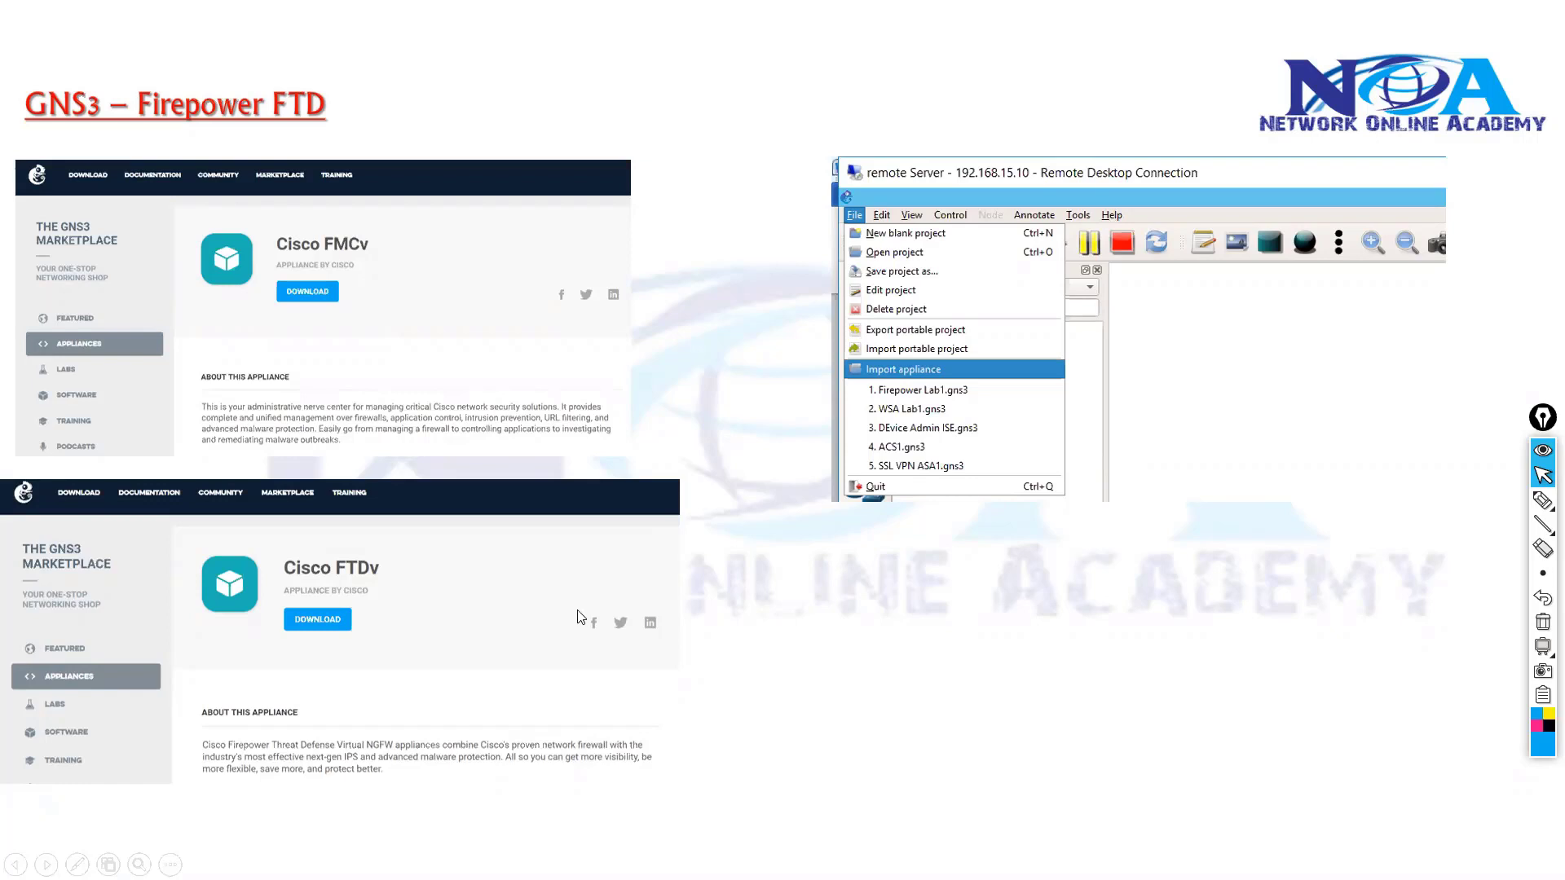
# Step: Switch to GNS3 and check the status of the local server and the GNS3 VM in the servers summary
pyautogui.hotkey('alt', 'Tab')
pyautogui.hotkey('alt', 'Tab')
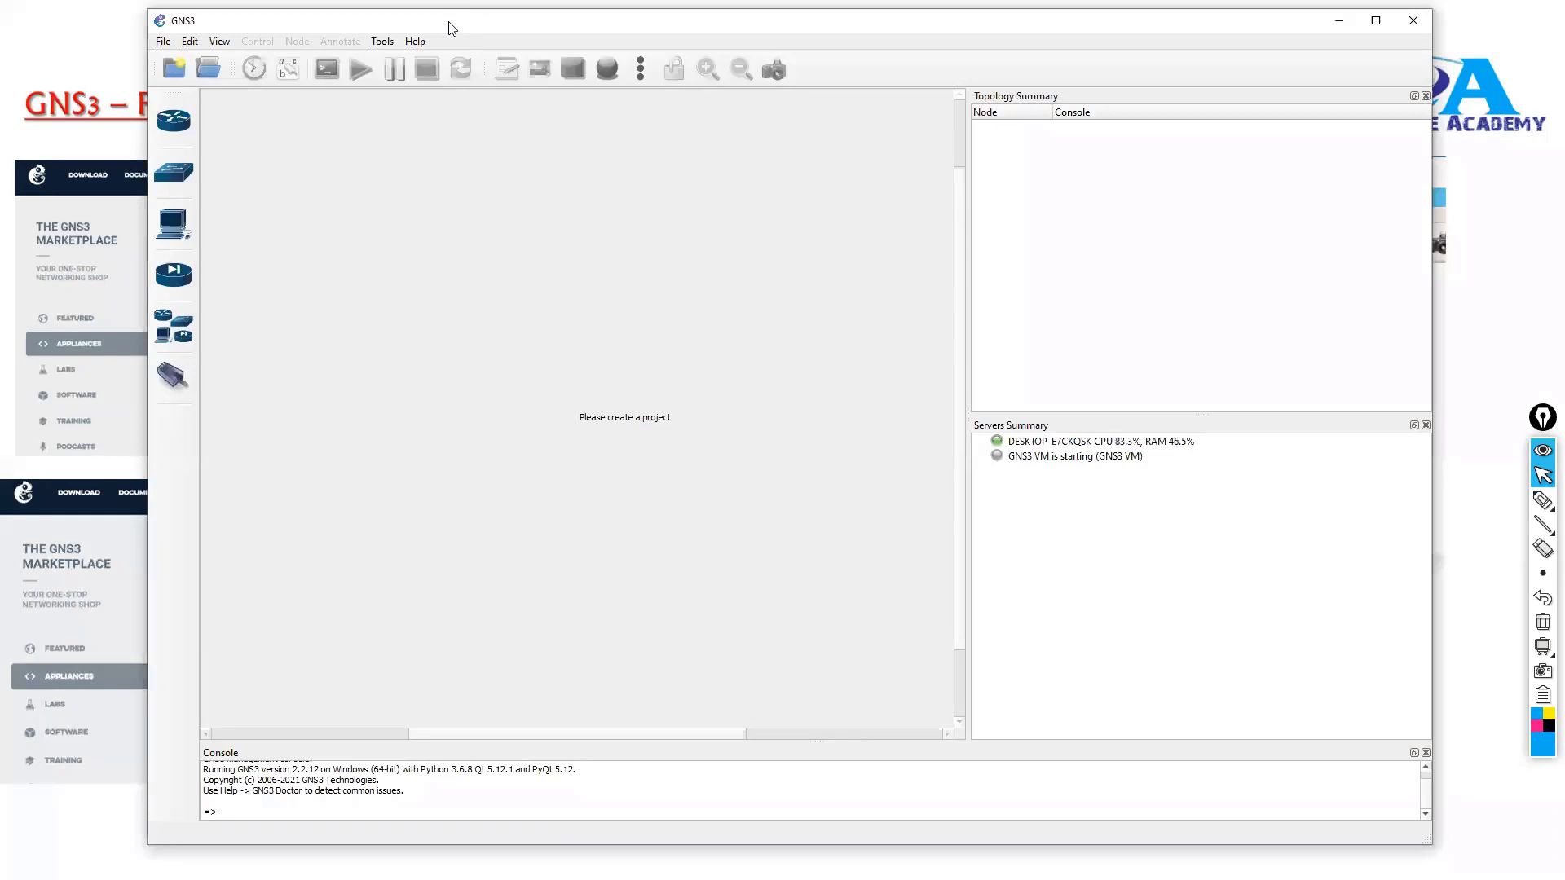
pyautogui.moveTo(447, 33); pyautogui.dragTo(412, 34)
pyautogui.click(1061, 461)
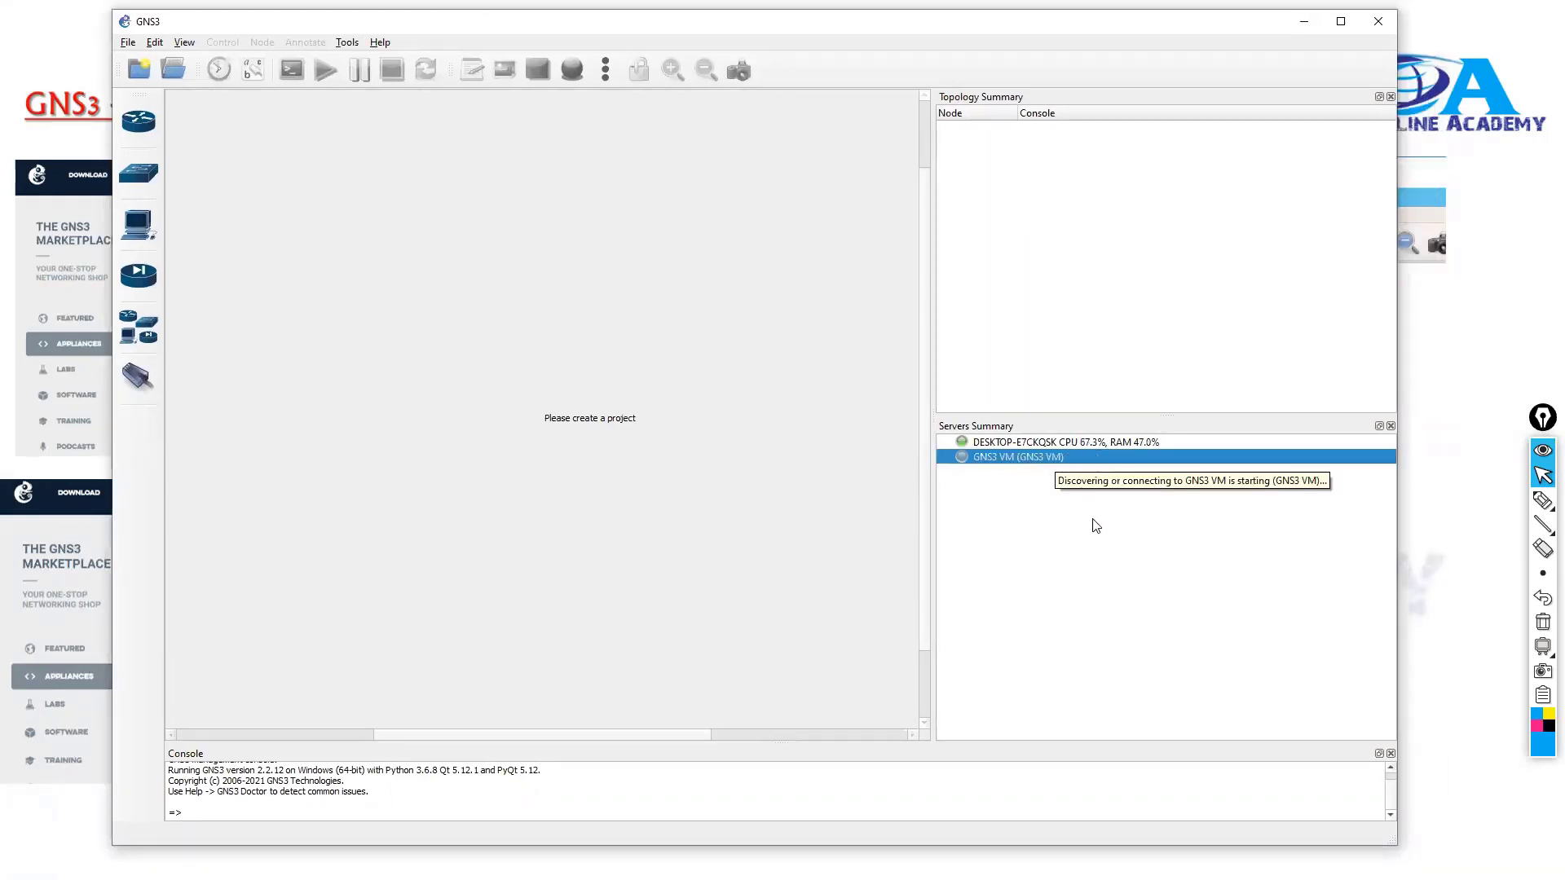
pyautogui.click(1033, 443)
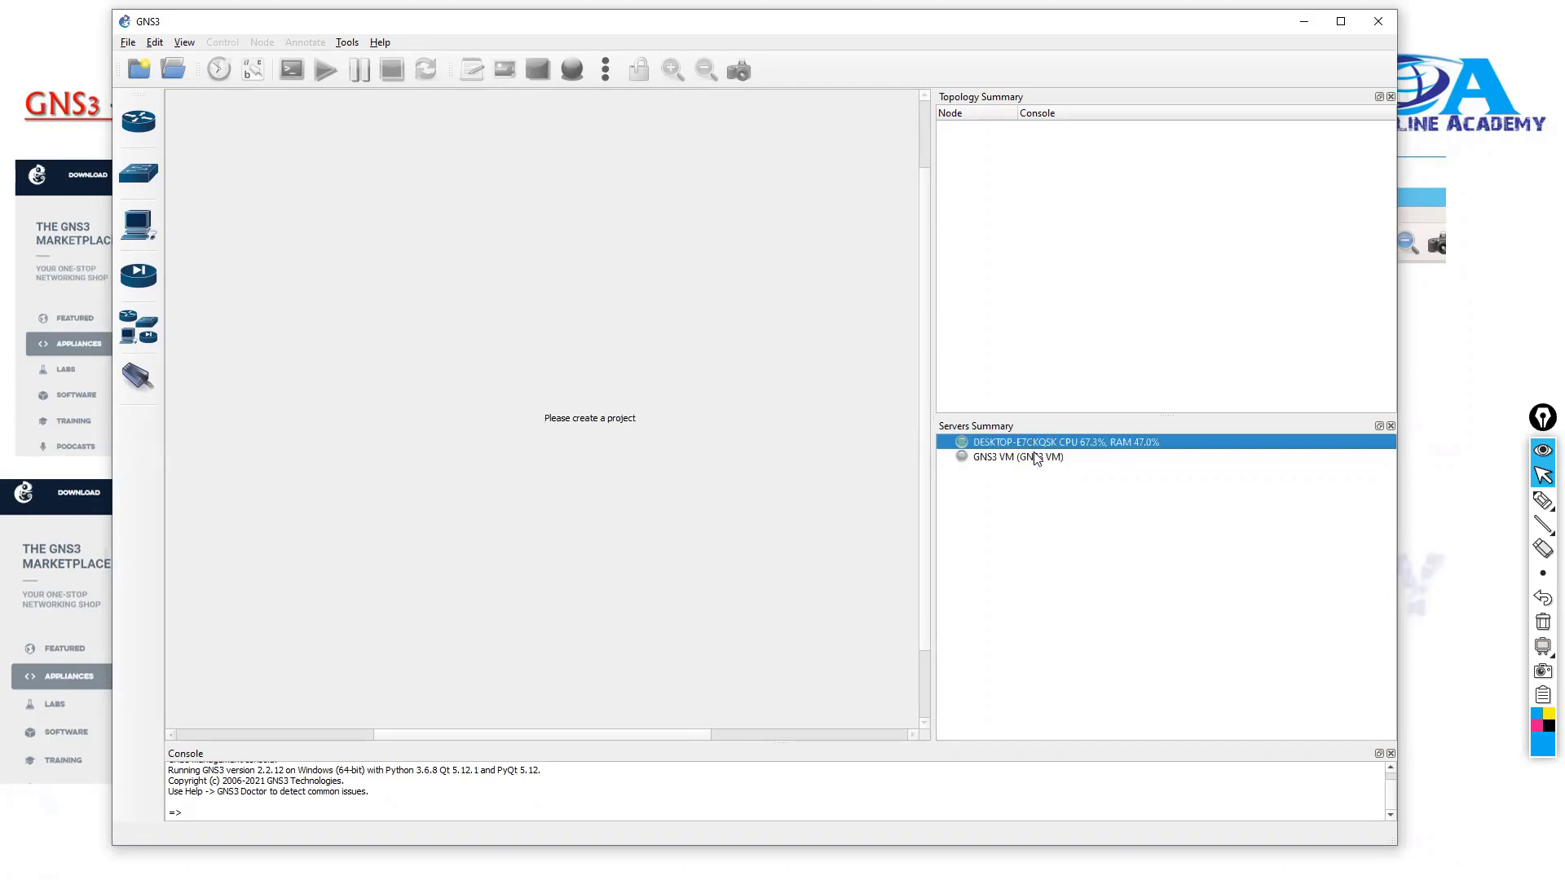
pyautogui.click(1029, 456)
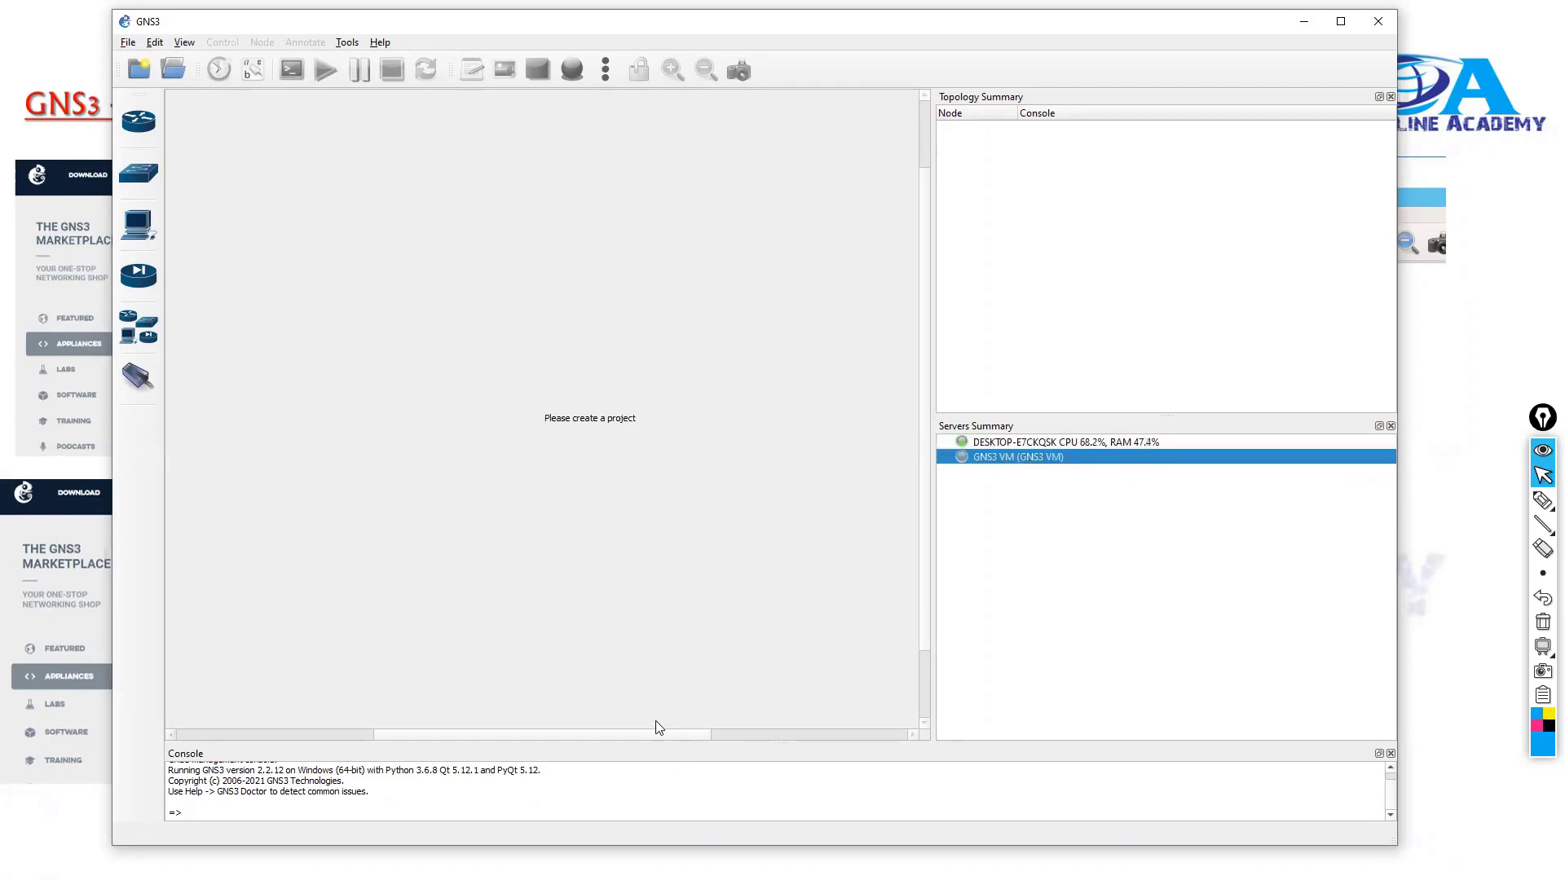
# Step: Switch to VMware Workstation and check the GNS3 VM's startup console
pyautogui.hotkey('alt', 'Tab')
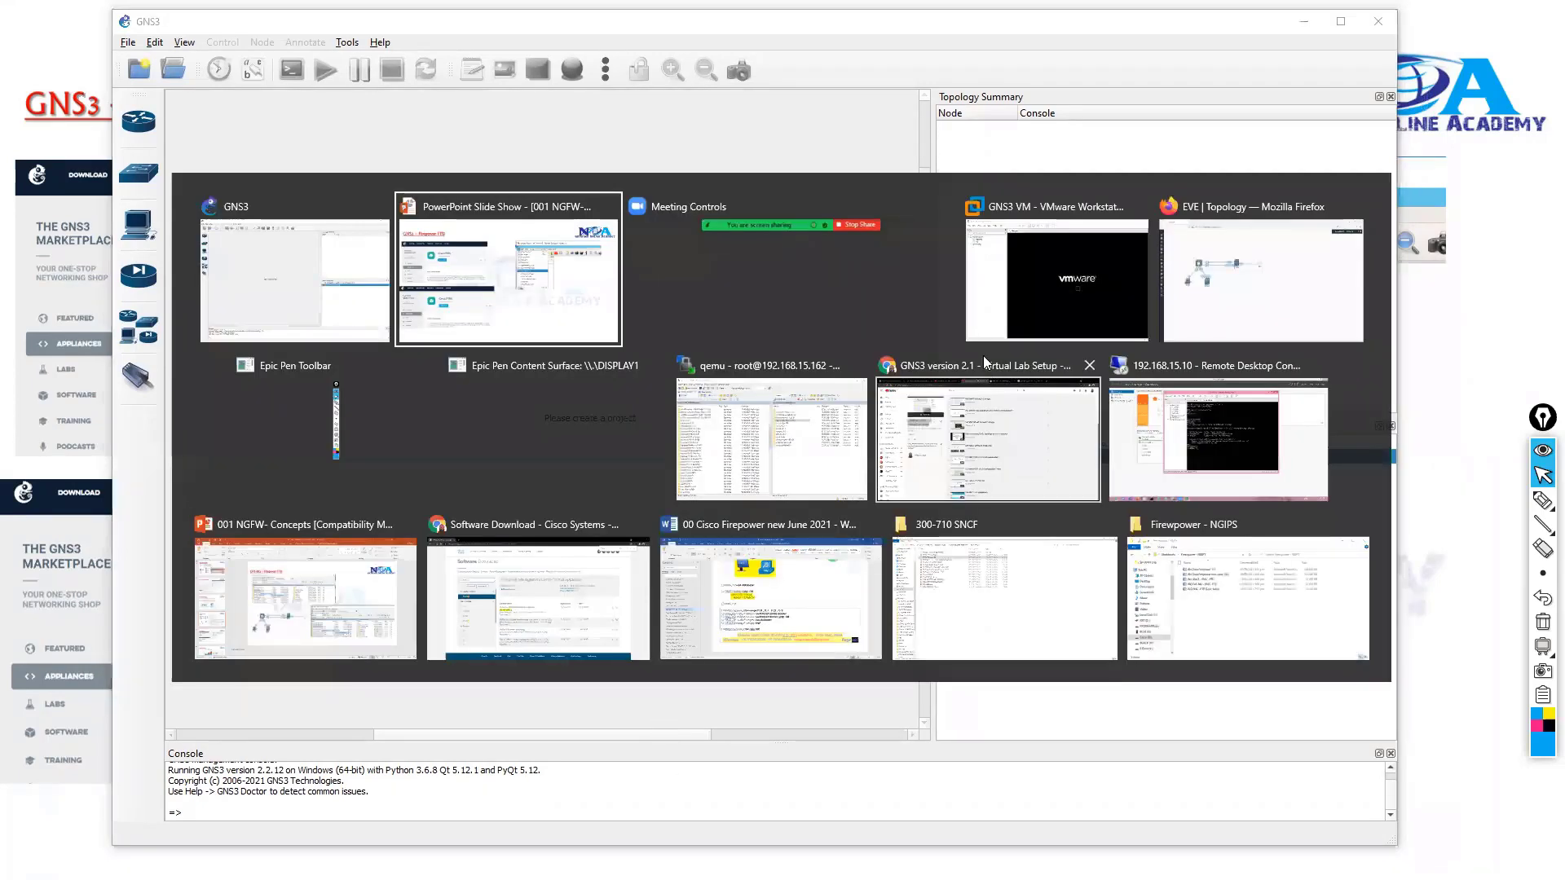
pyautogui.click(1075, 244)
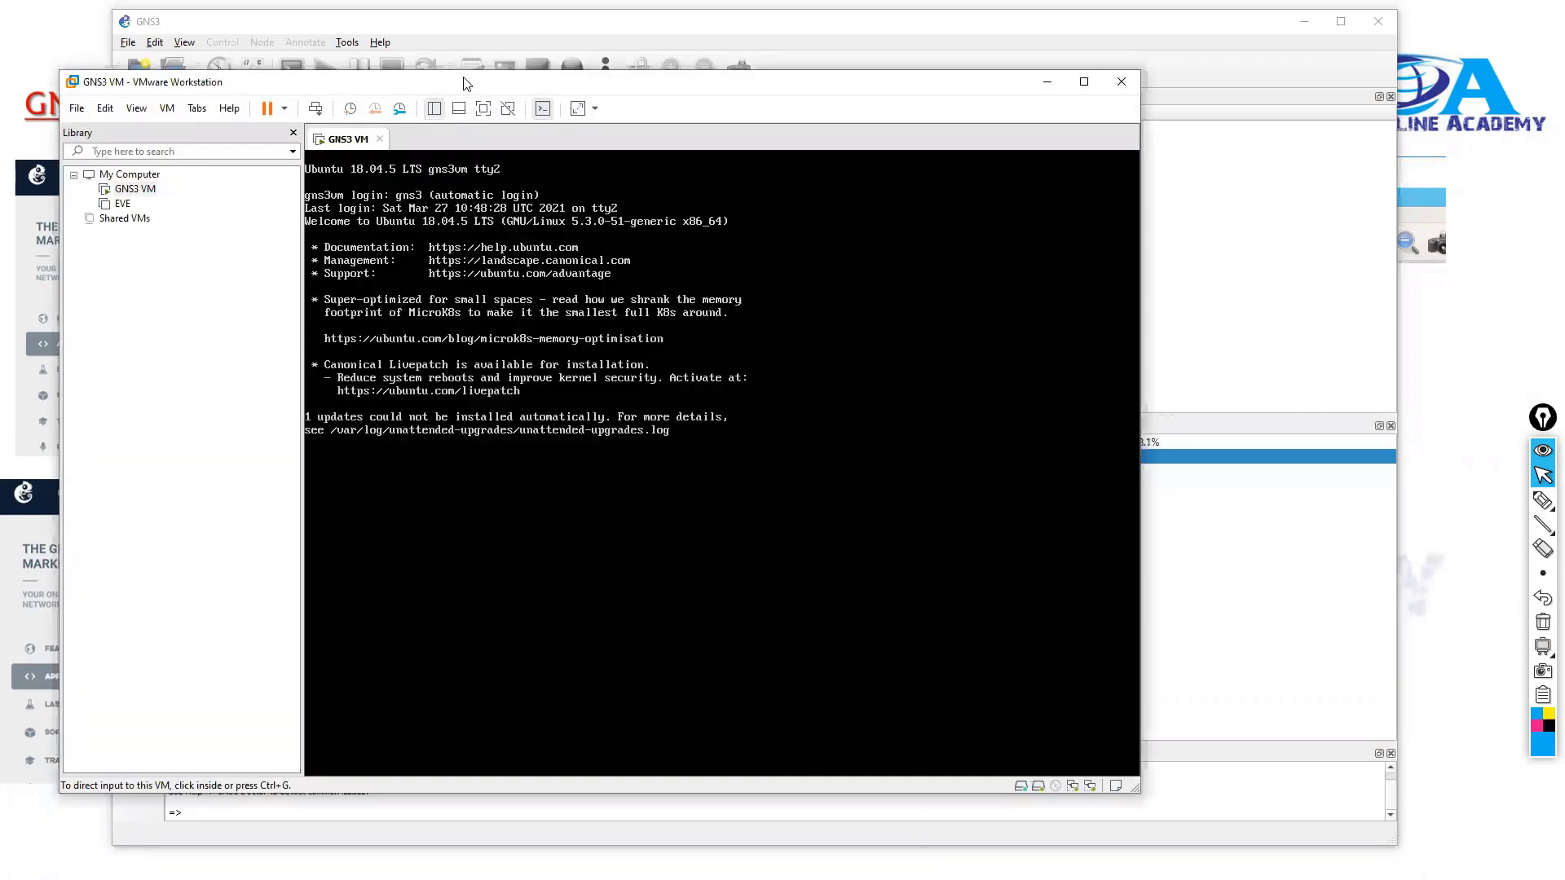
pyautogui.moveTo(473, 88); pyautogui.dragTo(487, 90)
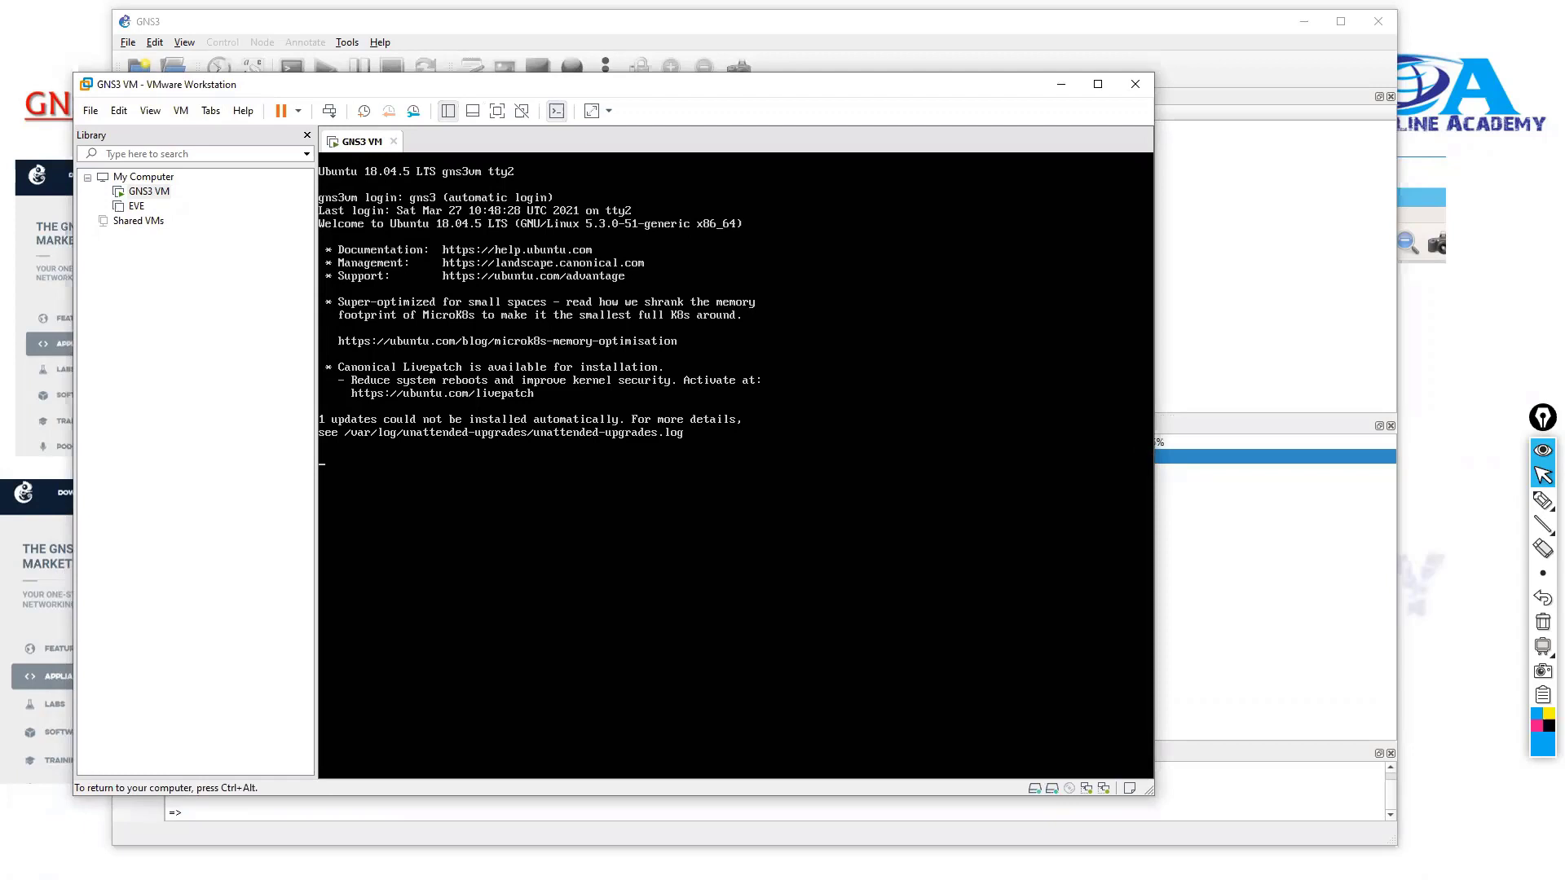
pyautogui.hotkey('ctrl', 'alt')
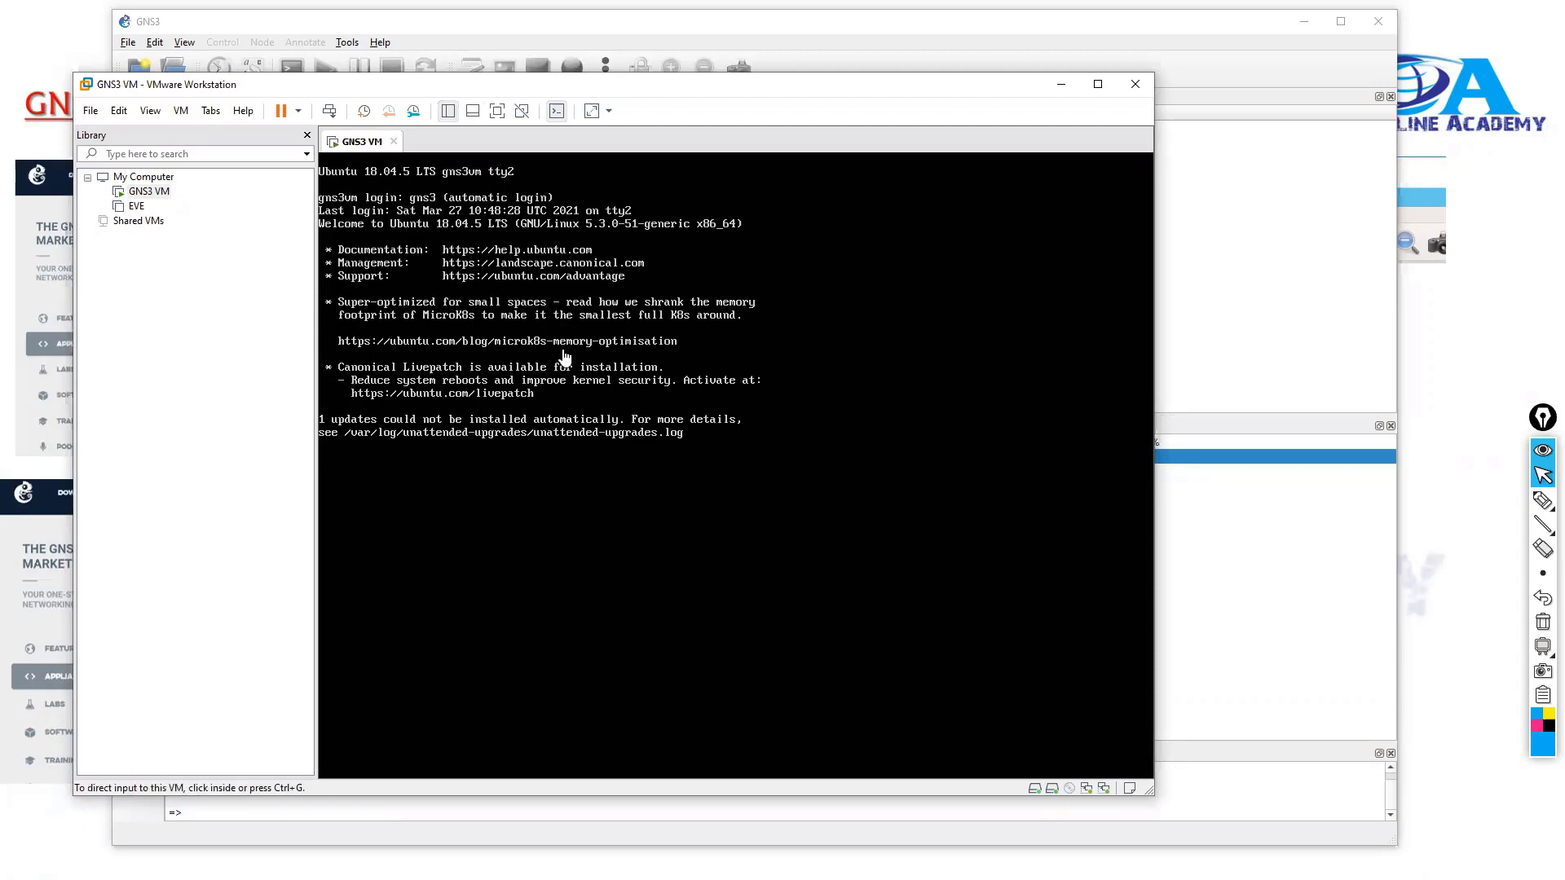
# Step: Switch to Chrome and look at the YouTube playlist "GNS3 version 2.1 - Virtual Lab Setup"
pyautogui.hotkey('alt', 'Tab')
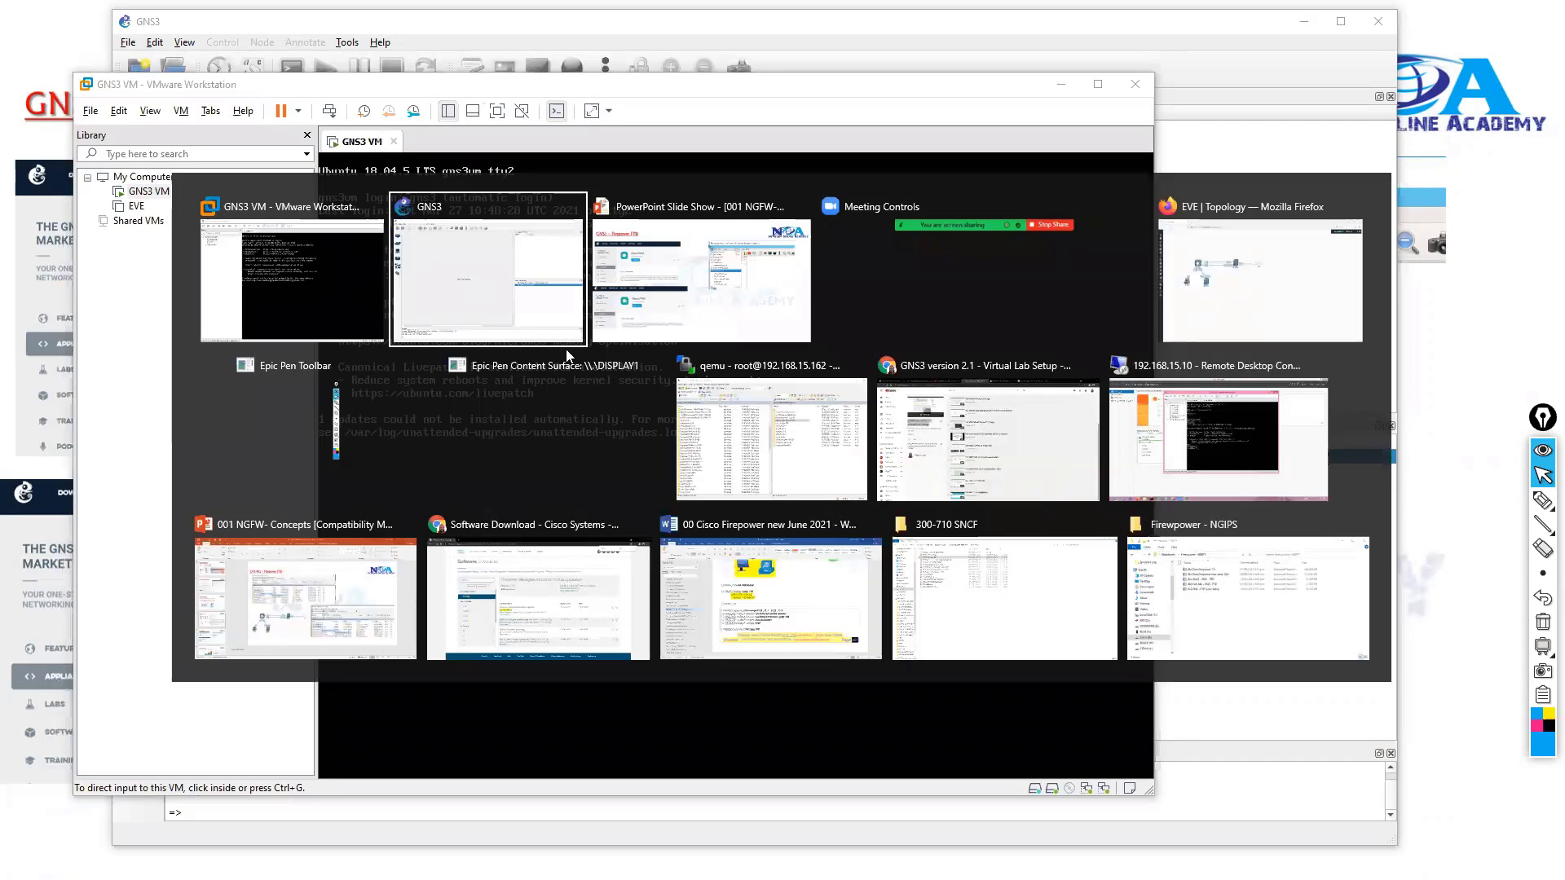
pyautogui.hotkey('alt', 'Tab')
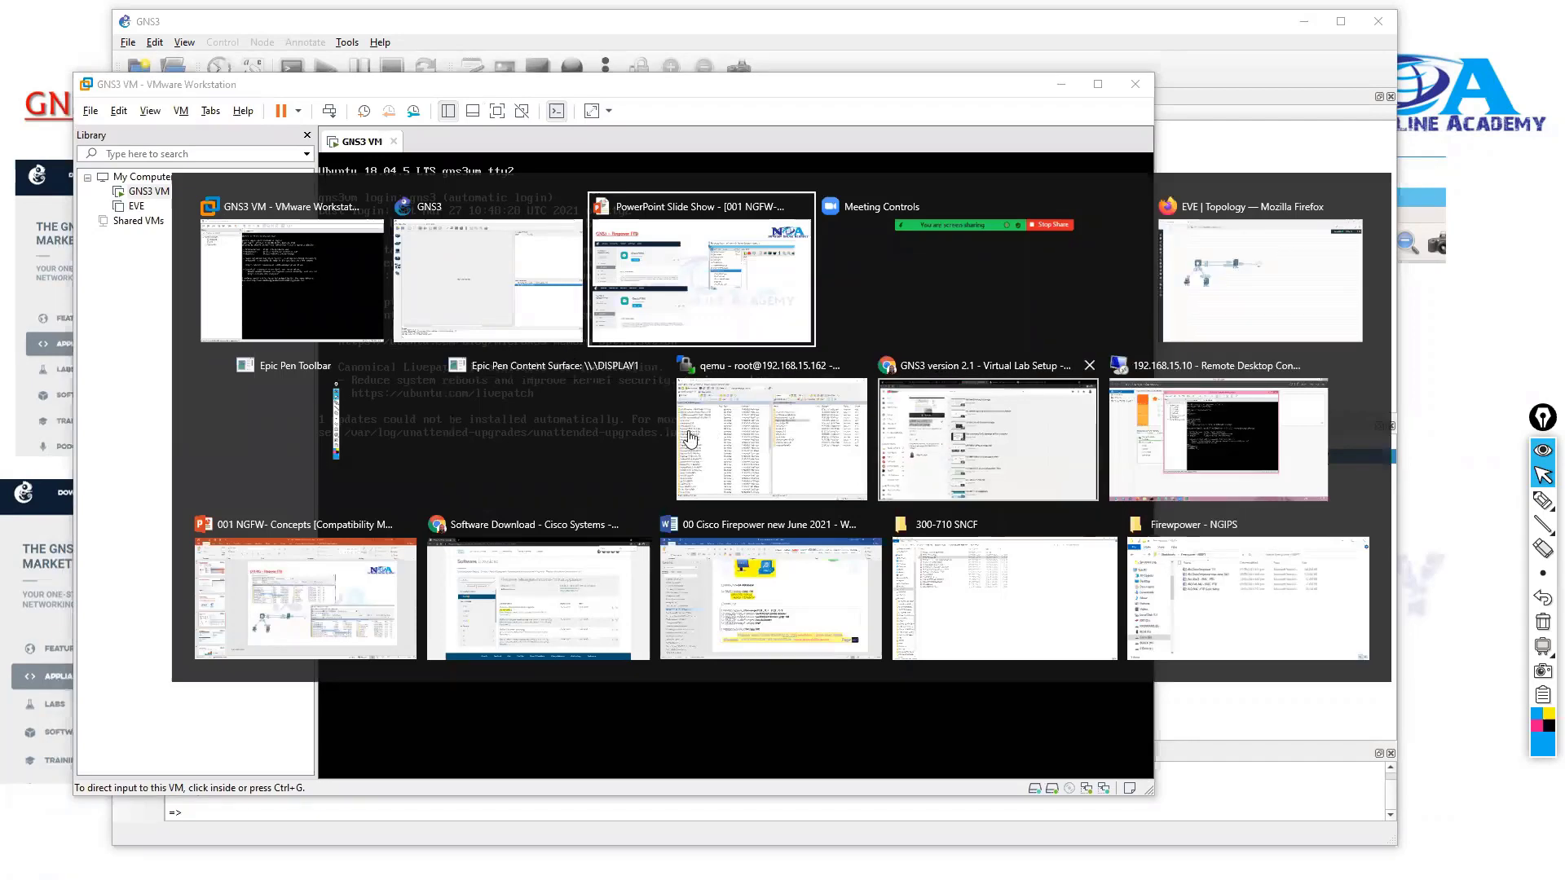
pyautogui.click(981, 457)
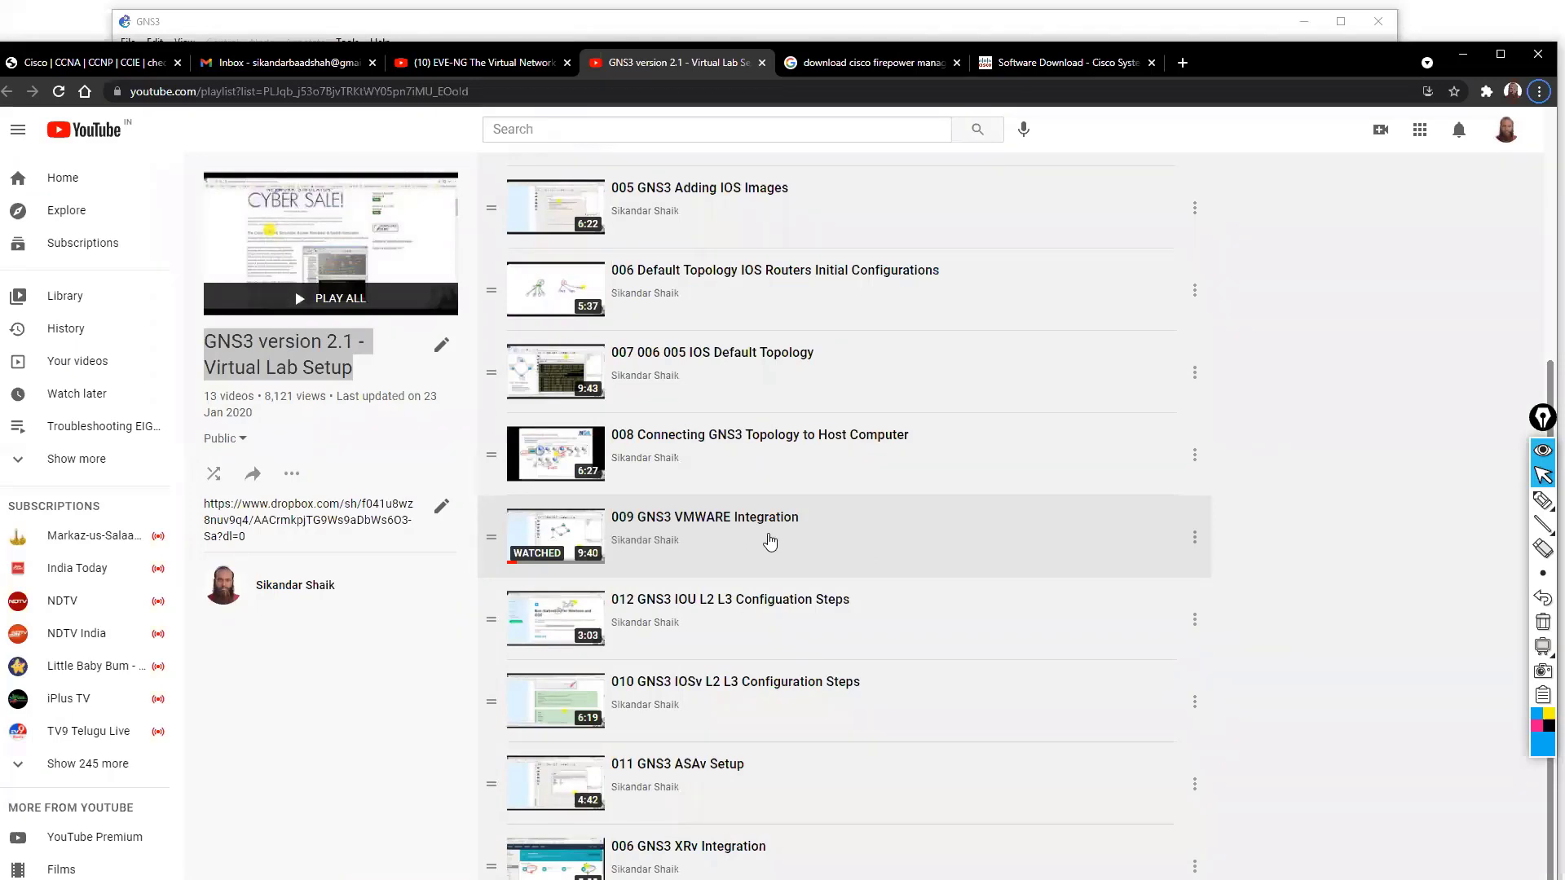
# Step: Switch back to VMware Workstation and review the GNS3 VM's server information screen
pyautogui.hotkey('alt', 'Tab')
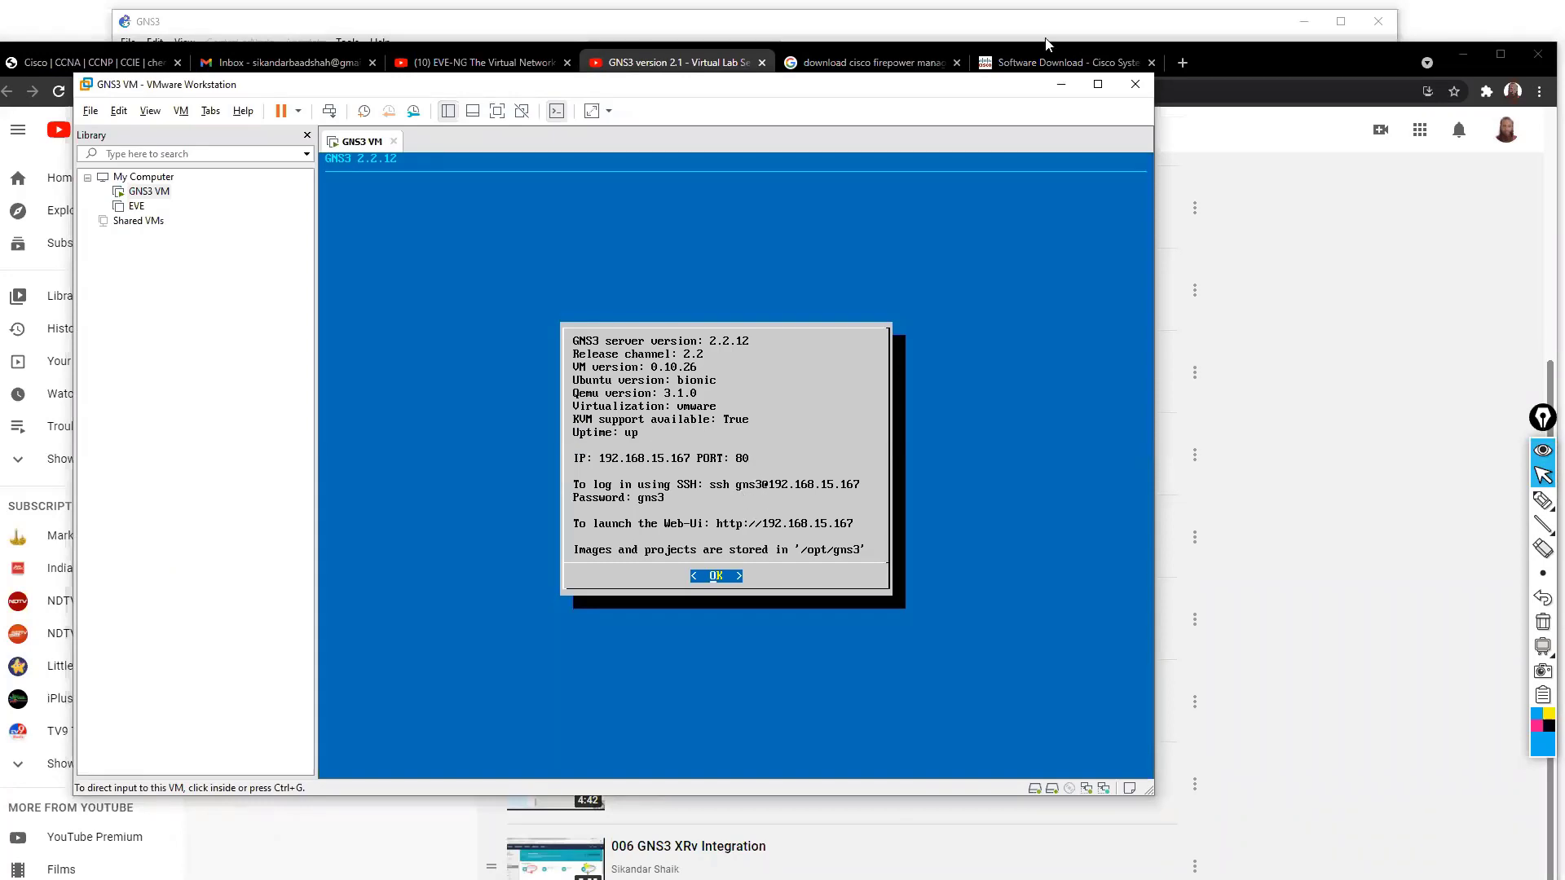
pyautogui.hotkey('alt', 'Tab')
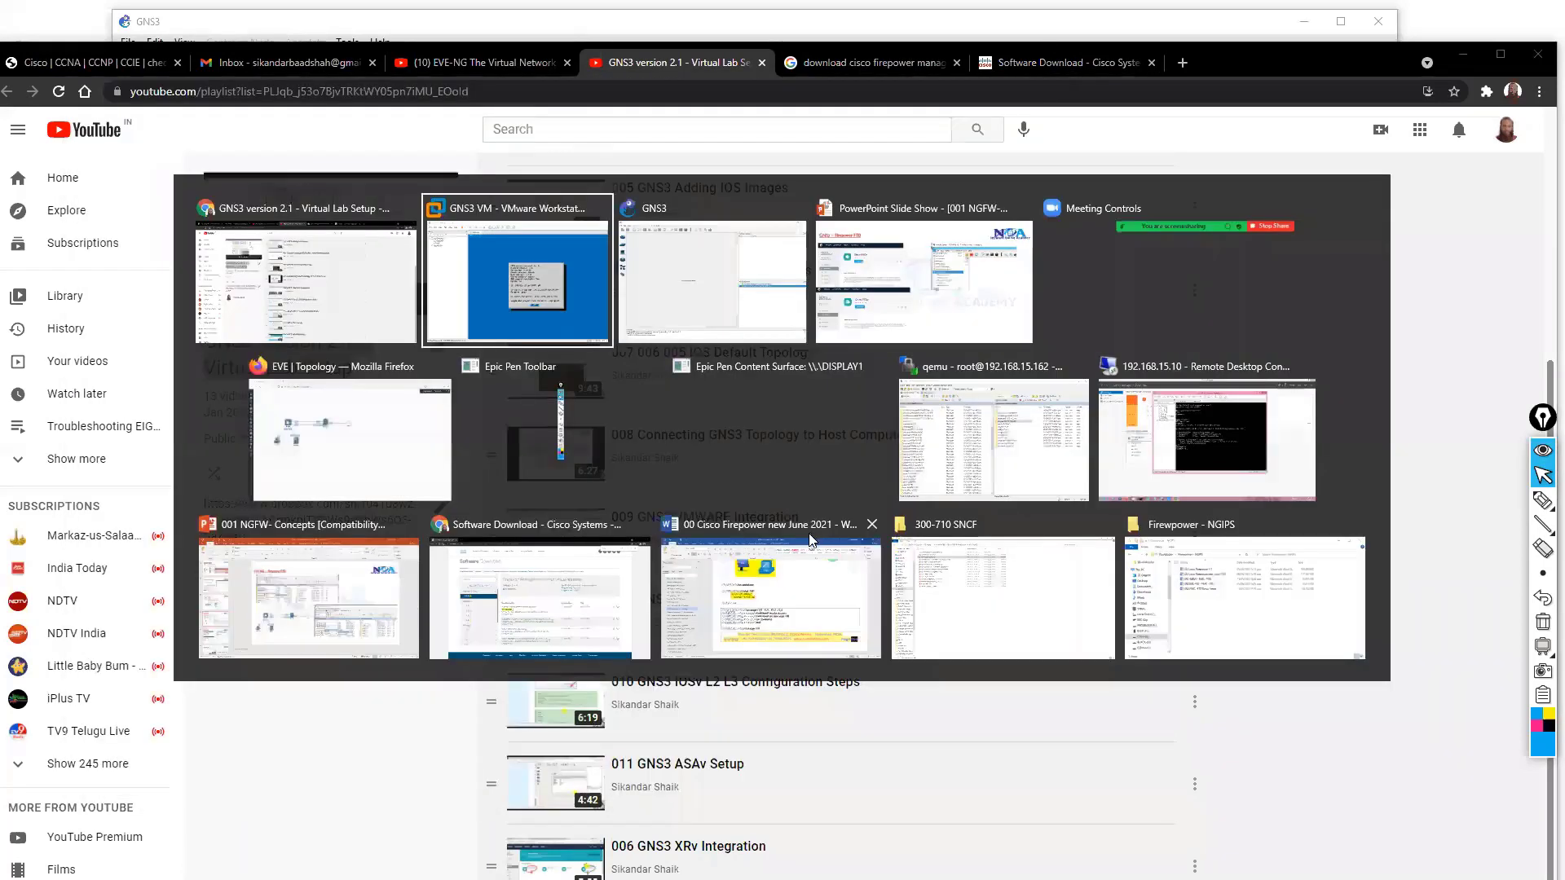
pyautogui.hotkey('alt', 'Tab')
pyautogui.hotkey('alt', 'Tab')
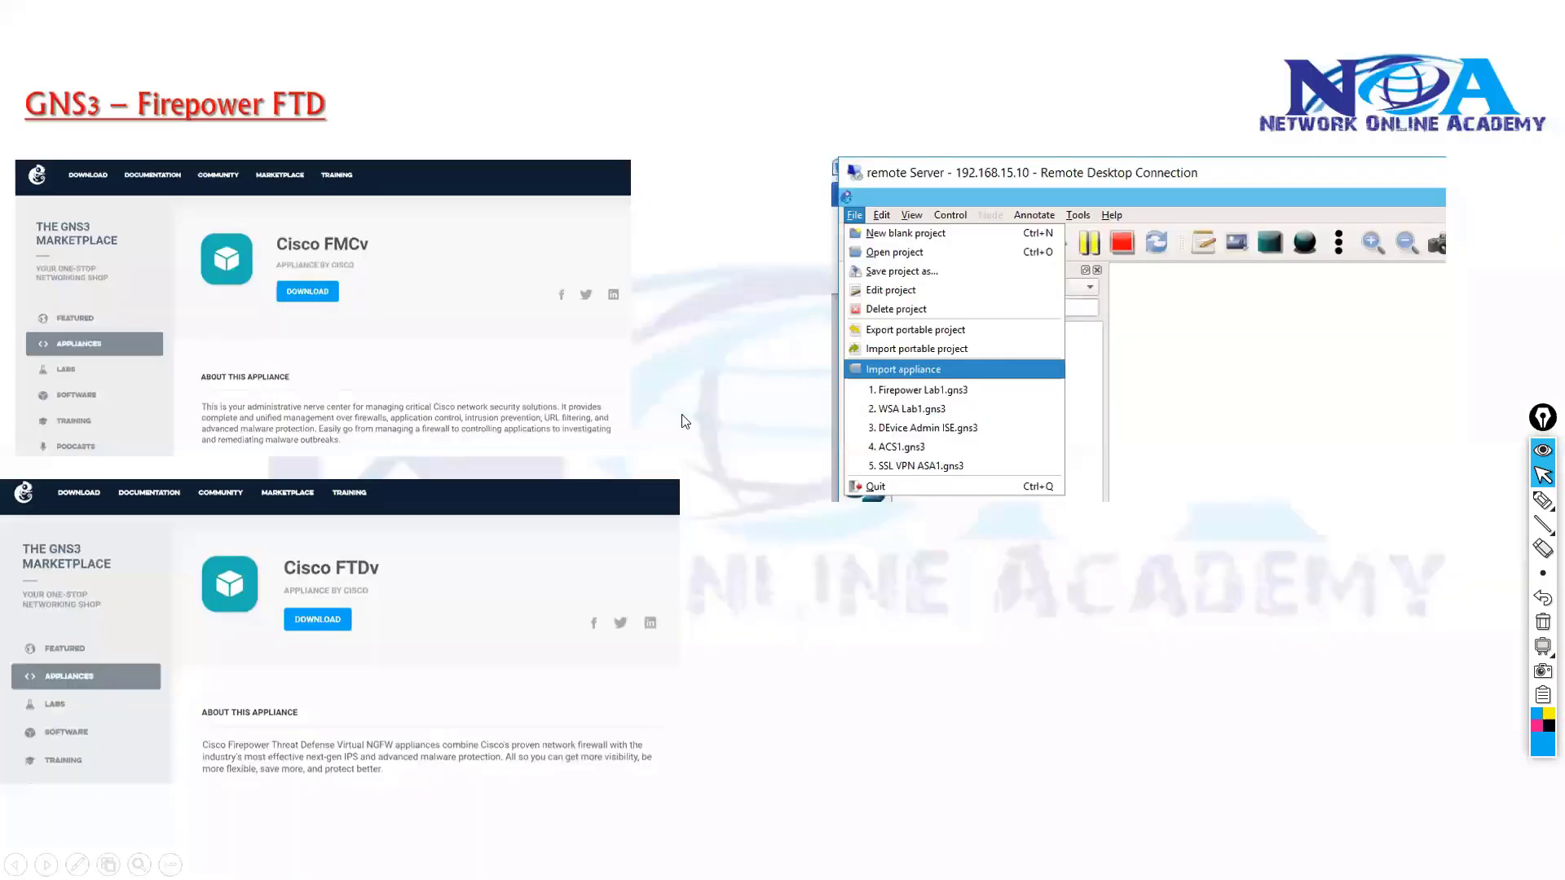
pyautogui.hotkey('alt', 'Tab')
pyautogui.hotkey('alt', 'Tab')
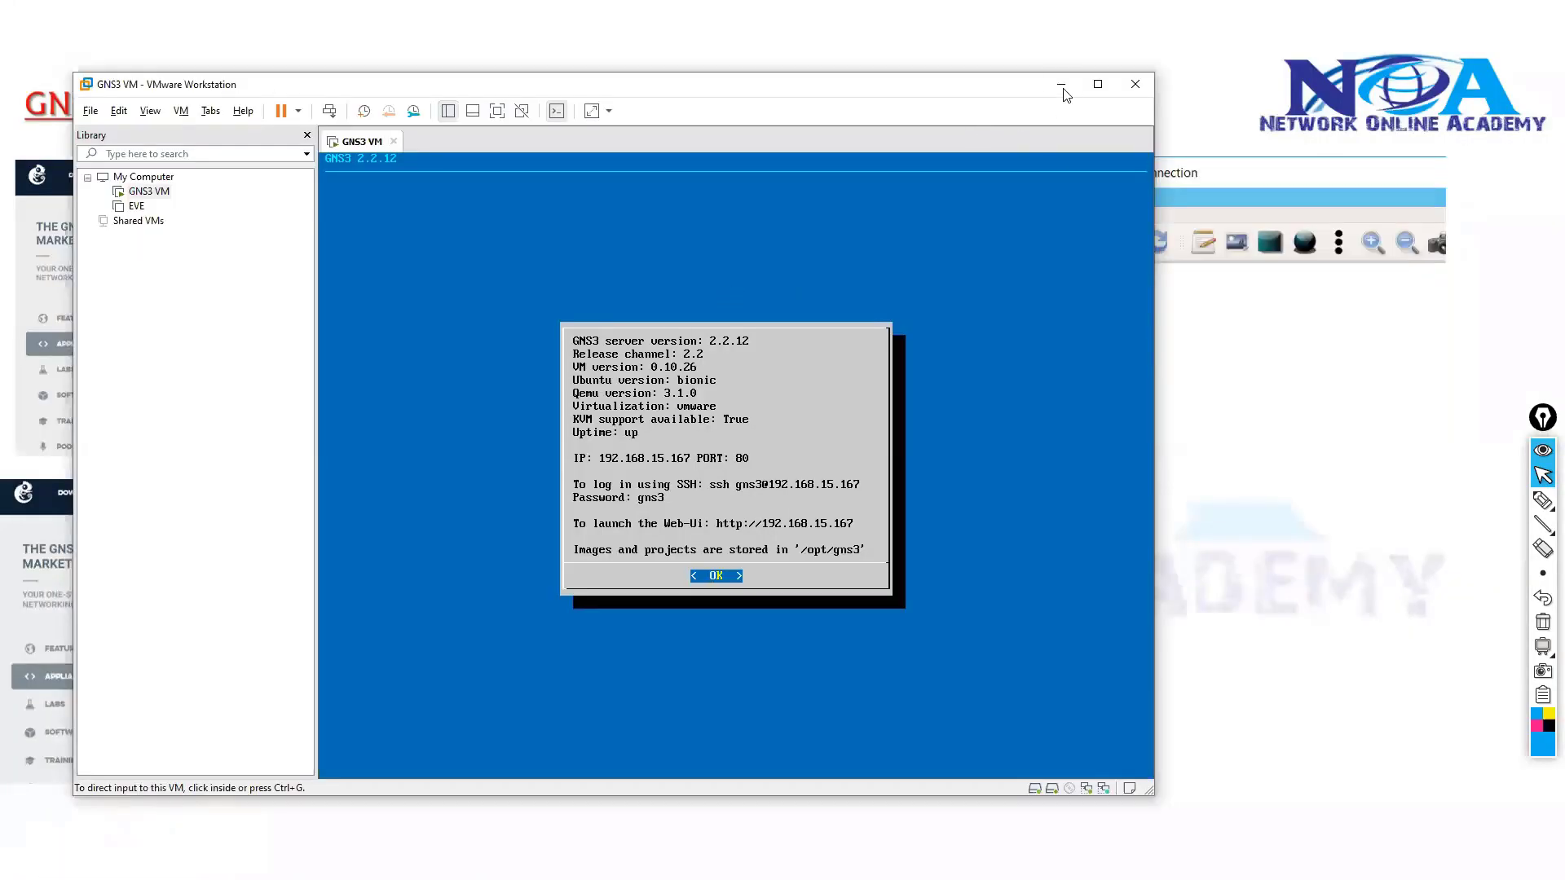
# Step: Minimize VMware Workstation and switch to GNS3 to check the GNS3 VM's connection status
pyautogui.click(1060, 83)
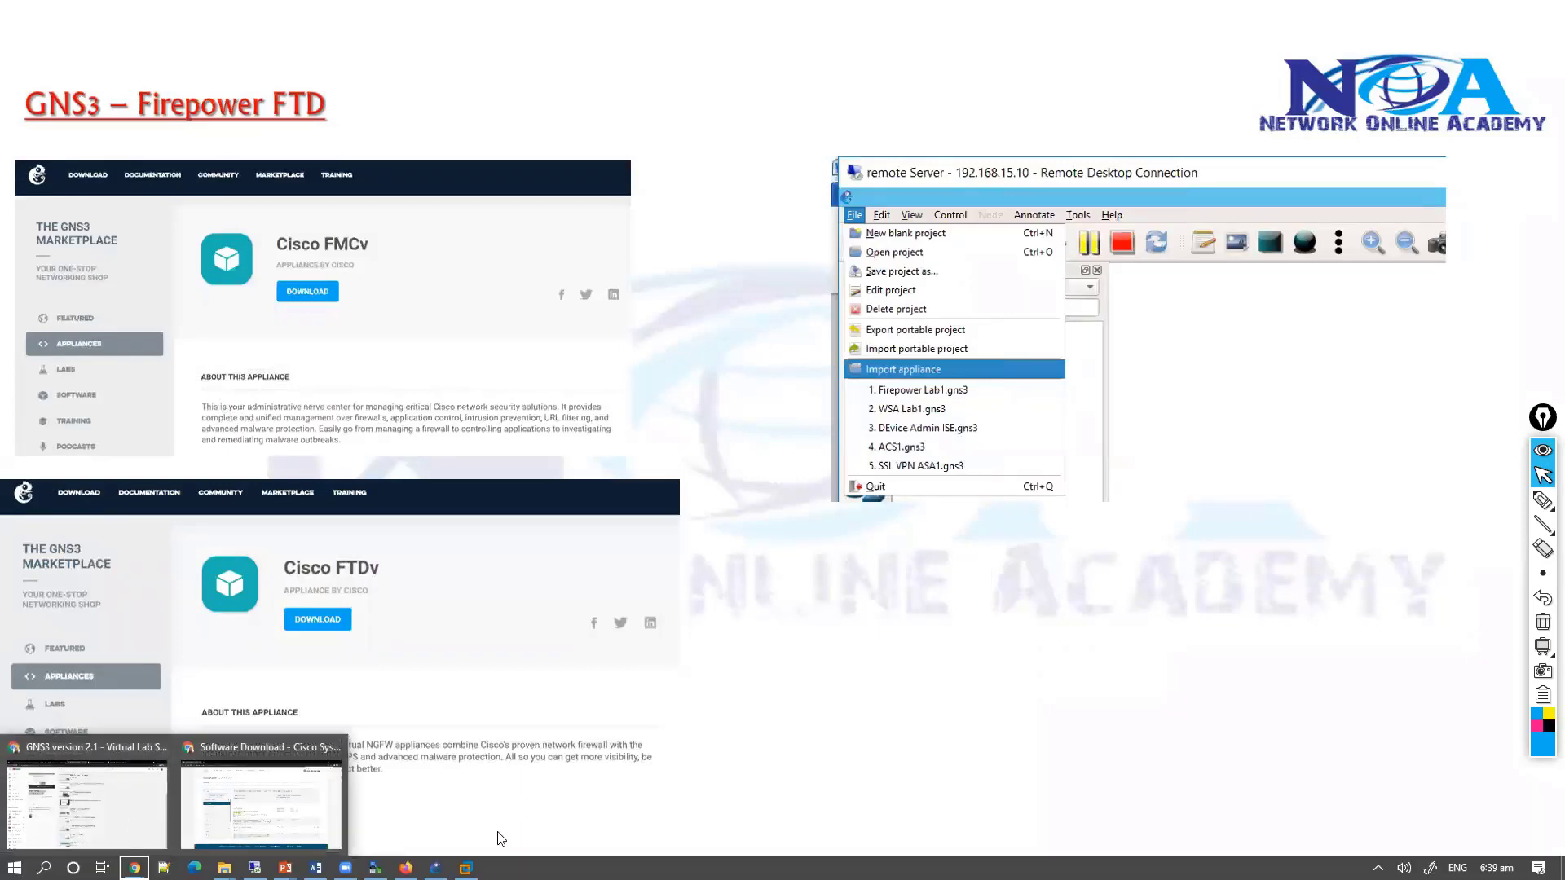
pyautogui.click(436, 866)
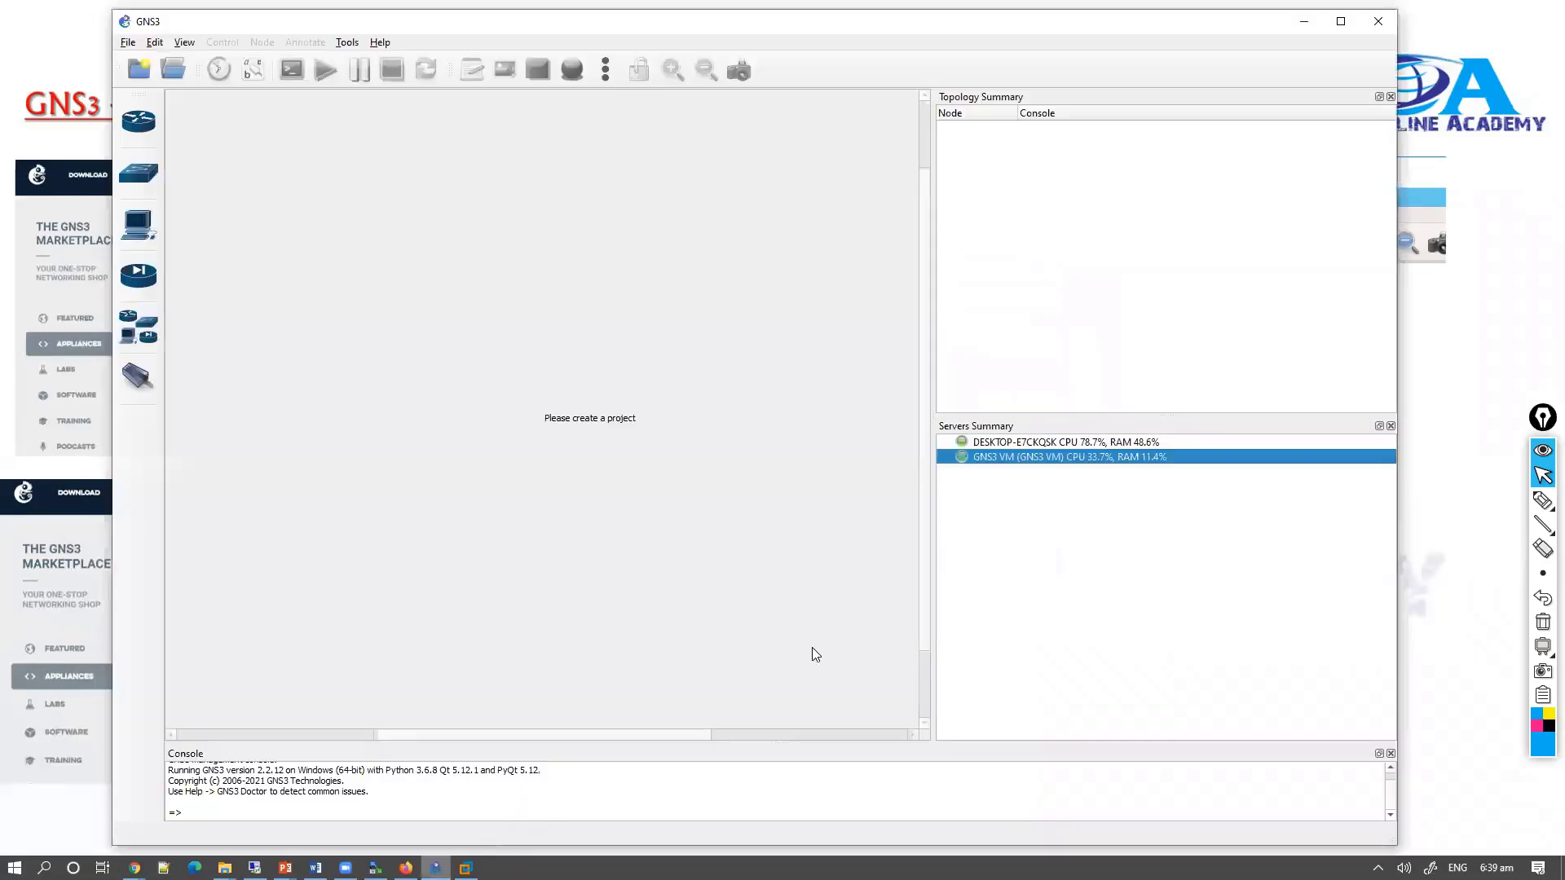
pyautogui.click(1007, 461)
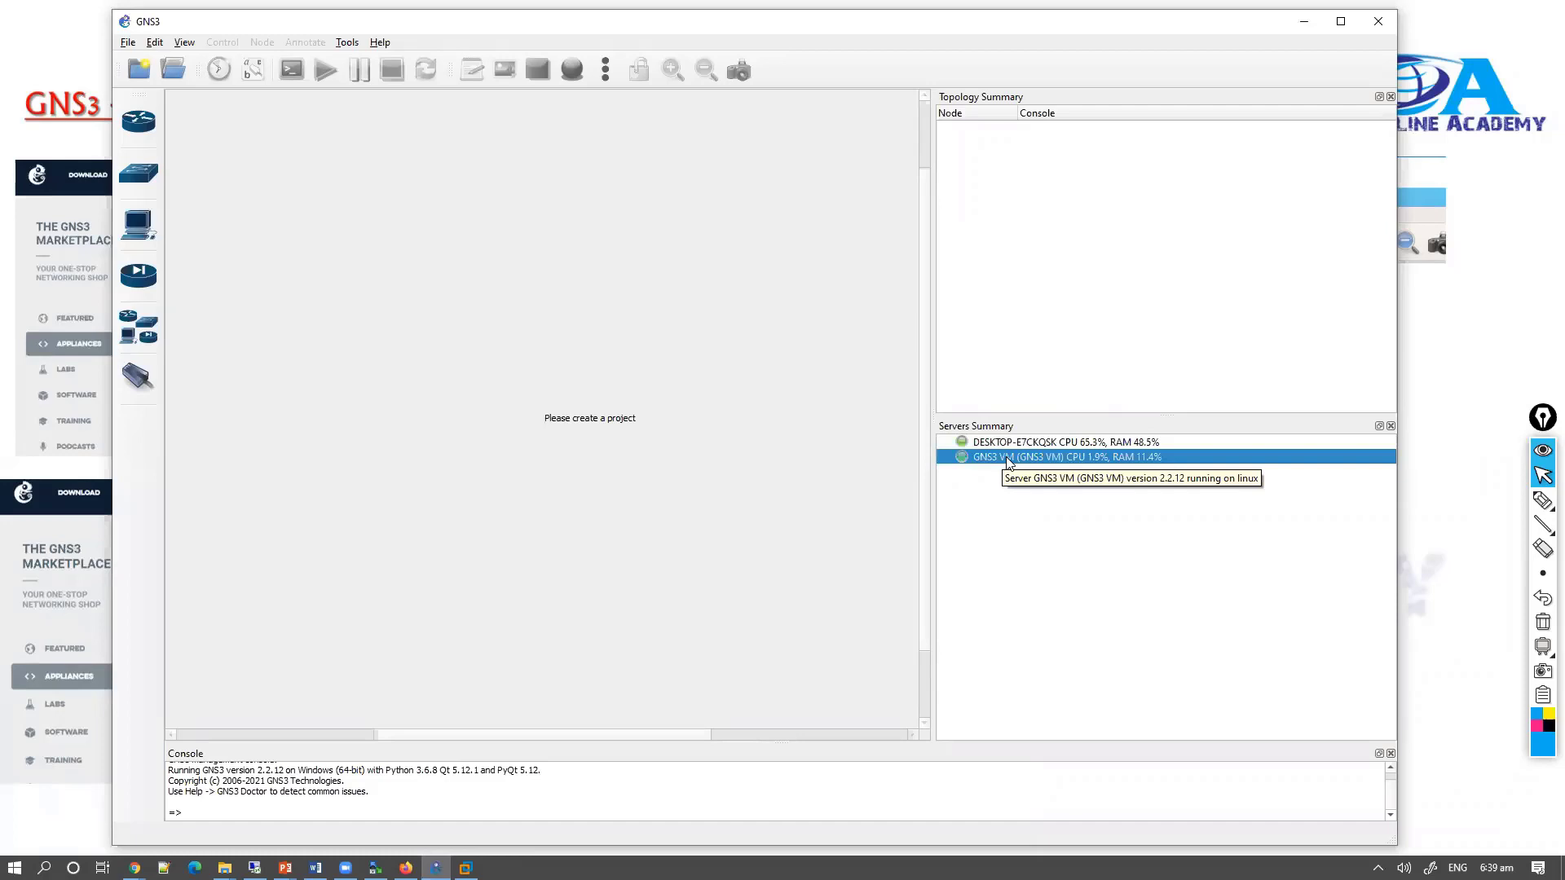
# Step: Return to the slide show and handwrite a circled item 1, "FMC/FTD - Virtual", with a check mark below the screenshot of the File menu
pyautogui.click(52, 313)
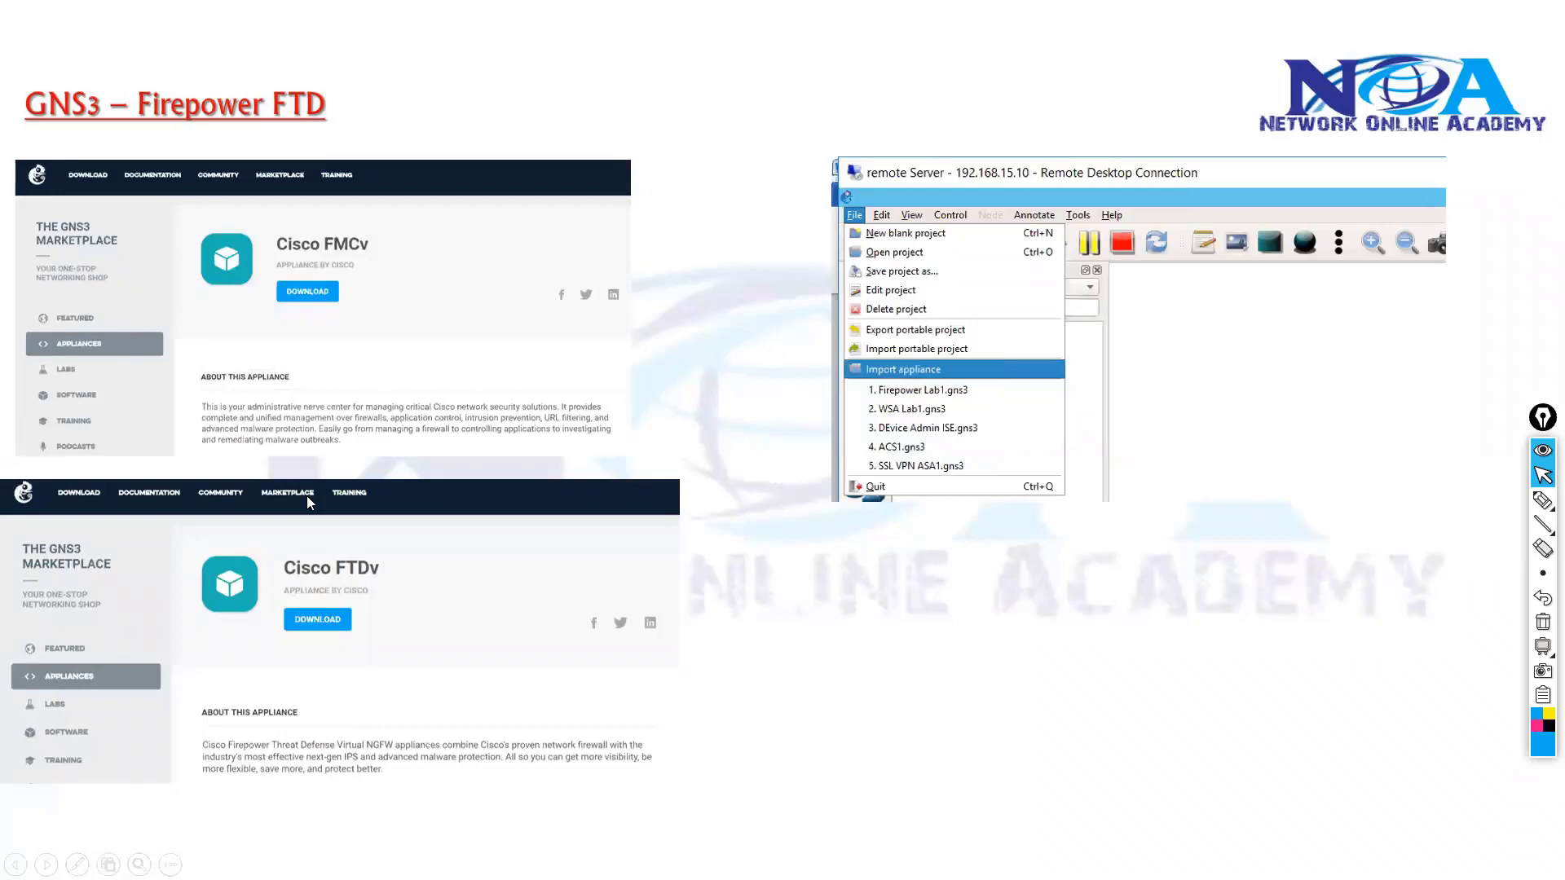
pyautogui.hotkey('ctrl', 'shift', '3')
pyautogui.moveTo(800, 564); pyautogui.dragTo(796, 586)
pyautogui.moveTo(800, 545)
pyautogui.mouseDown()
pyautogui.moveTo(800, 599)
pyautogui.moveTo(775, 560)
pyautogui.moveTo(892, 591)
pyautogui.moveTo(949, 571)
pyautogui.moveTo(963, 607)
pyautogui.moveTo(988, 581)
pyautogui.moveTo(1110, 594)
pyautogui.moveTo(1222, 575)
pyautogui.mouseUp()
pyautogui.moveTo(1202, 585); pyautogui.dragTo(1316, 558)
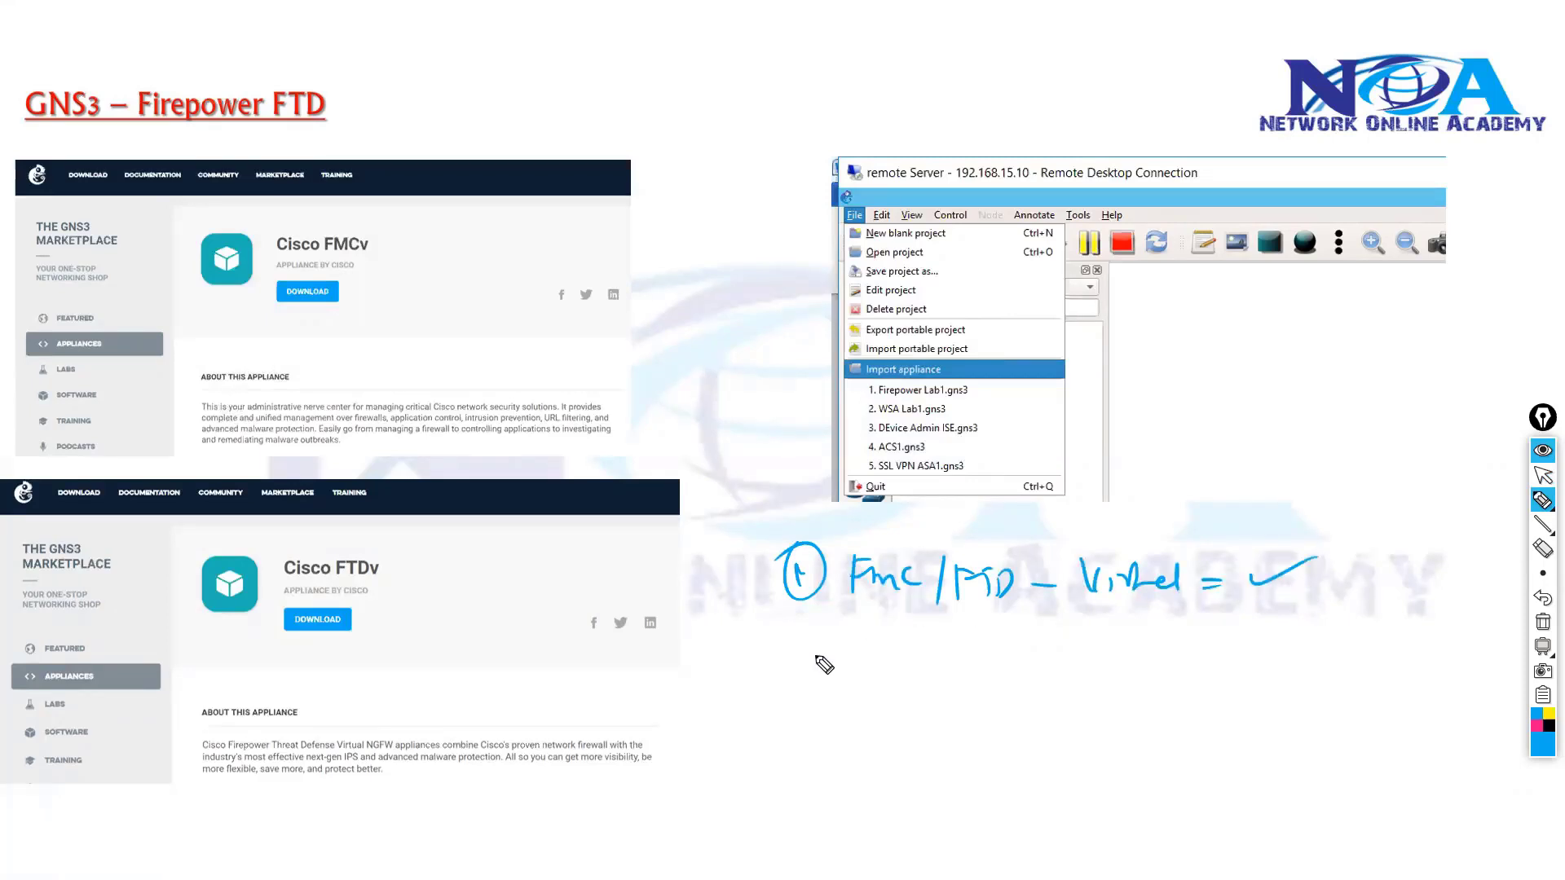
# Step: Handwrite a circled item 2, "Appliance => GNS3", on the slide below item 1
pyautogui.moveTo(799, 640)
pyautogui.mouseDown()
pyautogui.moveTo(834, 670)
pyautogui.moveTo(820, 674)
pyautogui.mouseUp()
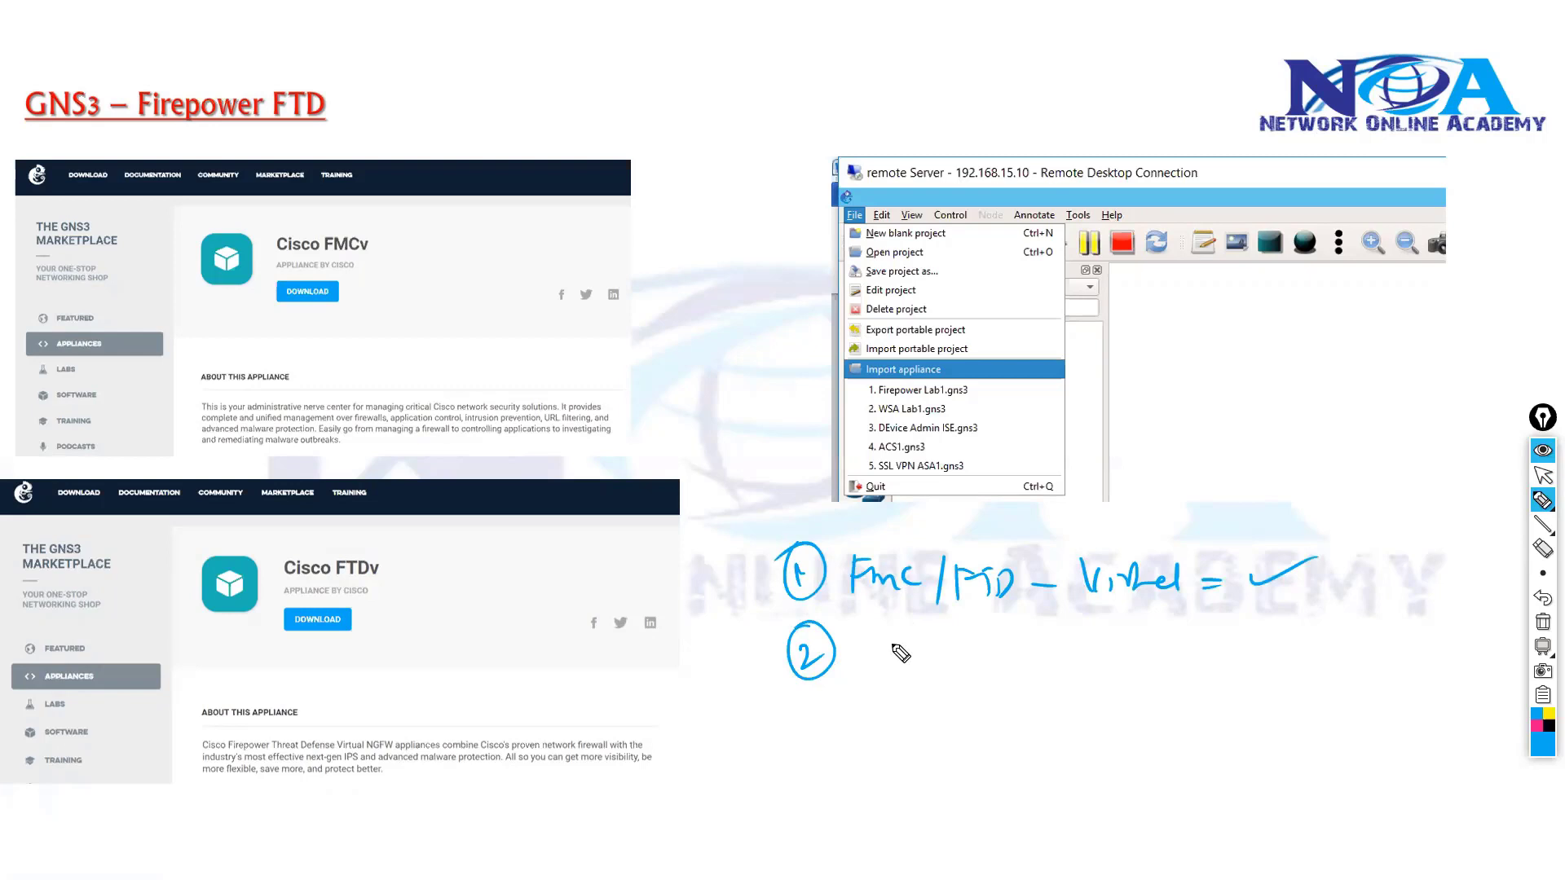
pyautogui.moveTo(895, 640)
pyautogui.mouseDown()
pyautogui.moveTo(883, 673)
pyautogui.moveTo(906, 673)
pyautogui.mouseUp()
pyautogui.moveTo(910, 644)
pyautogui.mouseDown()
pyautogui.moveTo(1017, 673)
pyautogui.moveTo(1059, 666)
pyautogui.mouseUp()
pyautogui.moveTo(1092, 644)
pyautogui.mouseDown()
pyautogui.moveTo(1105, 672)
pyautogui.moveTo(1139, 673)
pyautogui.mouseUp()
pyautogui.moveTo(1162, 648); pyautogui.dragTo(1157, 675)
# Step: Circle the Cisco FMCv and Cisco FTDv appliances on the slide and draw lines connecting both to item 1
pyautogui.moveTo(365, 208); pyautogui.dragTo(257, 235)
pyautogui.moveTo(309, 318); pyautogui.dragTo(334, 194)
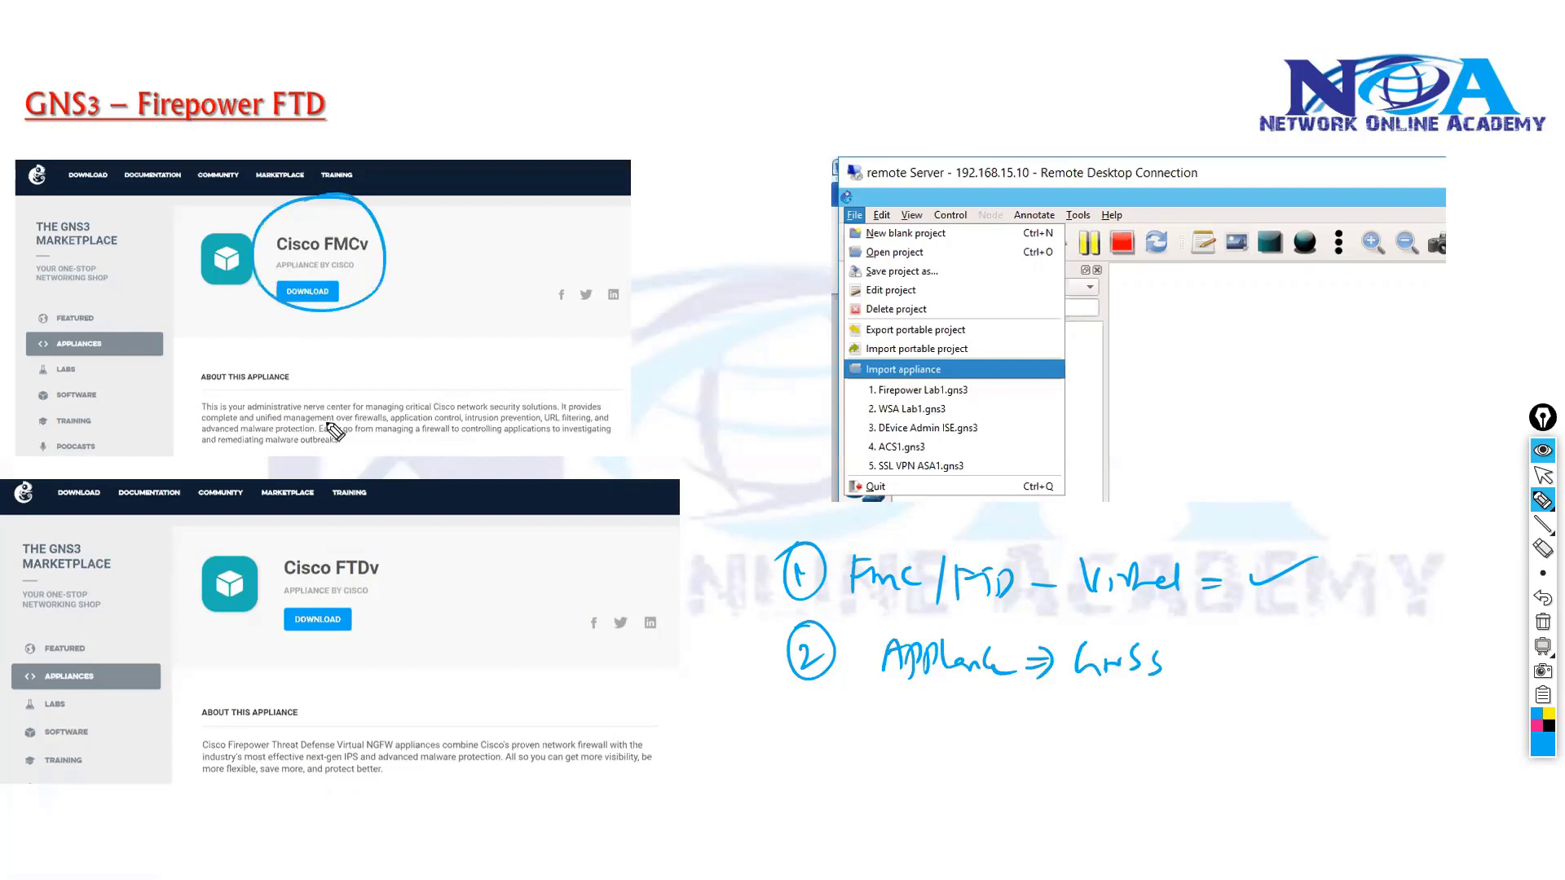
pyautogui.moveTo(359, 528)
pyautogui.mouseDown()
pyautogui.moveTo(323, 658)
pyautogui.moveTo(372, 544)
pyautogui.mouseUp()
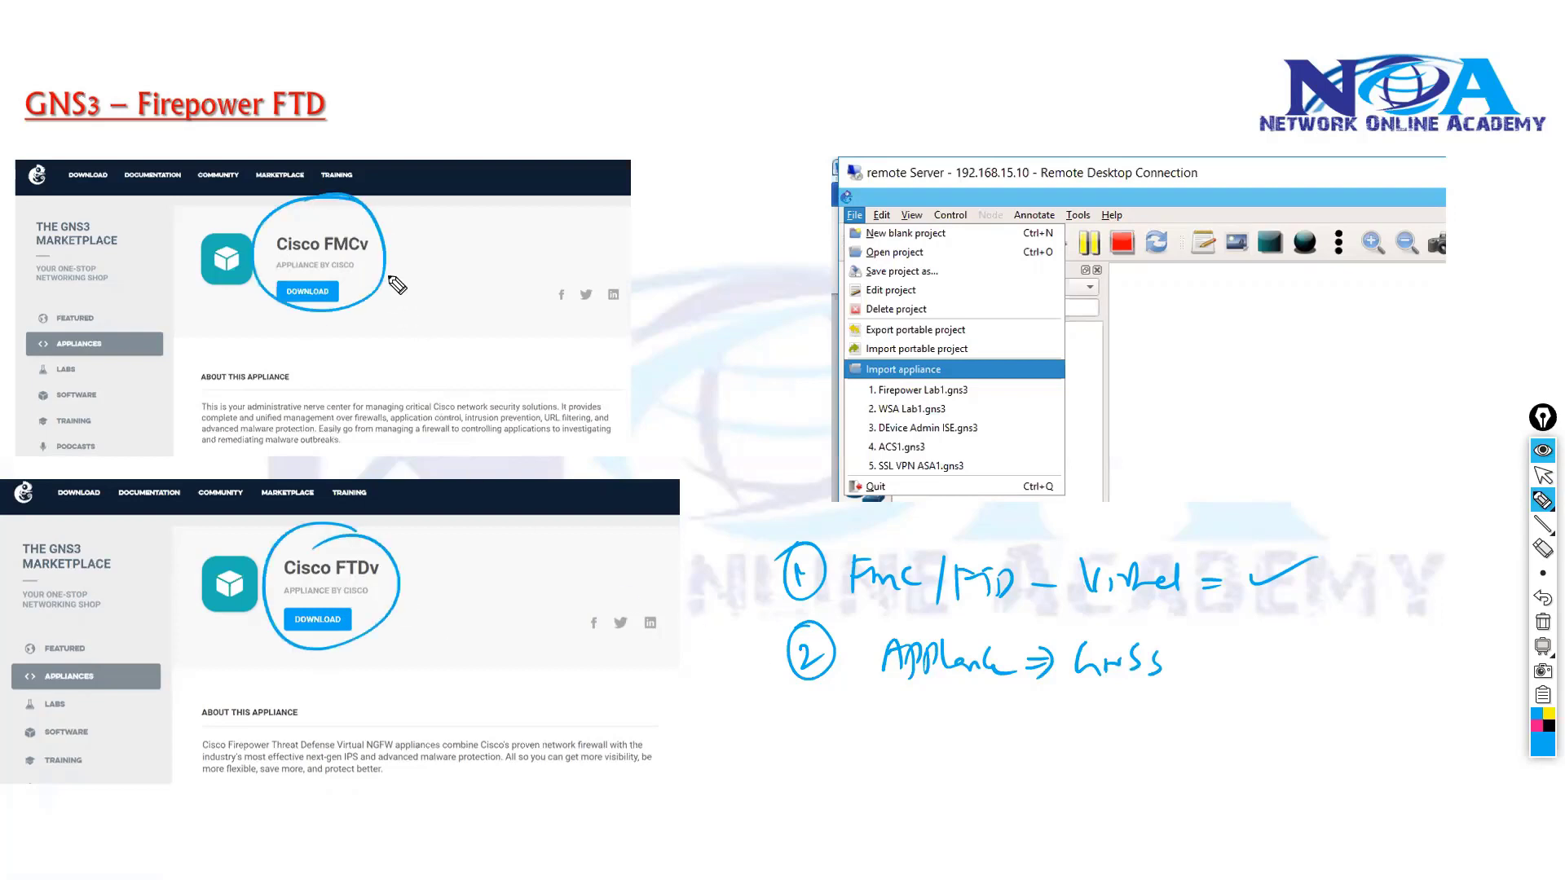
pyautogui.moveTo(383, 267)
pyautogui.mouseDown()
pyautogui.moveTo(815, 554)
pyautogui.moveTo(824, 536)
pyautogui.mouseUp()
pyautogui.moveTo(419, 607); pyautogui.dragTo(780, 582)
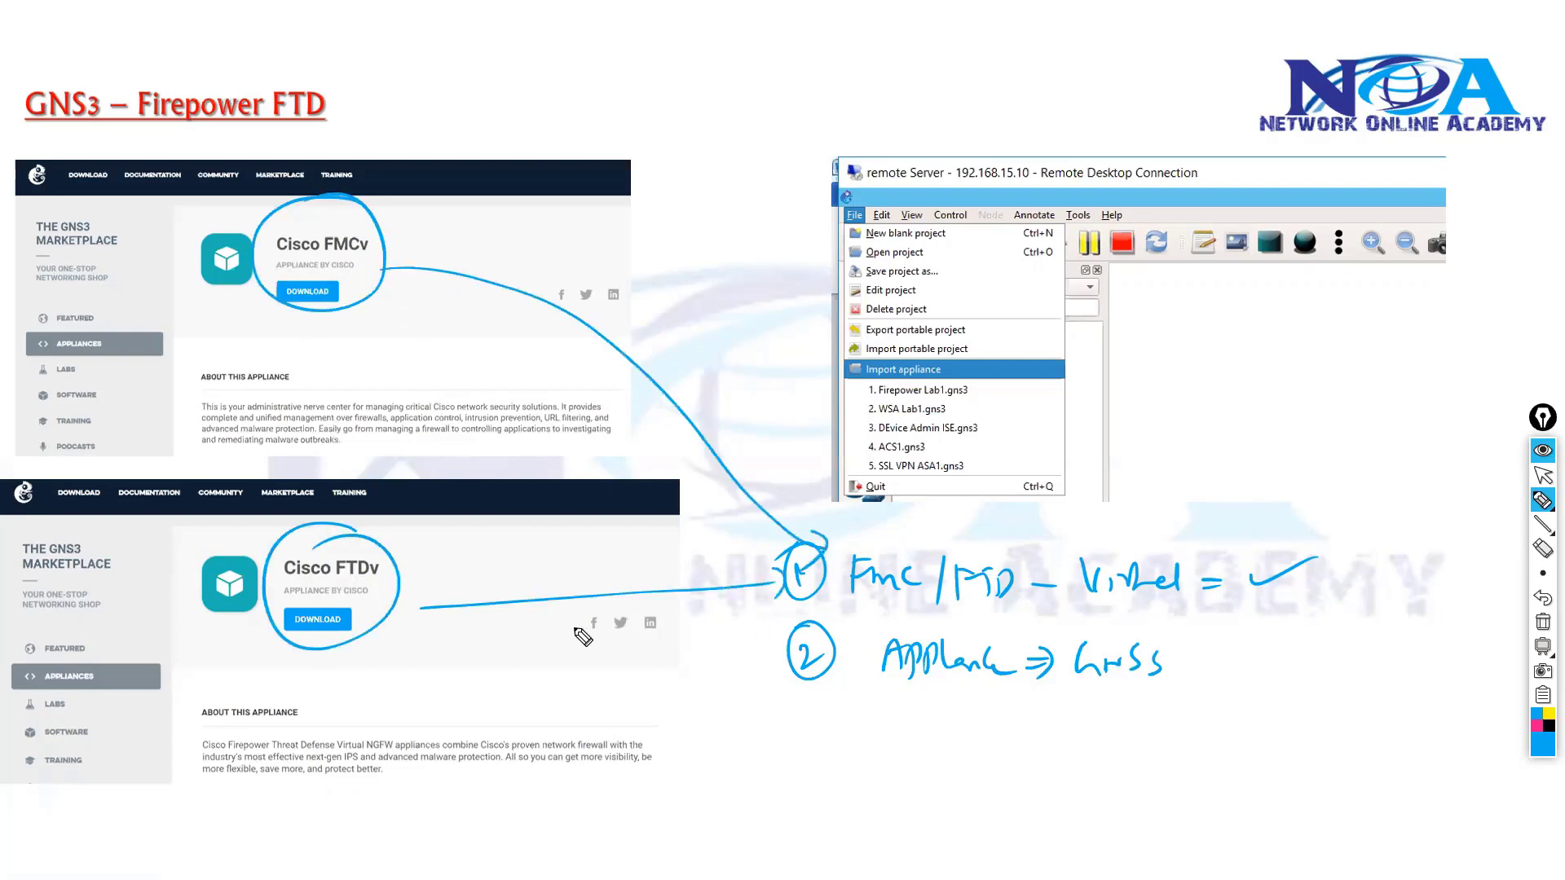
# Step: Erase all handwritten annotations from the slide and return to the normal cursor
pyautogui.hotkey('ctrl', 'shift', '7')
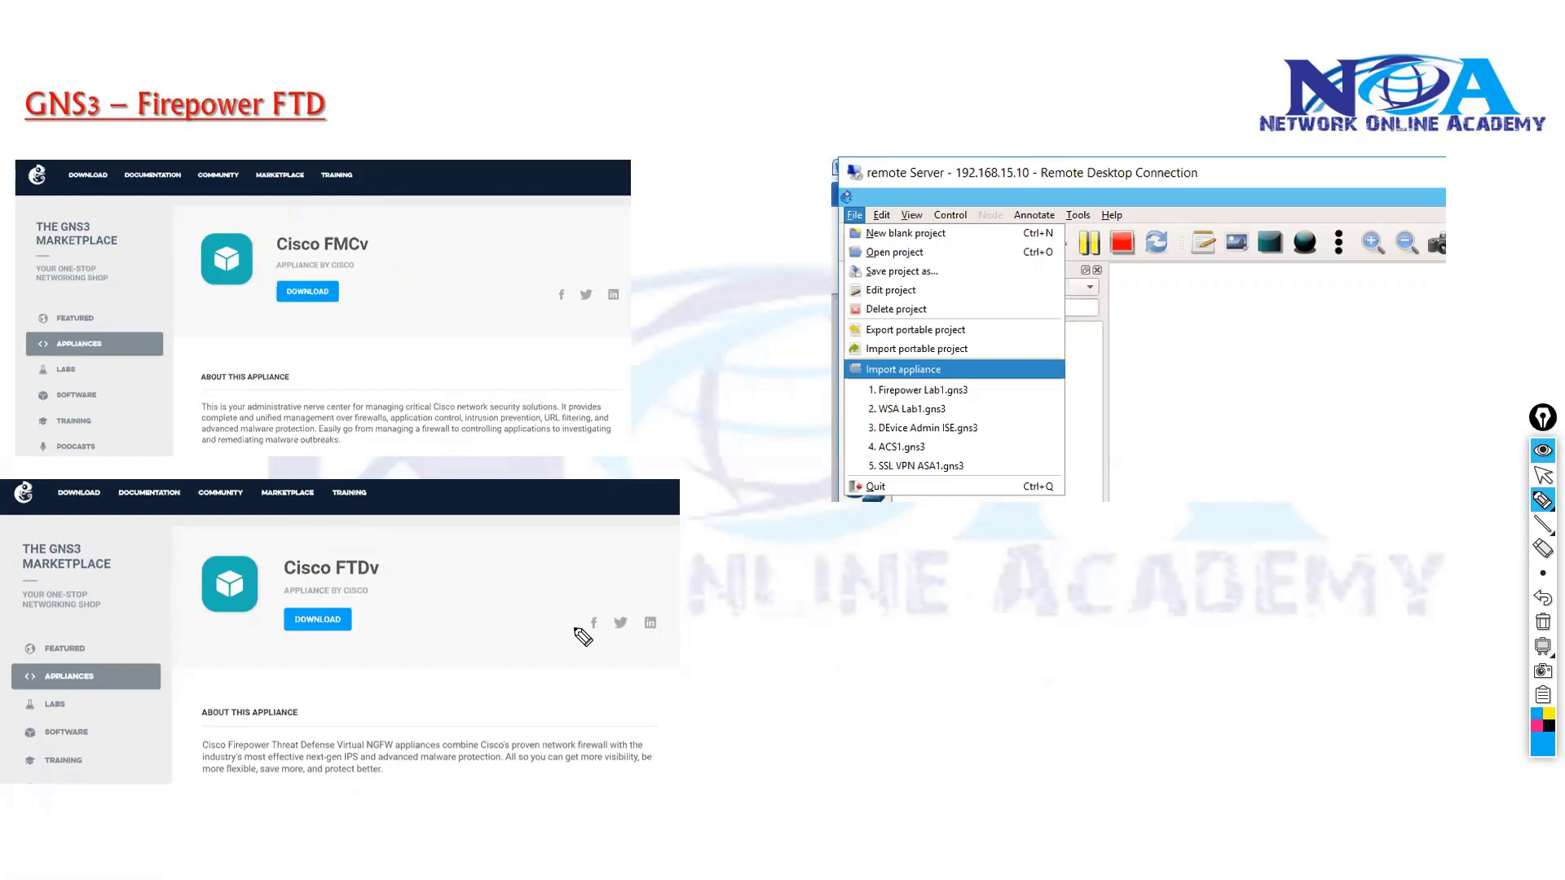
pyautogui.hotkey('ctrl', 'shift', '1')
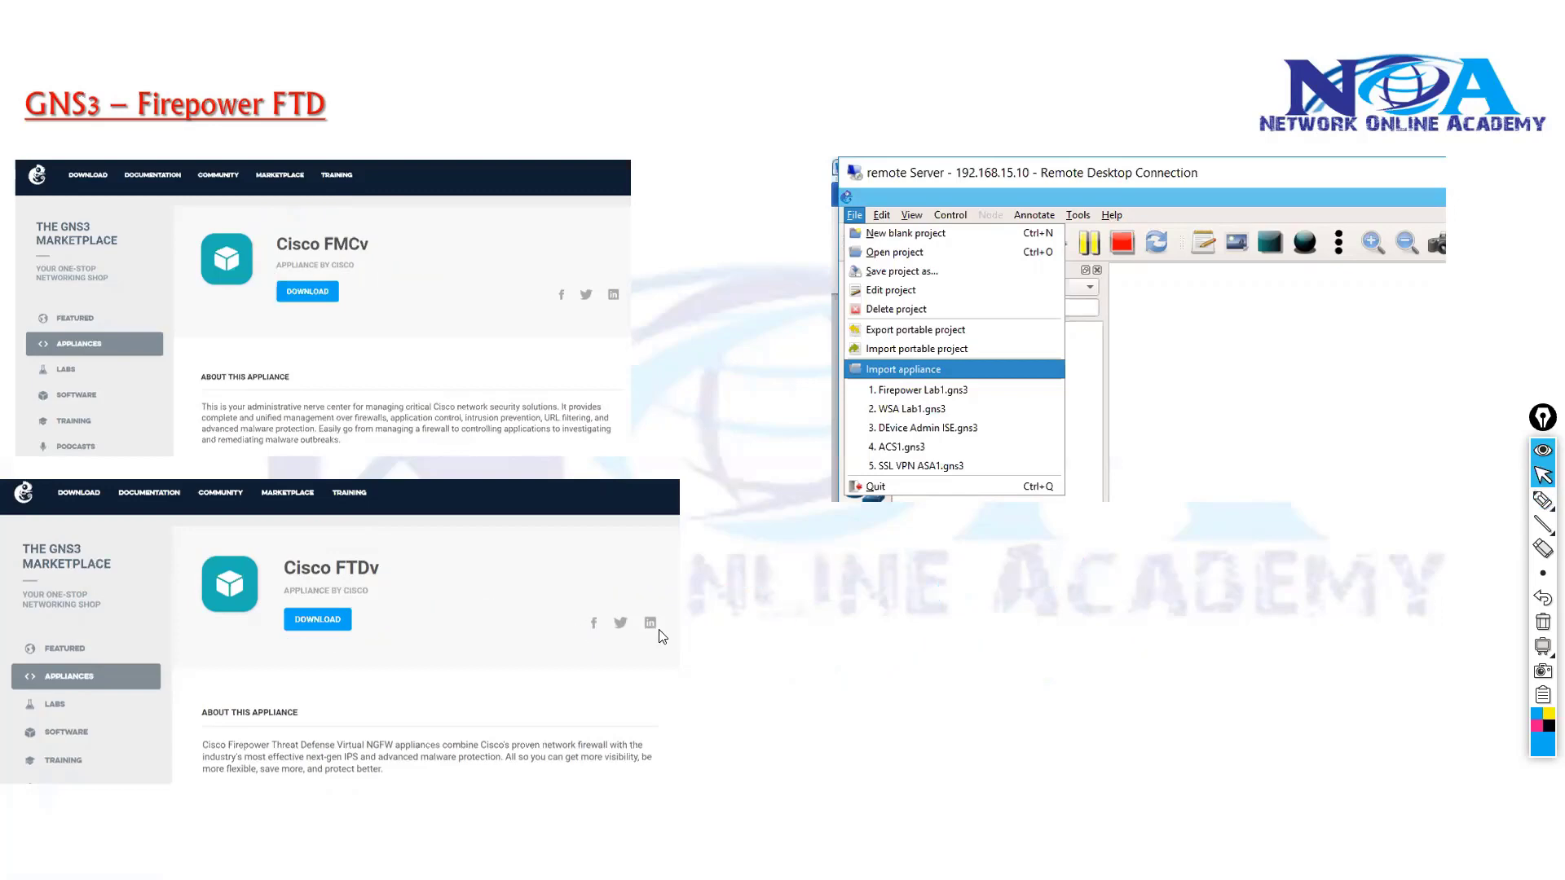
# Step: Switch to the Chrome window showing the Cisco Software Download page and reposition it on screen
pyautogui.hotkey('alt', 'Tab')
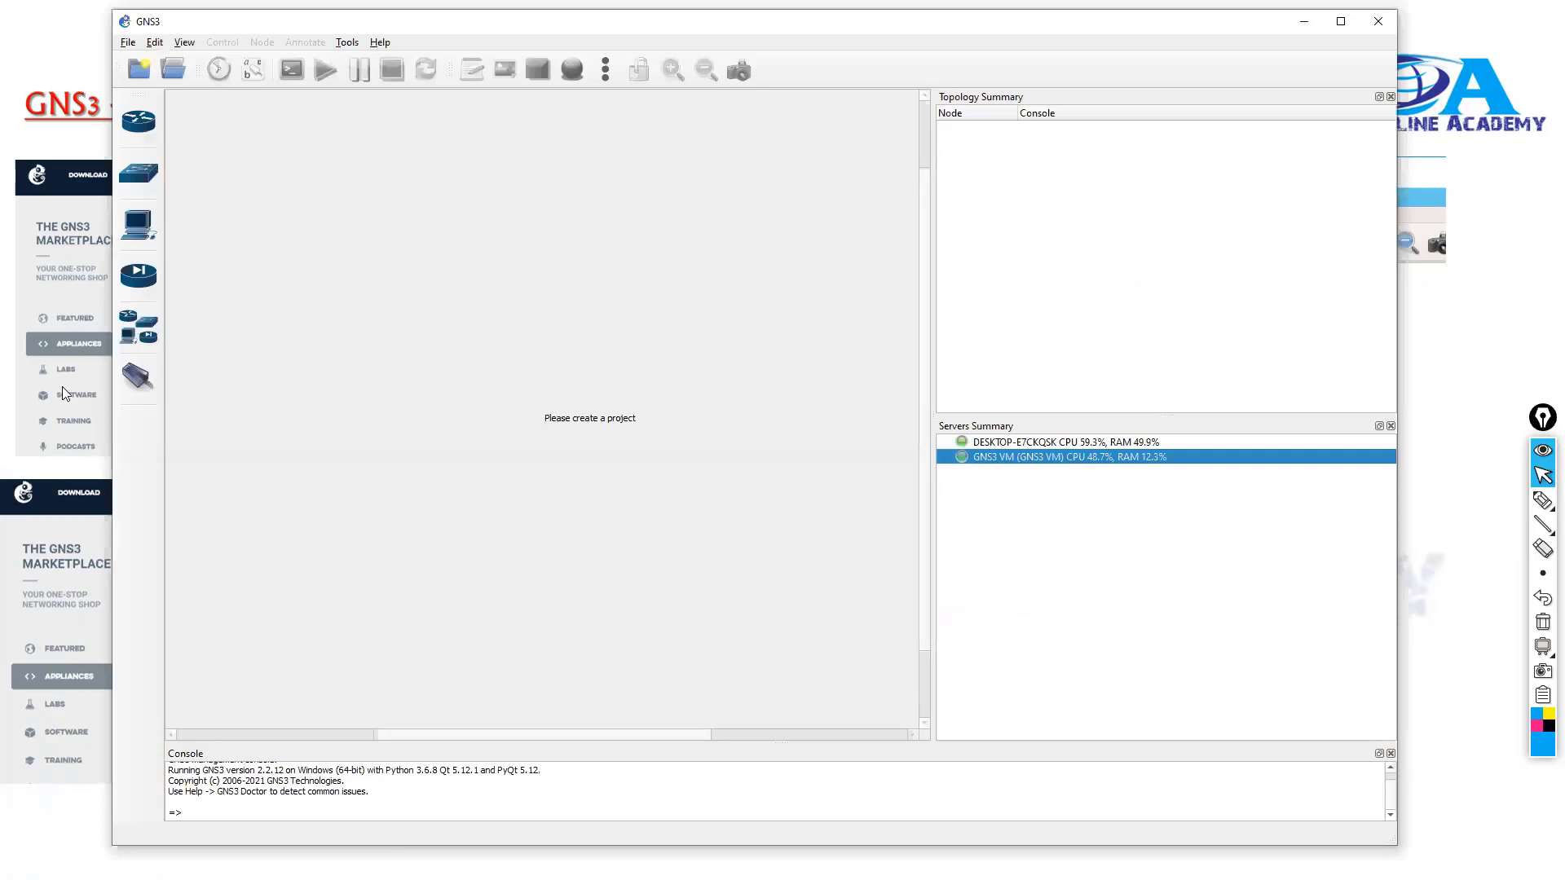
pyautogui.hotkey('alt', 'Tab')
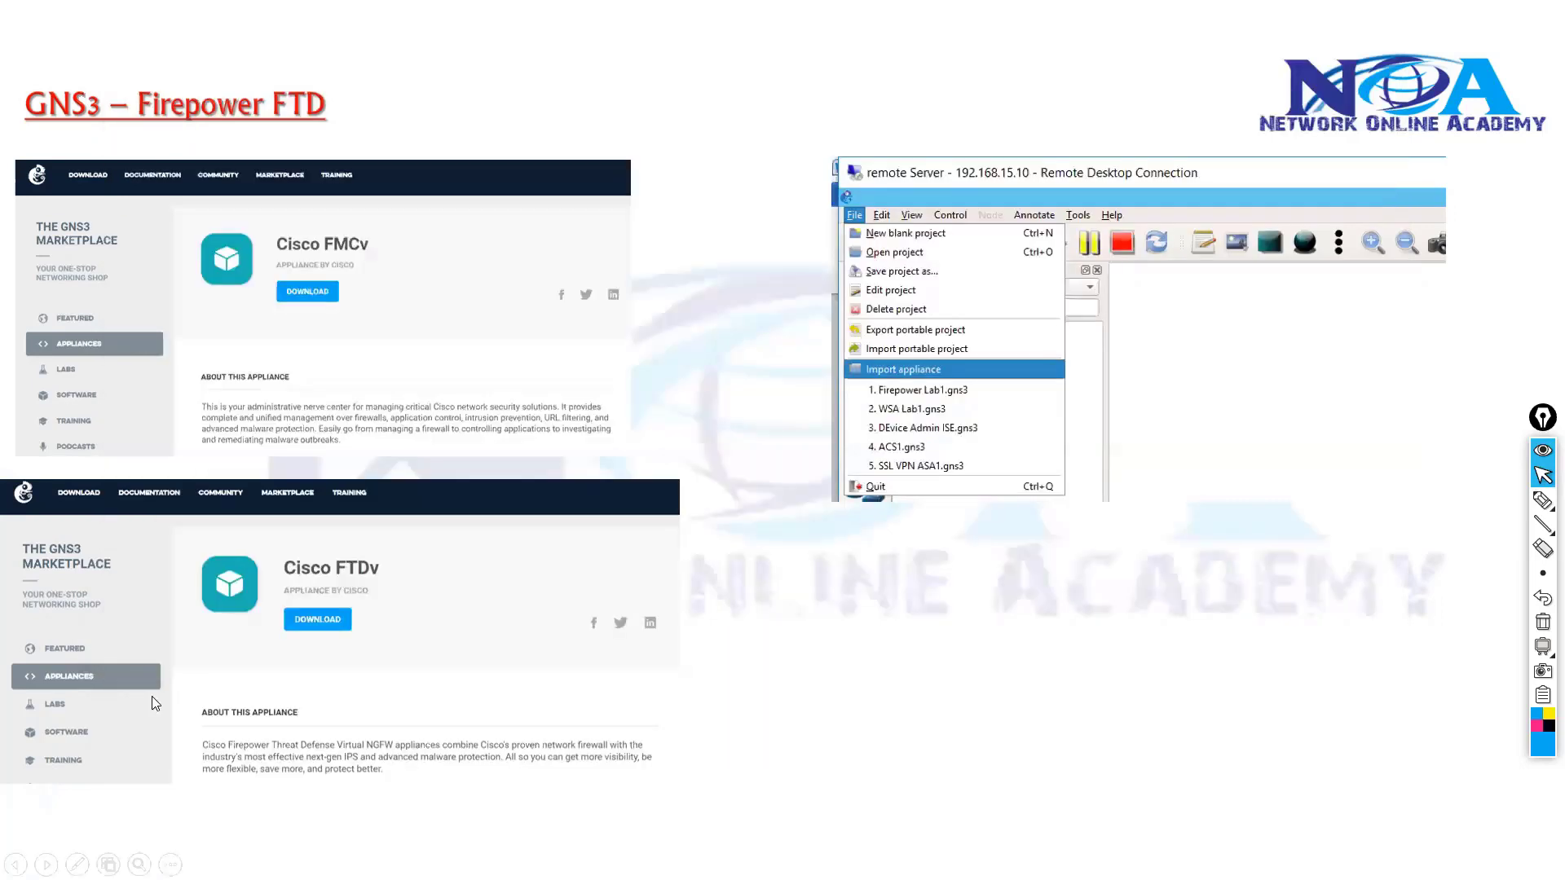
pyautogui.press('super')
pyautogui.press('super')
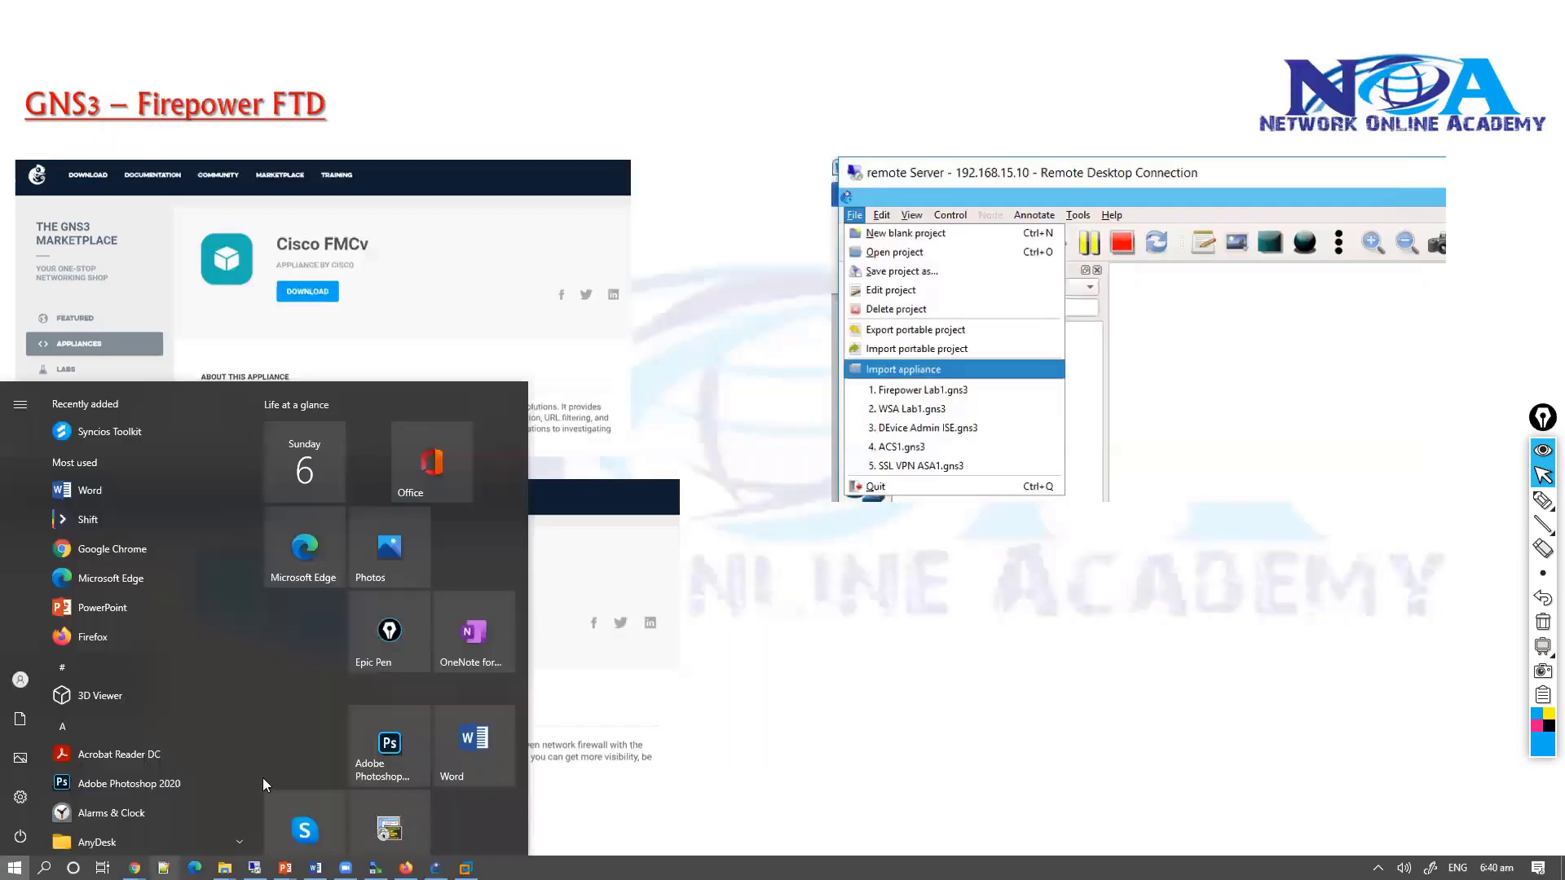
pyautogui.moveTo(135, 868)
pyautogui.click(226, 807)
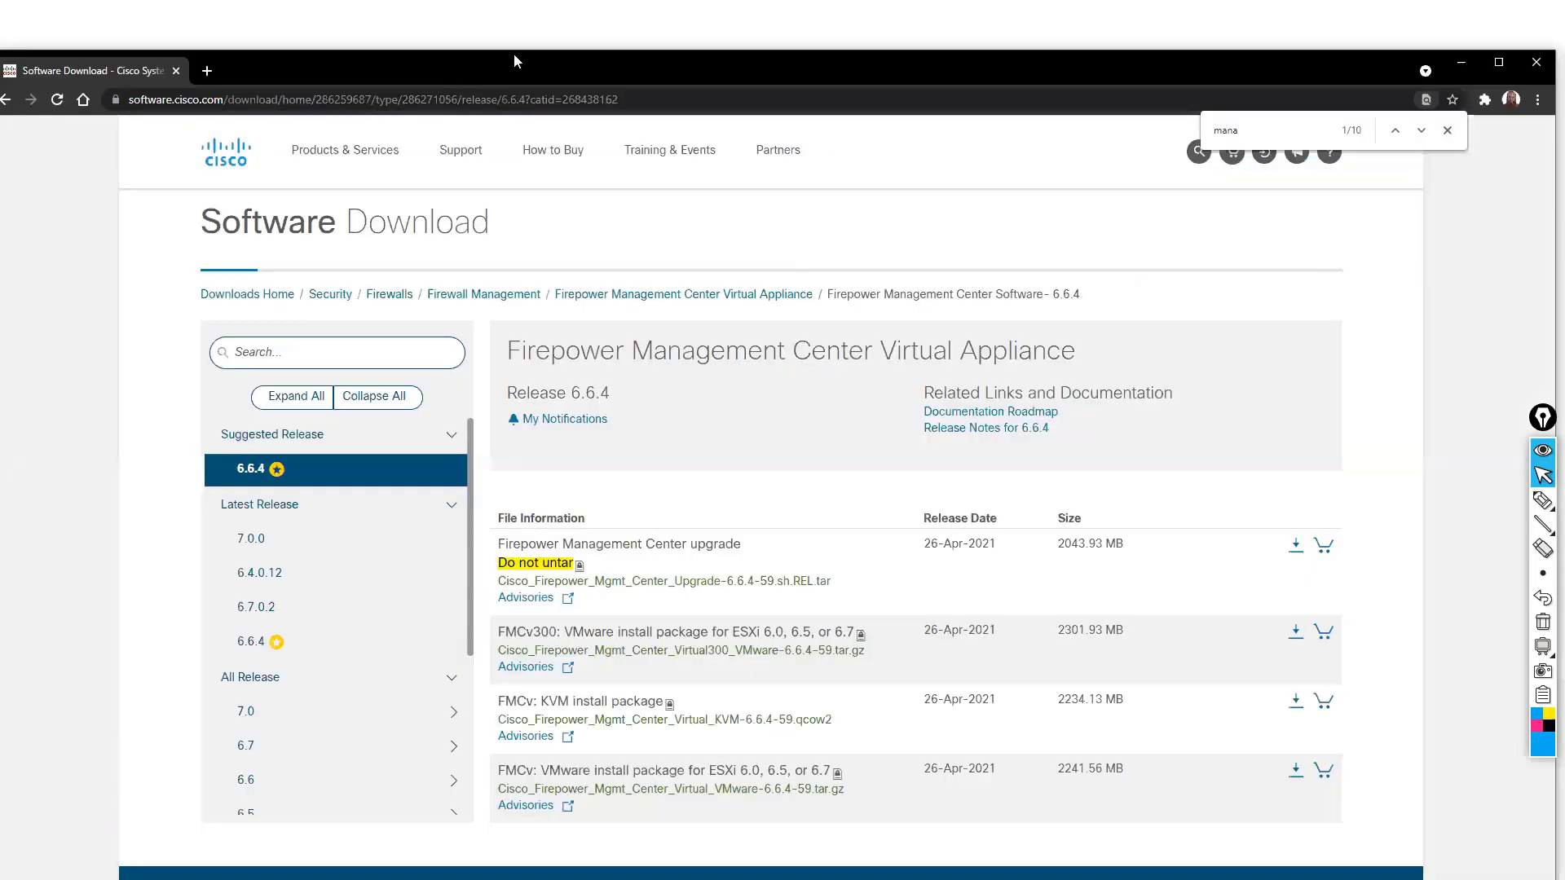
pyautogui.moveTo(220, 75); pyautogui.dragTo(284, 55)
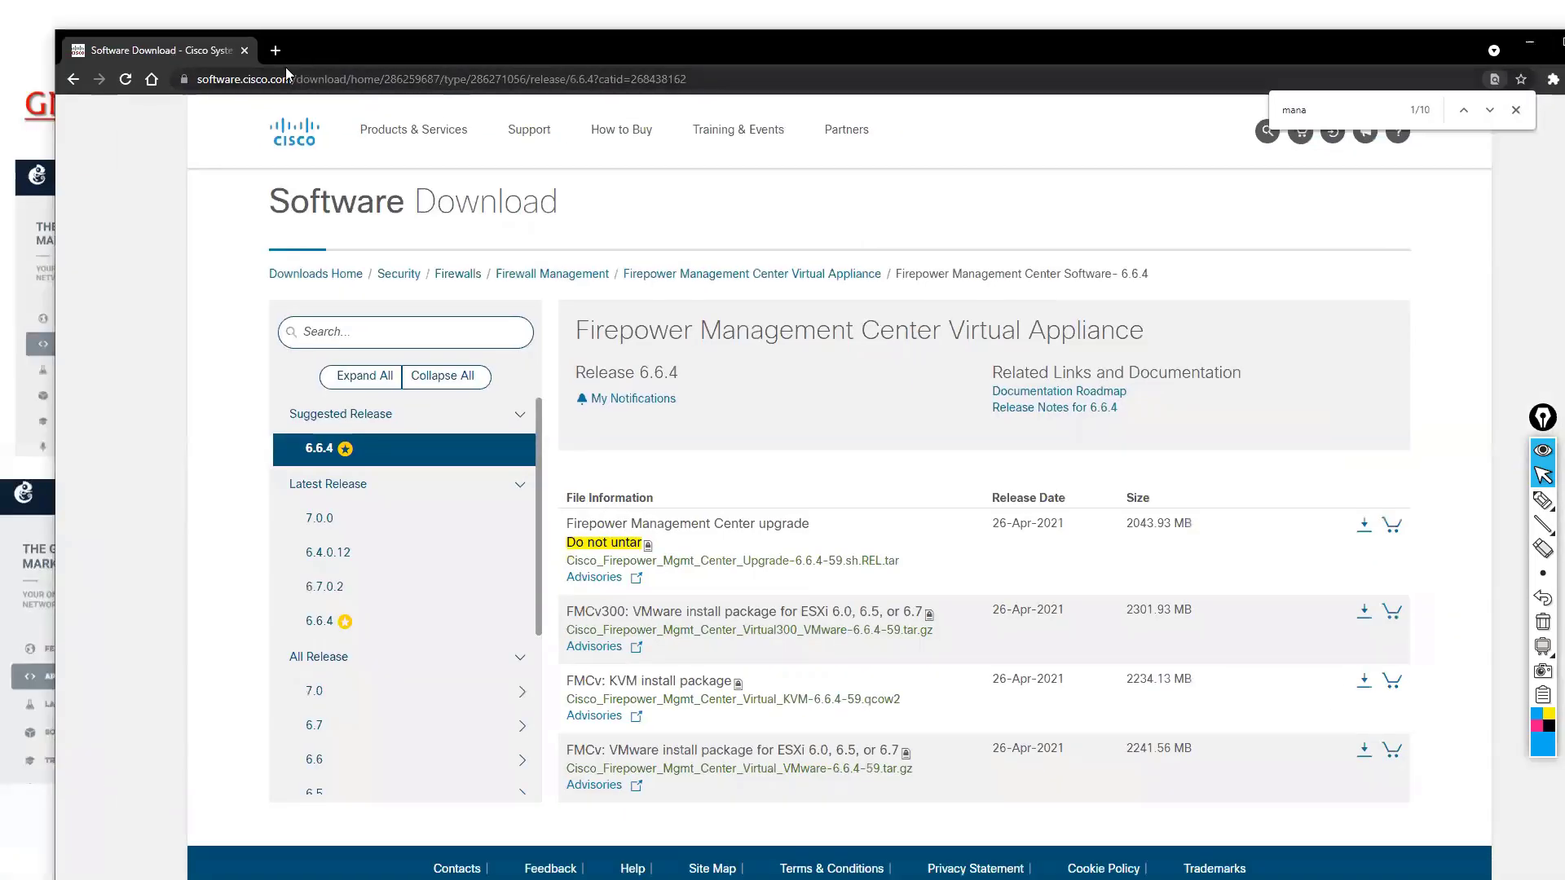
# Step: Search the web in a new browser tab for "gns3 marketplace ftp download"
pyautogui.hotkey('ctrl', 't')
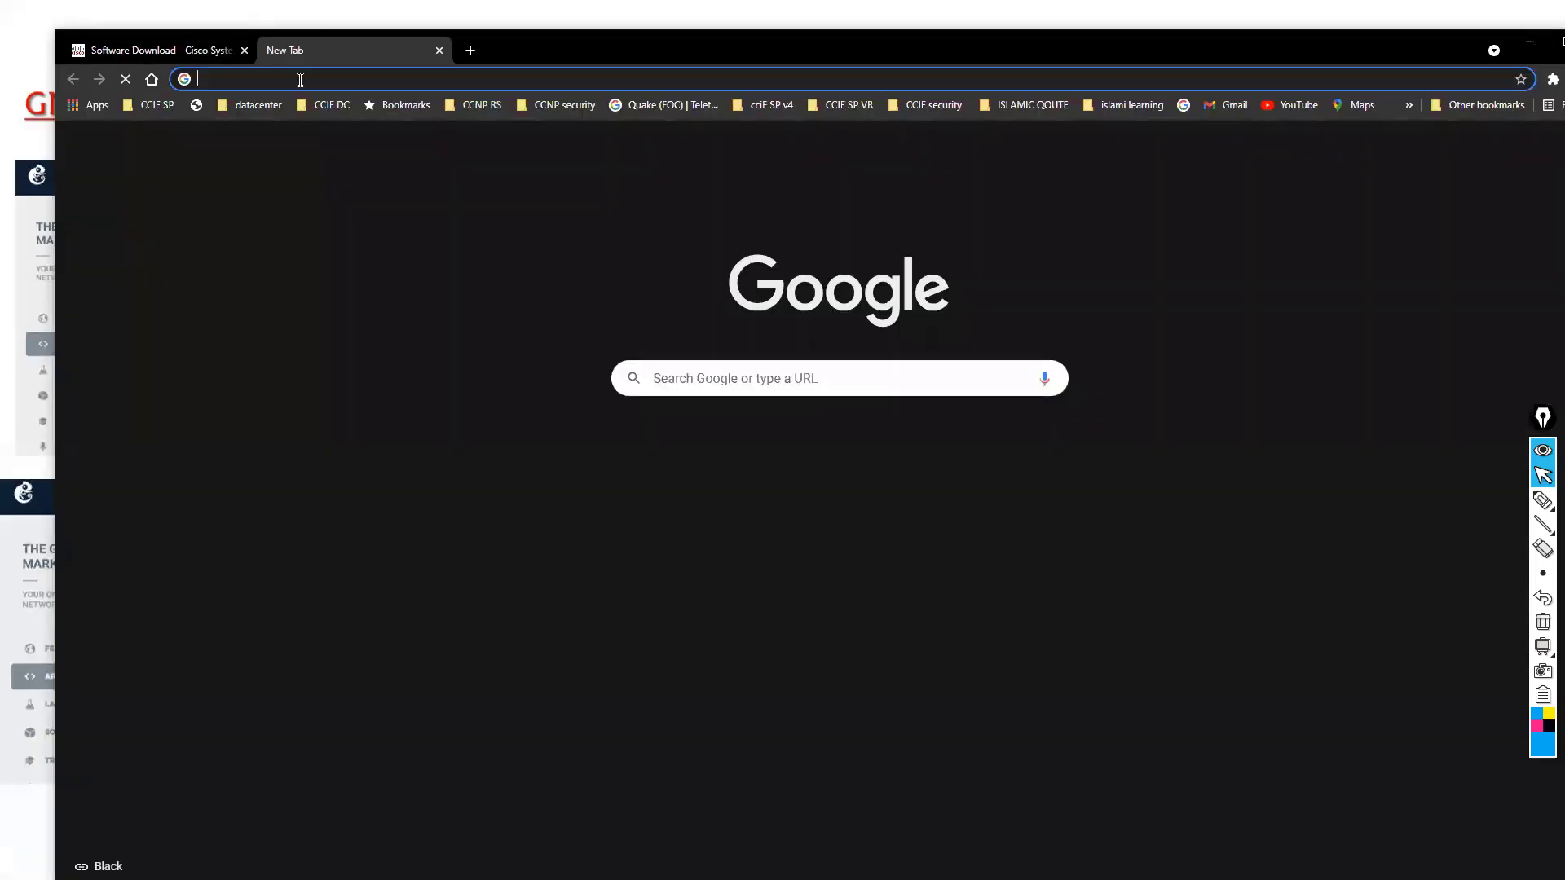
pyautogui.write('gns3 market')
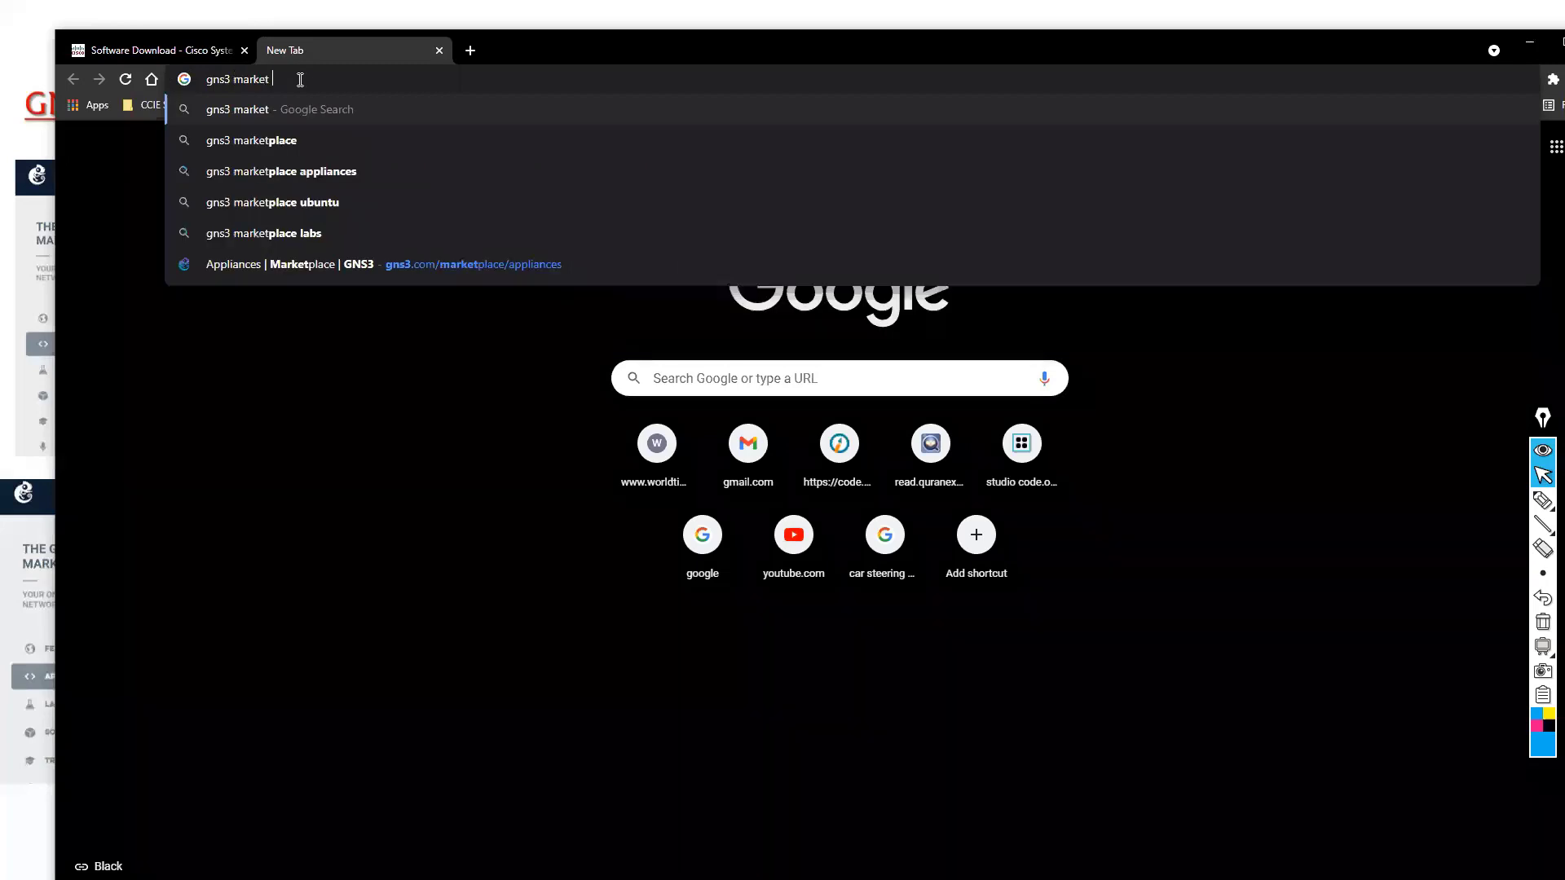
pyautogui.write('place')
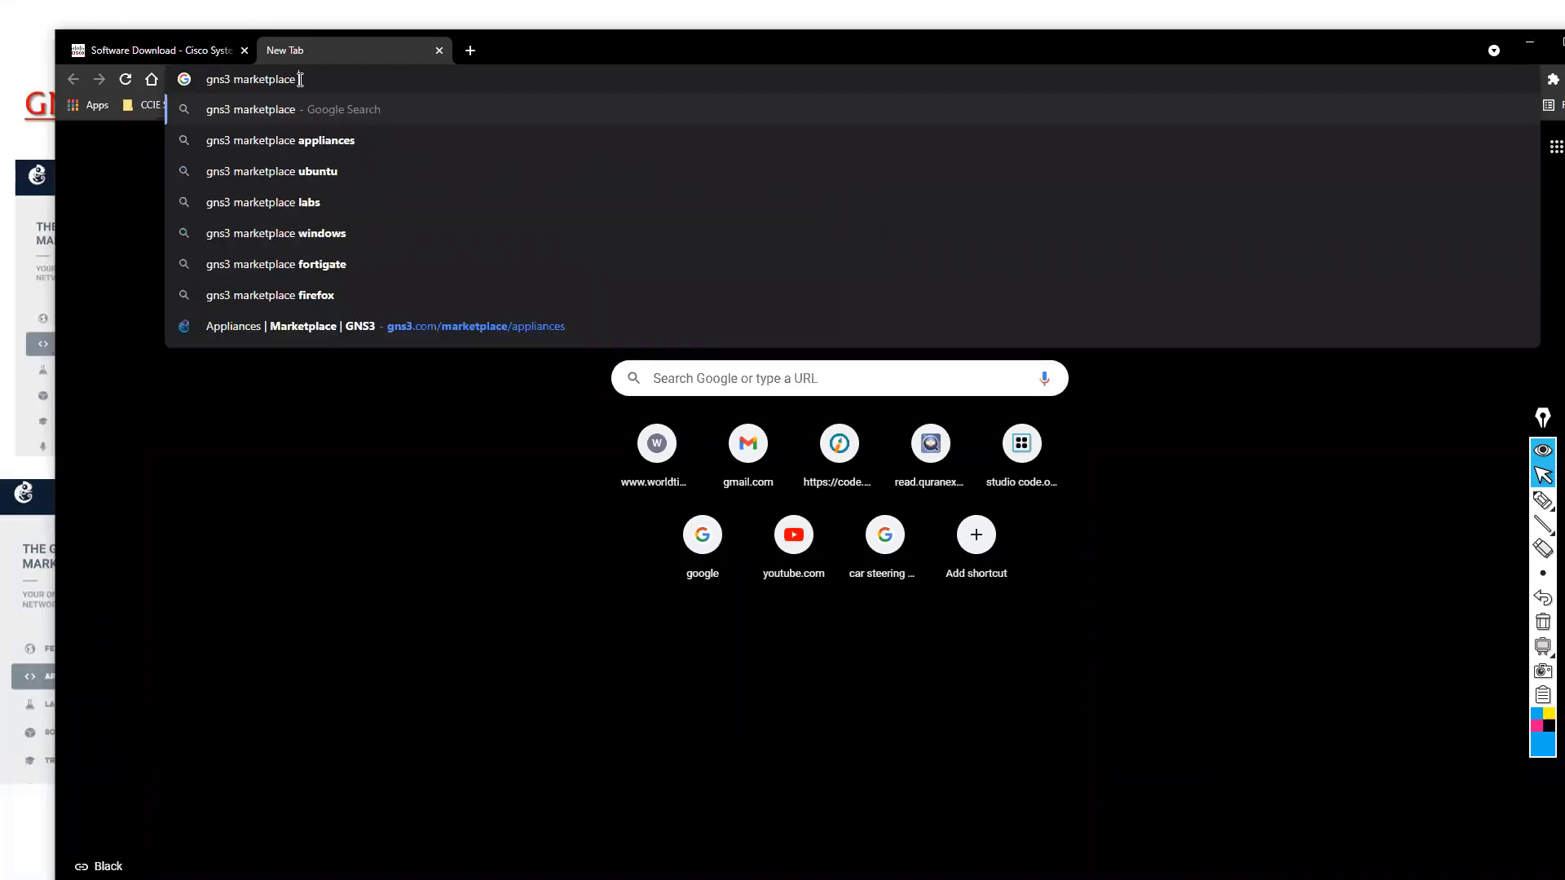
pyautogui.write(' ft')
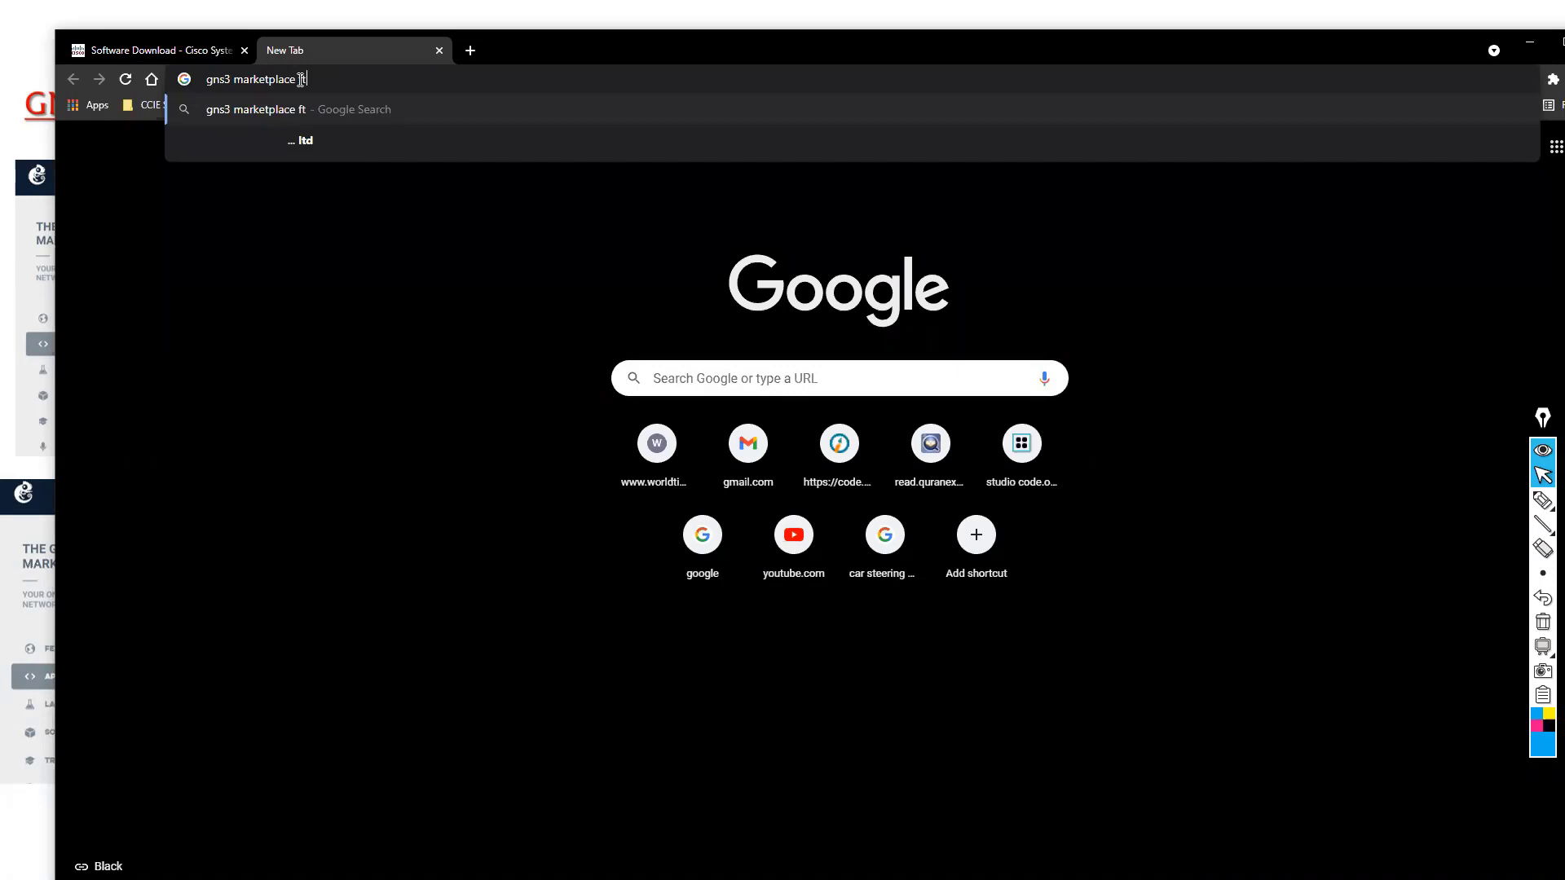
pyautogui.write('d d')
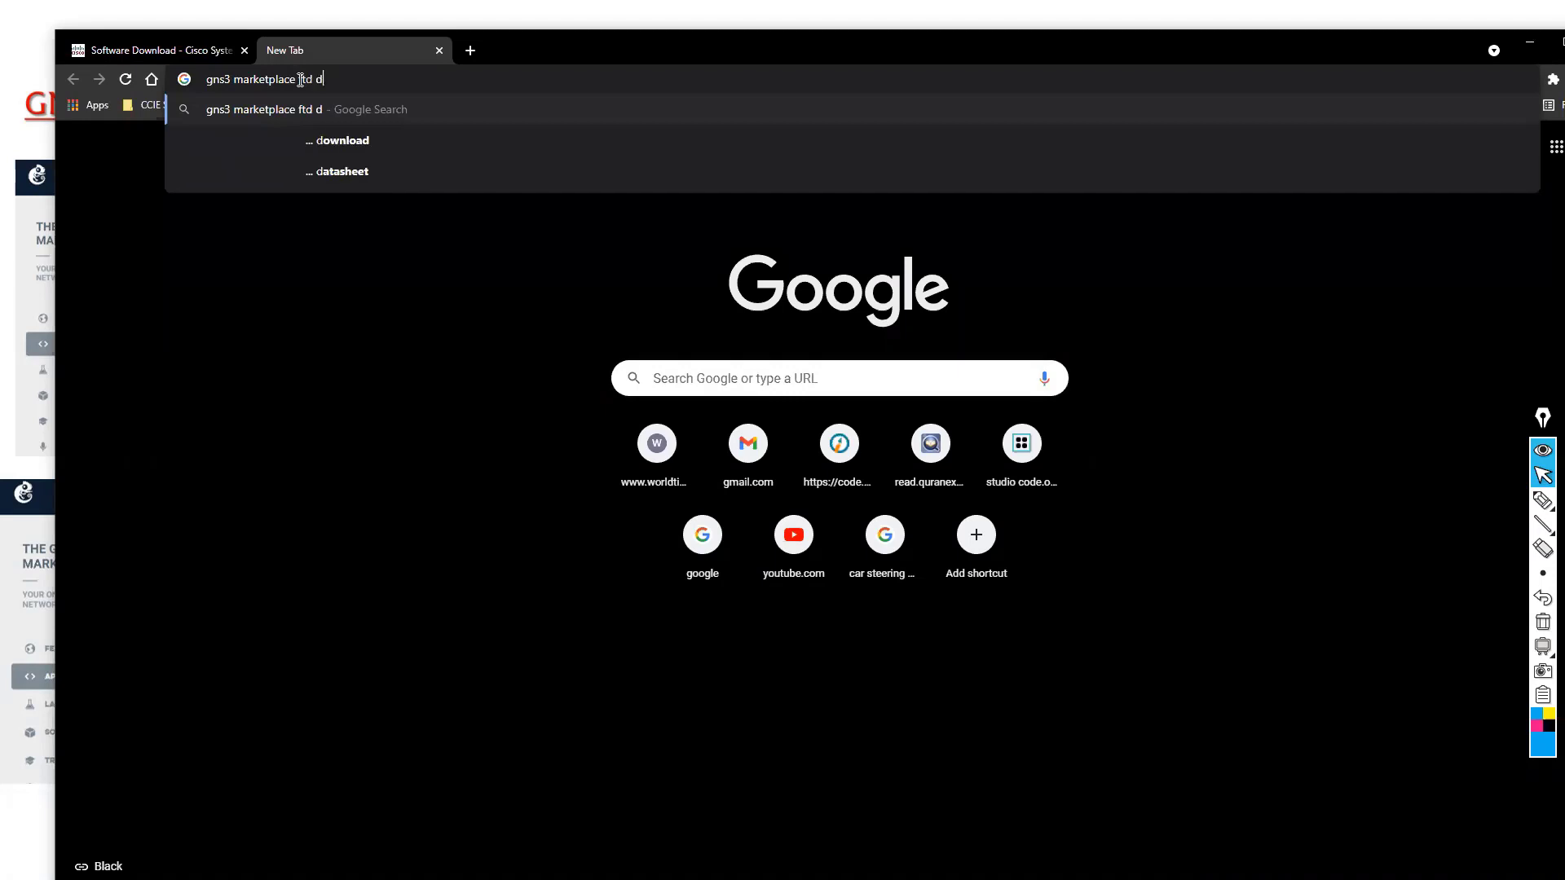
pyautogui.press('BackSpace')
pyautogui.press('BackSpace')
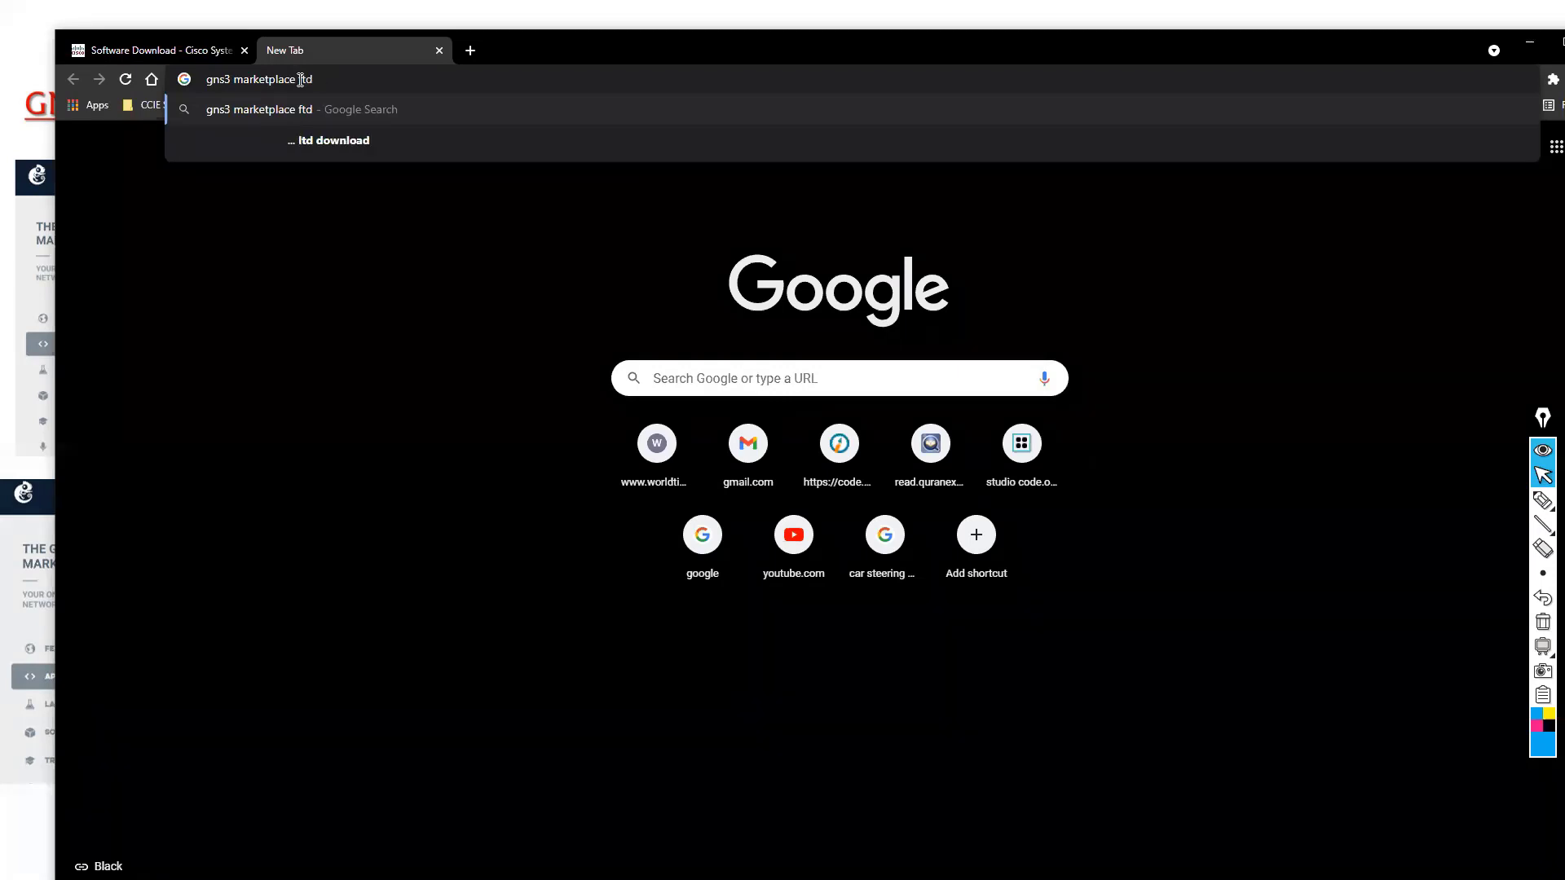
pyautogui.press('BackSpace')
pyautogui.write('p down')
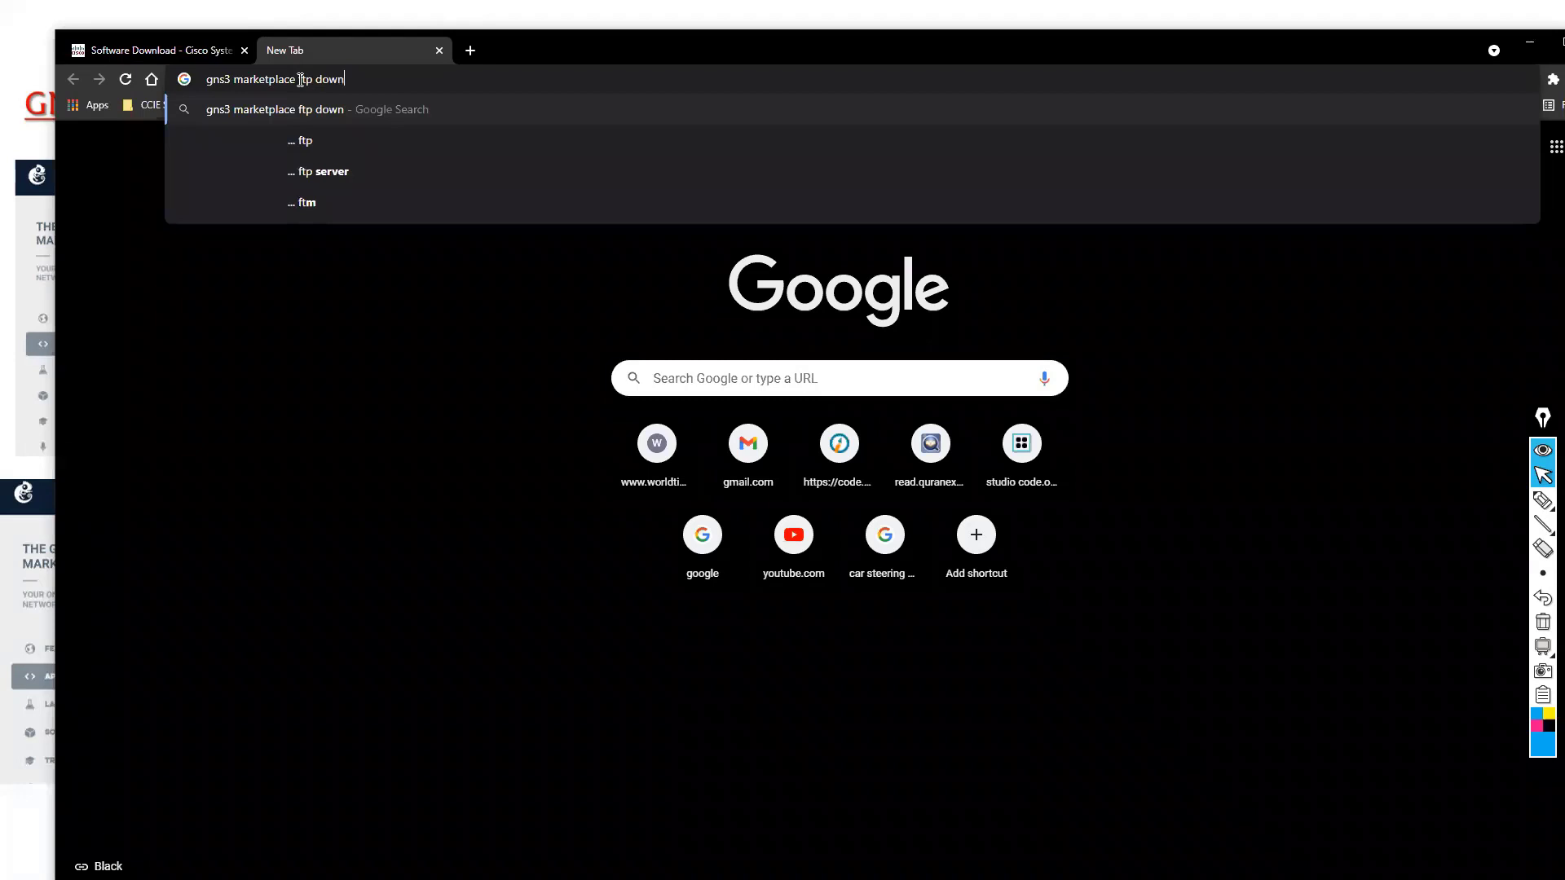
pyautogui.write('load')
pyautogui.press('Return')
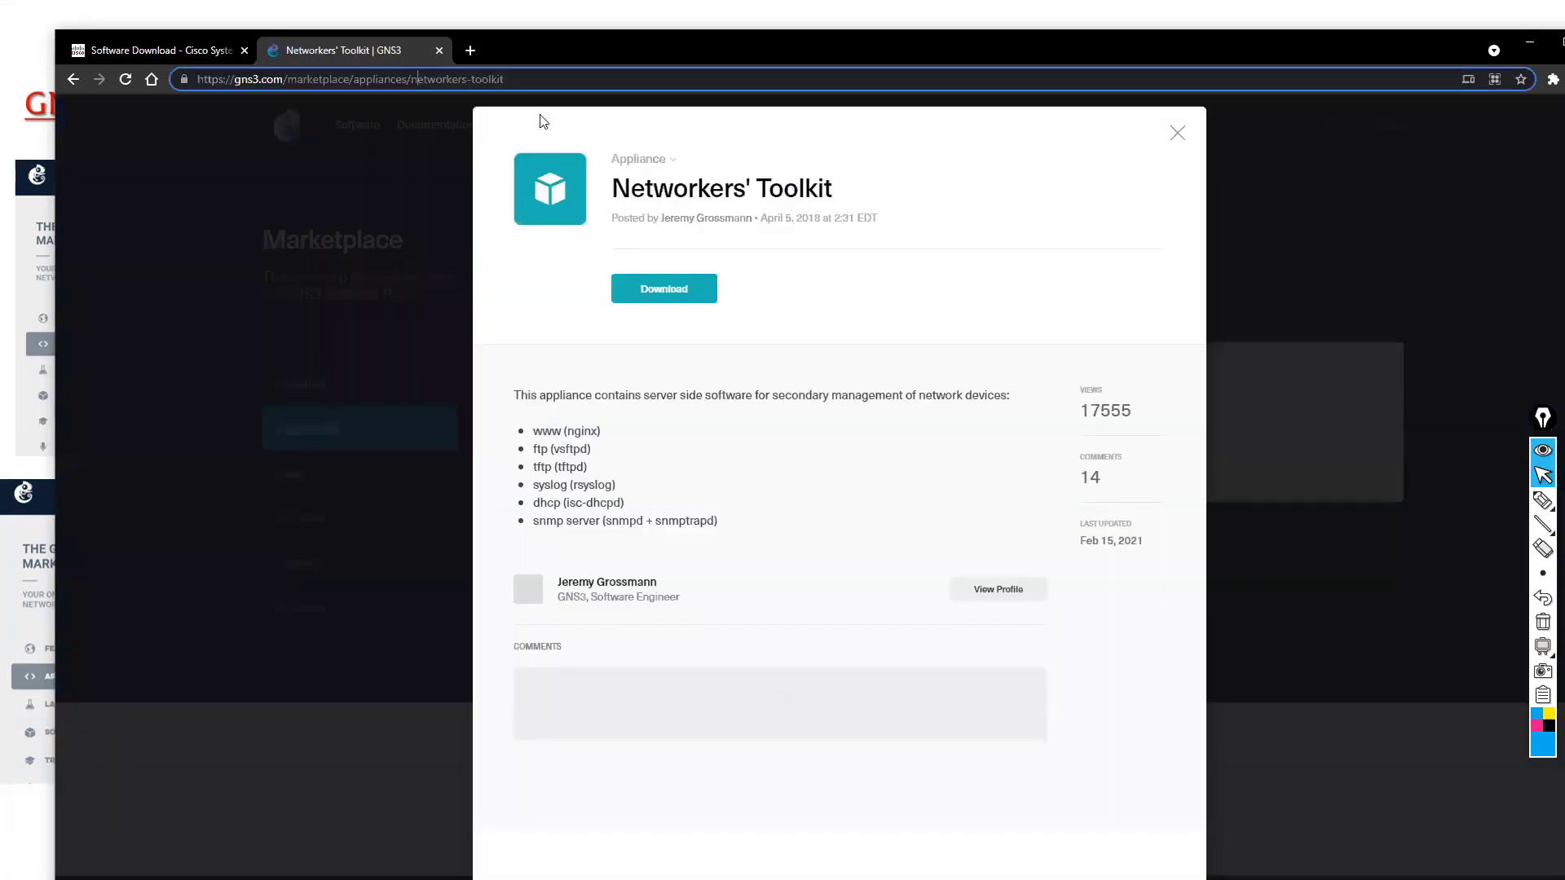
# Step: Close the Networkers' Toolkit page to reach the marketplace Appliances list and highlight its web address
pyautogui.click(536, 323)
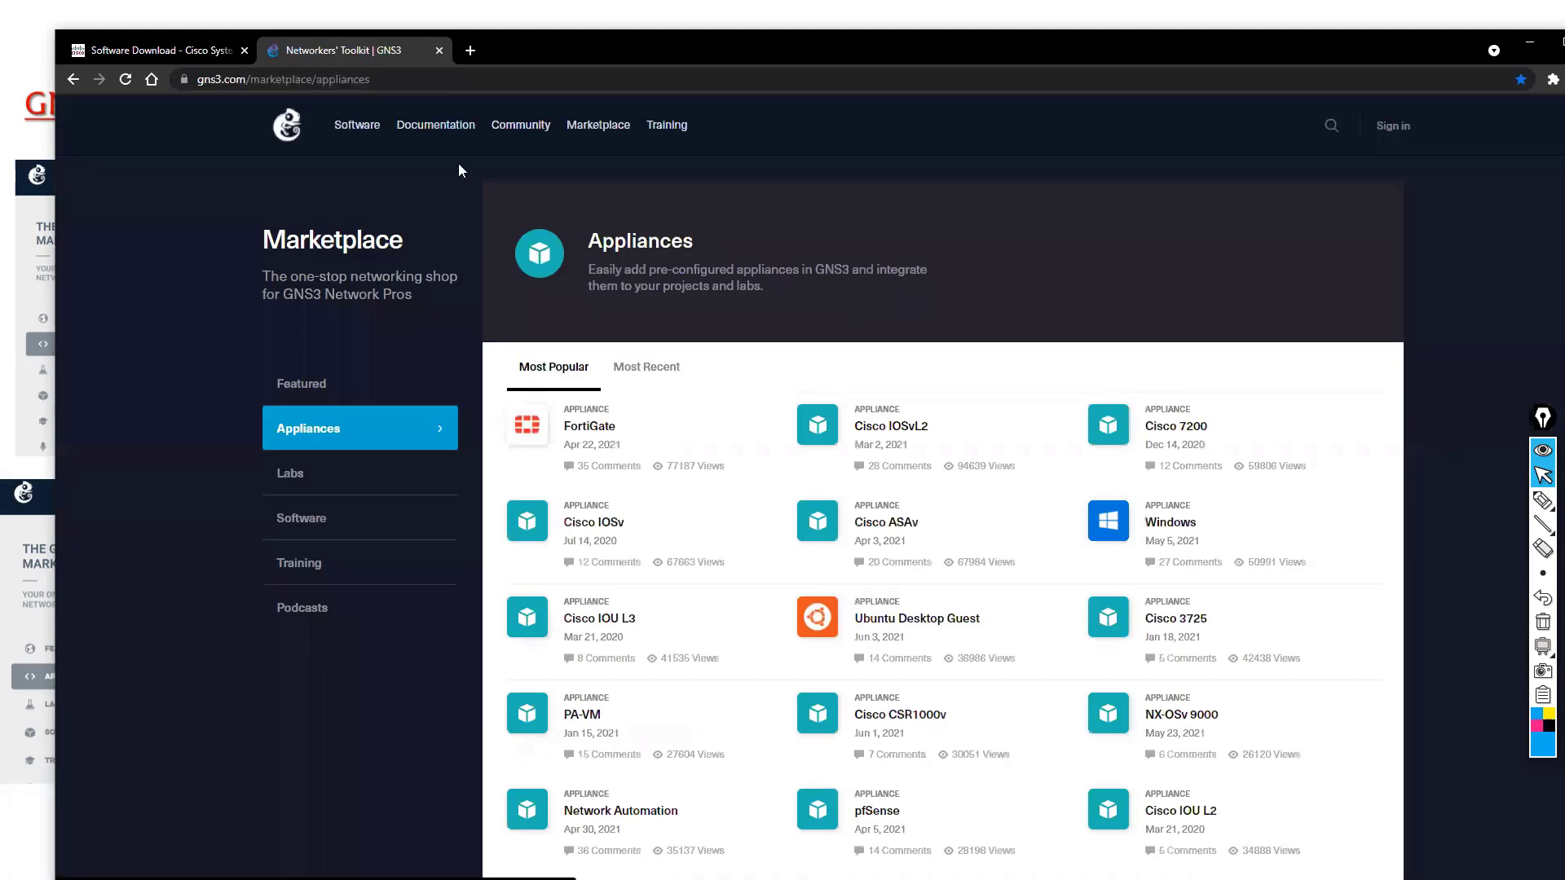
pyautogui.click(228, 86)
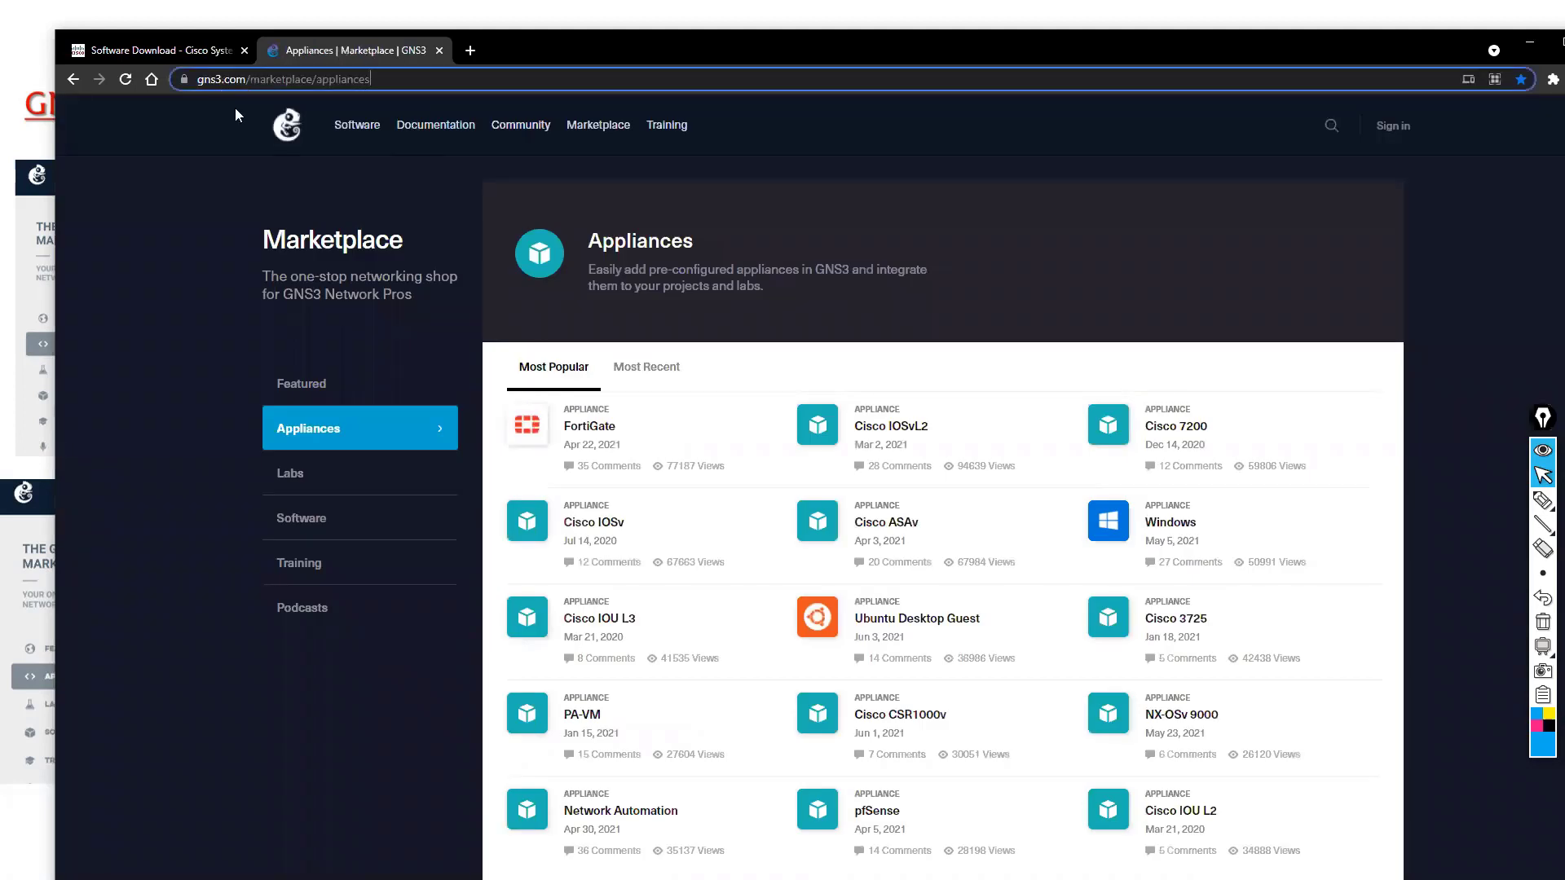
pyautogui.moveTo(235, 108); pyautogui.dragTo(433, 423)
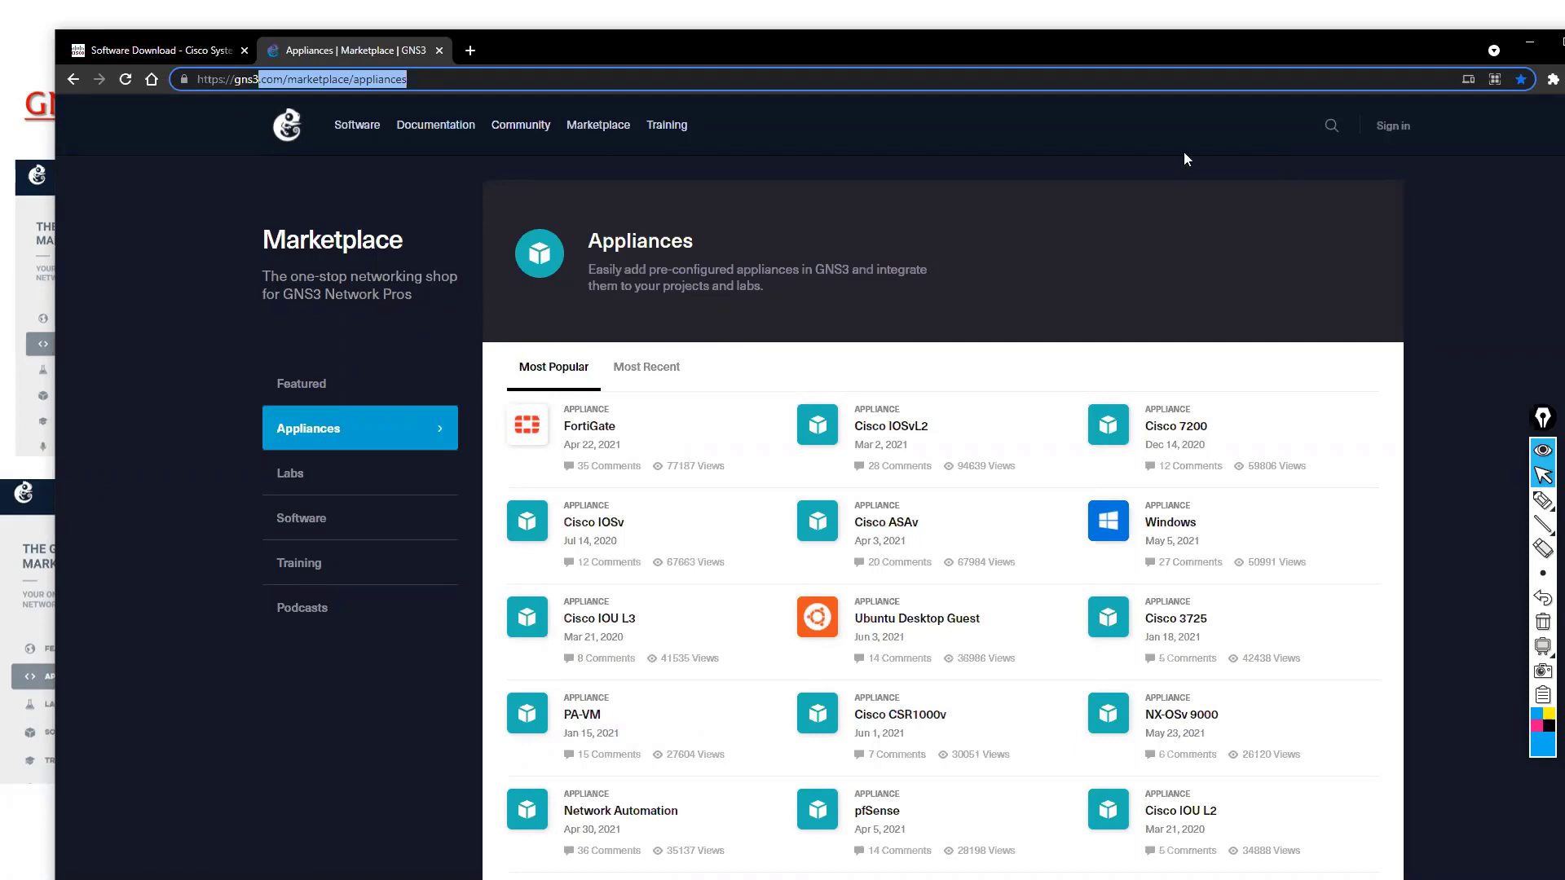
# Step: Try searching the GNS3 site for "ftd" and return to the marketplace Appliances list
pyautogui.click(1326, 145)
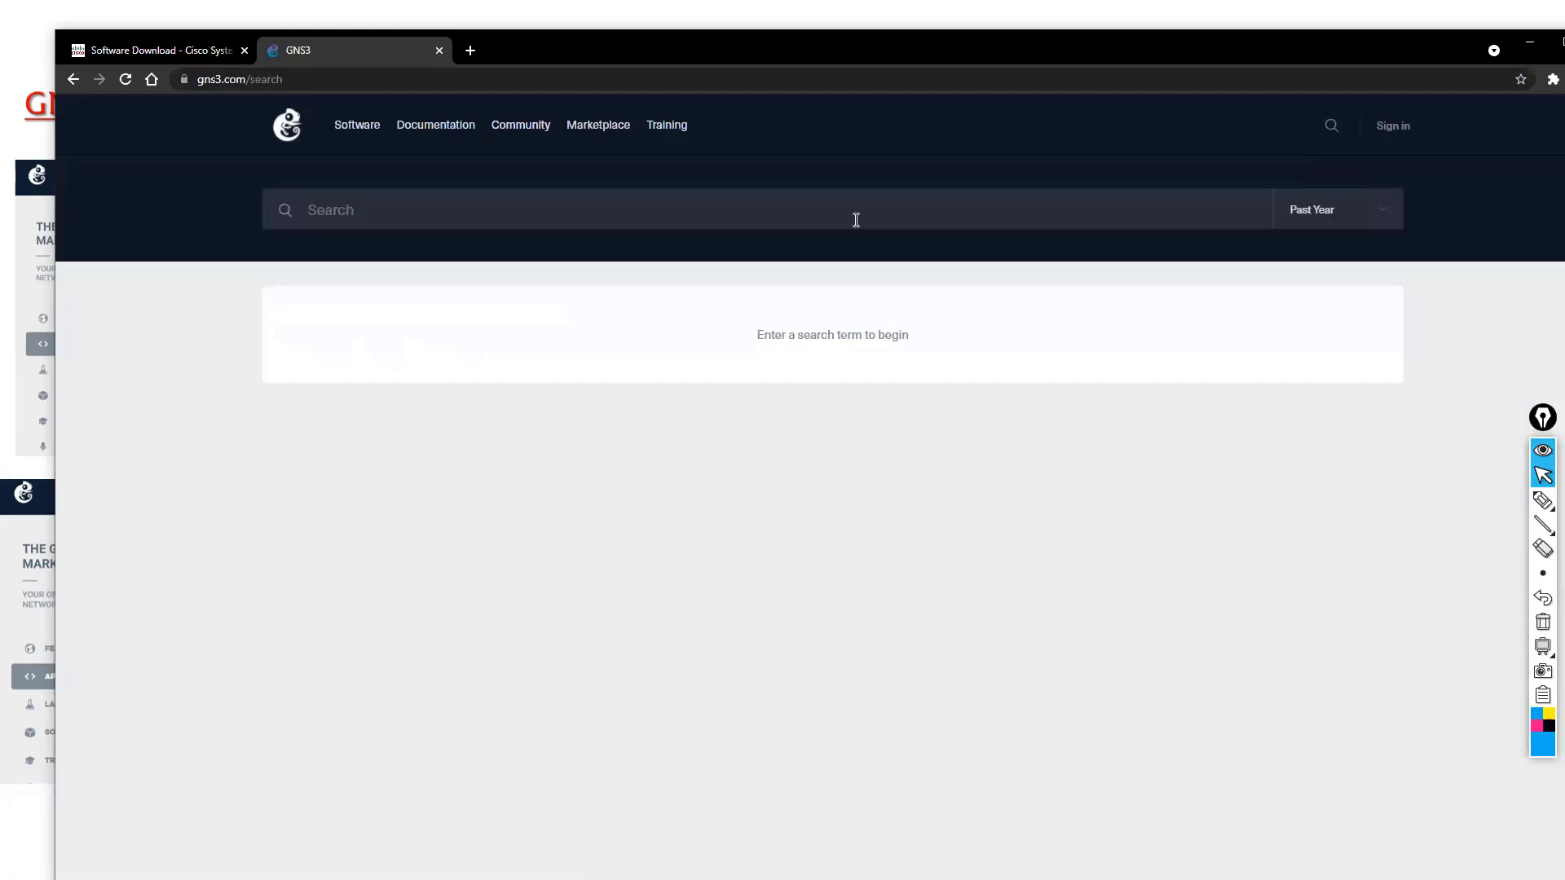
pyautogui.write('ftd')
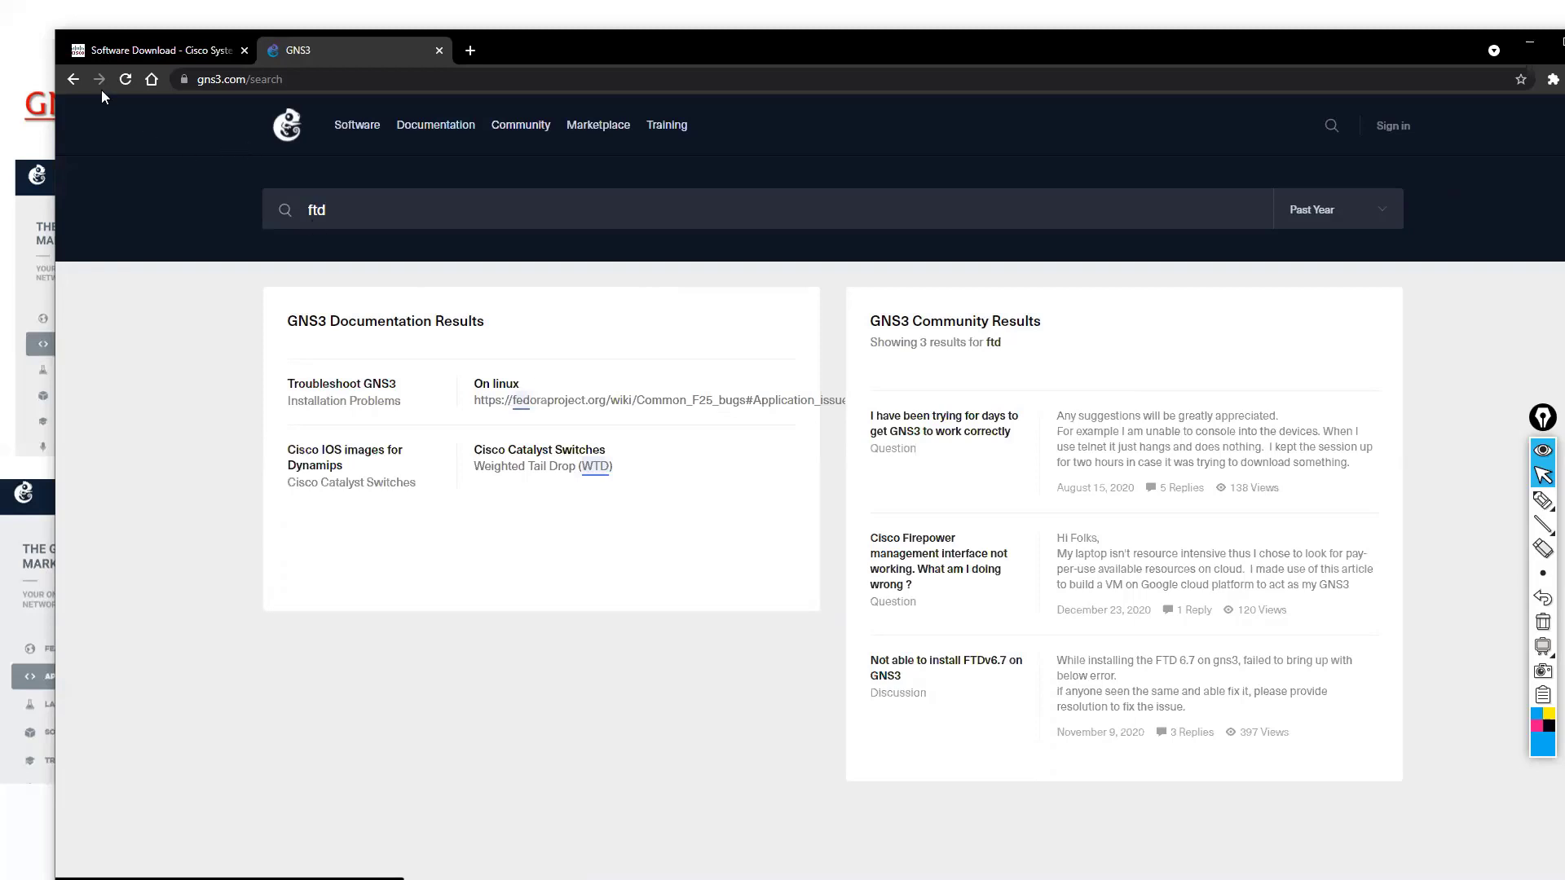
pyautogui.click(74, 79)
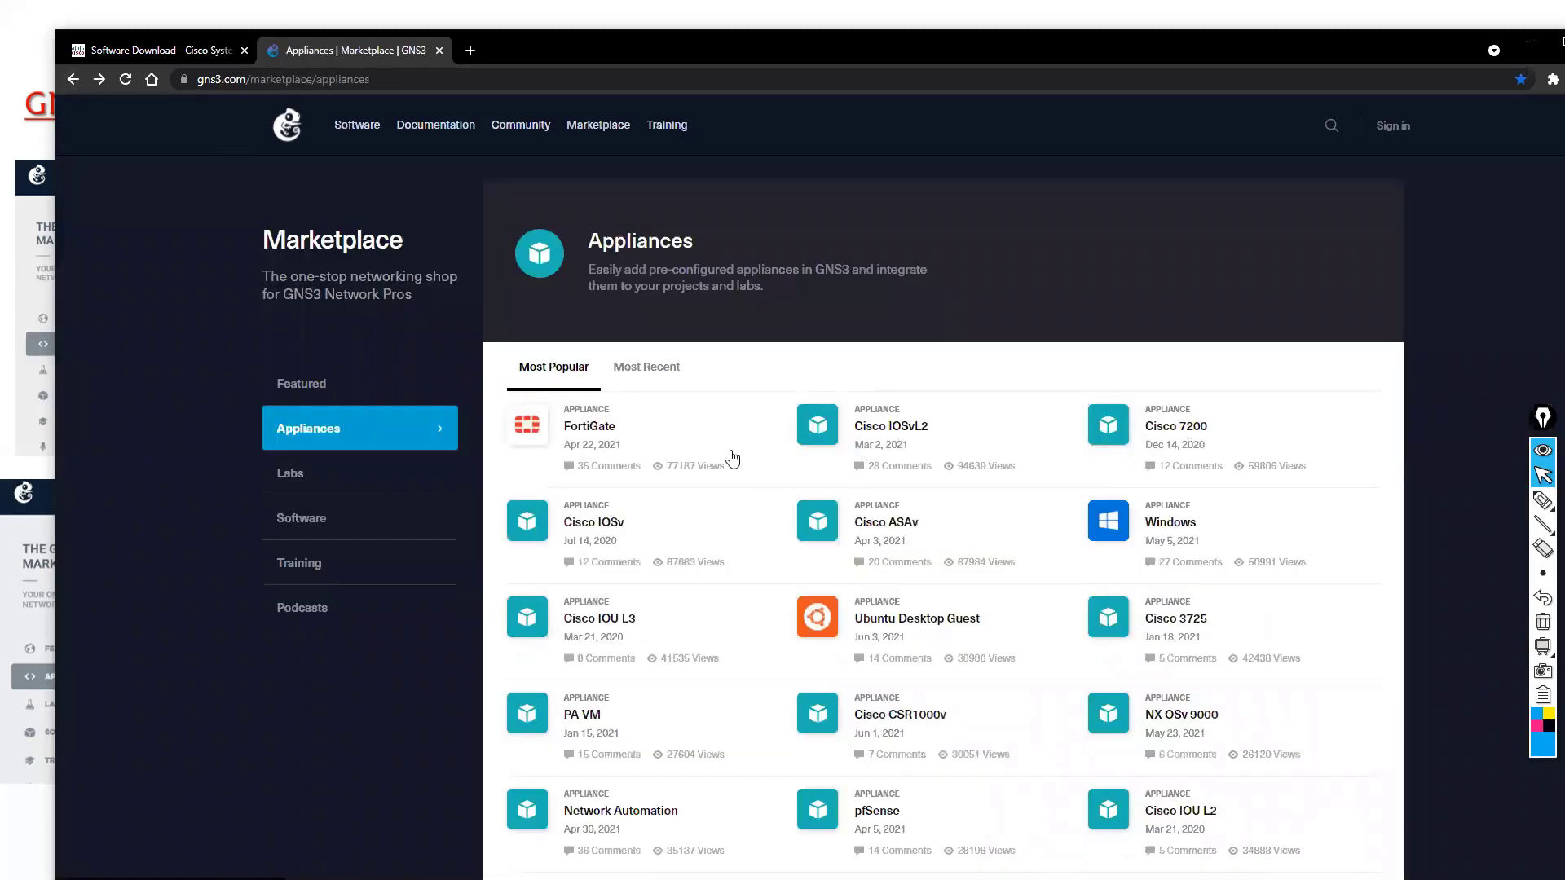
# Step: Load more entries at the end of the marketplace Appliances list and close the Alcatel 7750 page
pyautogui.scroll(-1, 737, 464)
pyautogui.scroll(2, 815, 424)
pyautogui.scroll(-7, 803, 432)
pyautogui.scroll(-10, 815, 449)
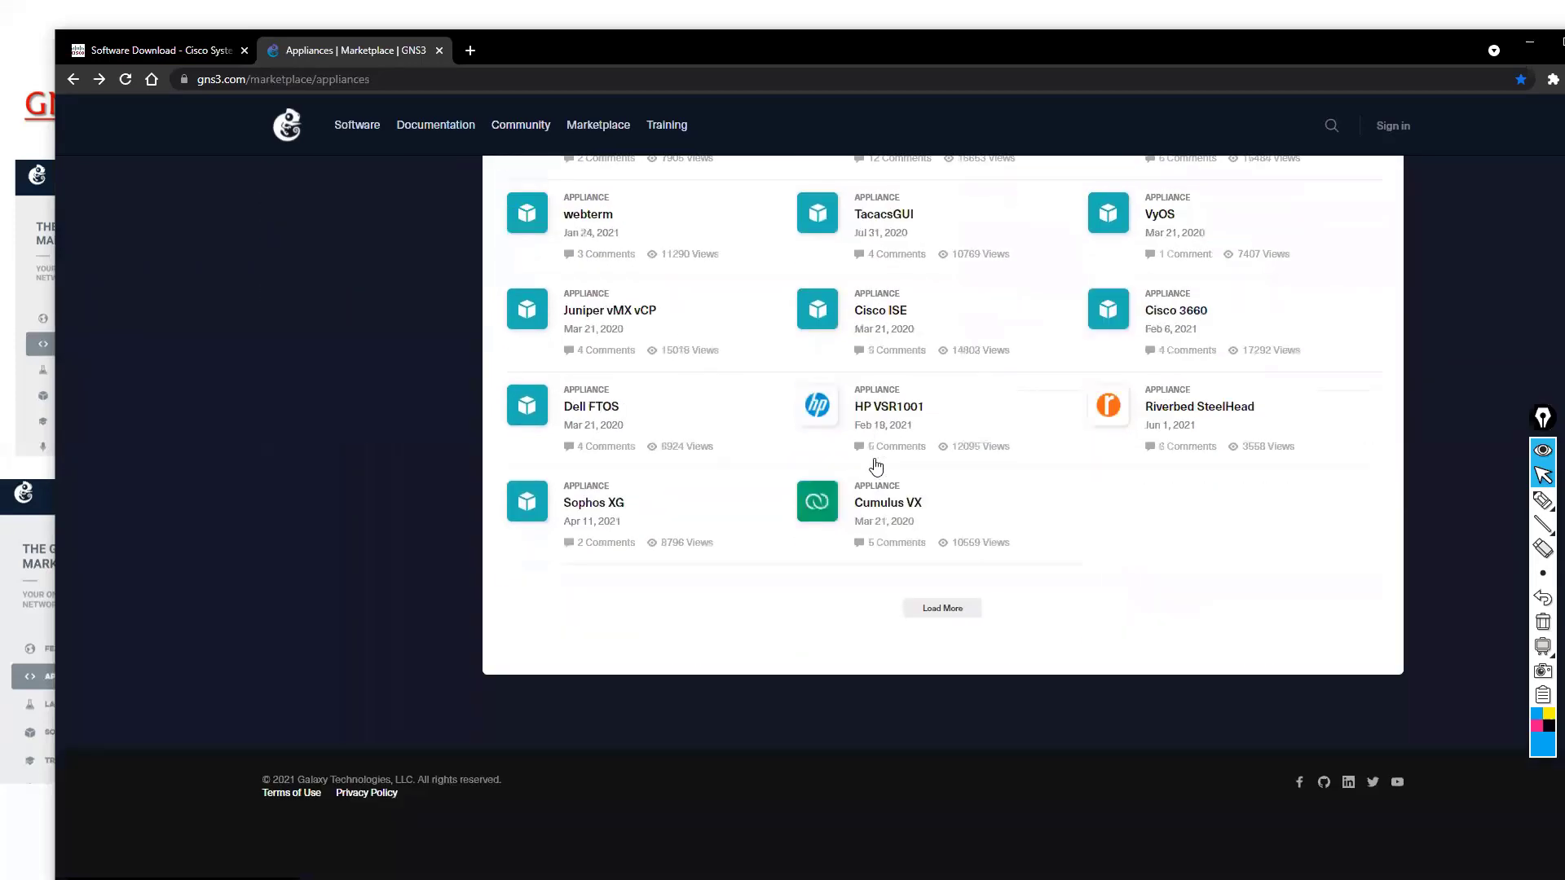
pyautogui.click(937, 616)
pyautogui.click(937, 612)
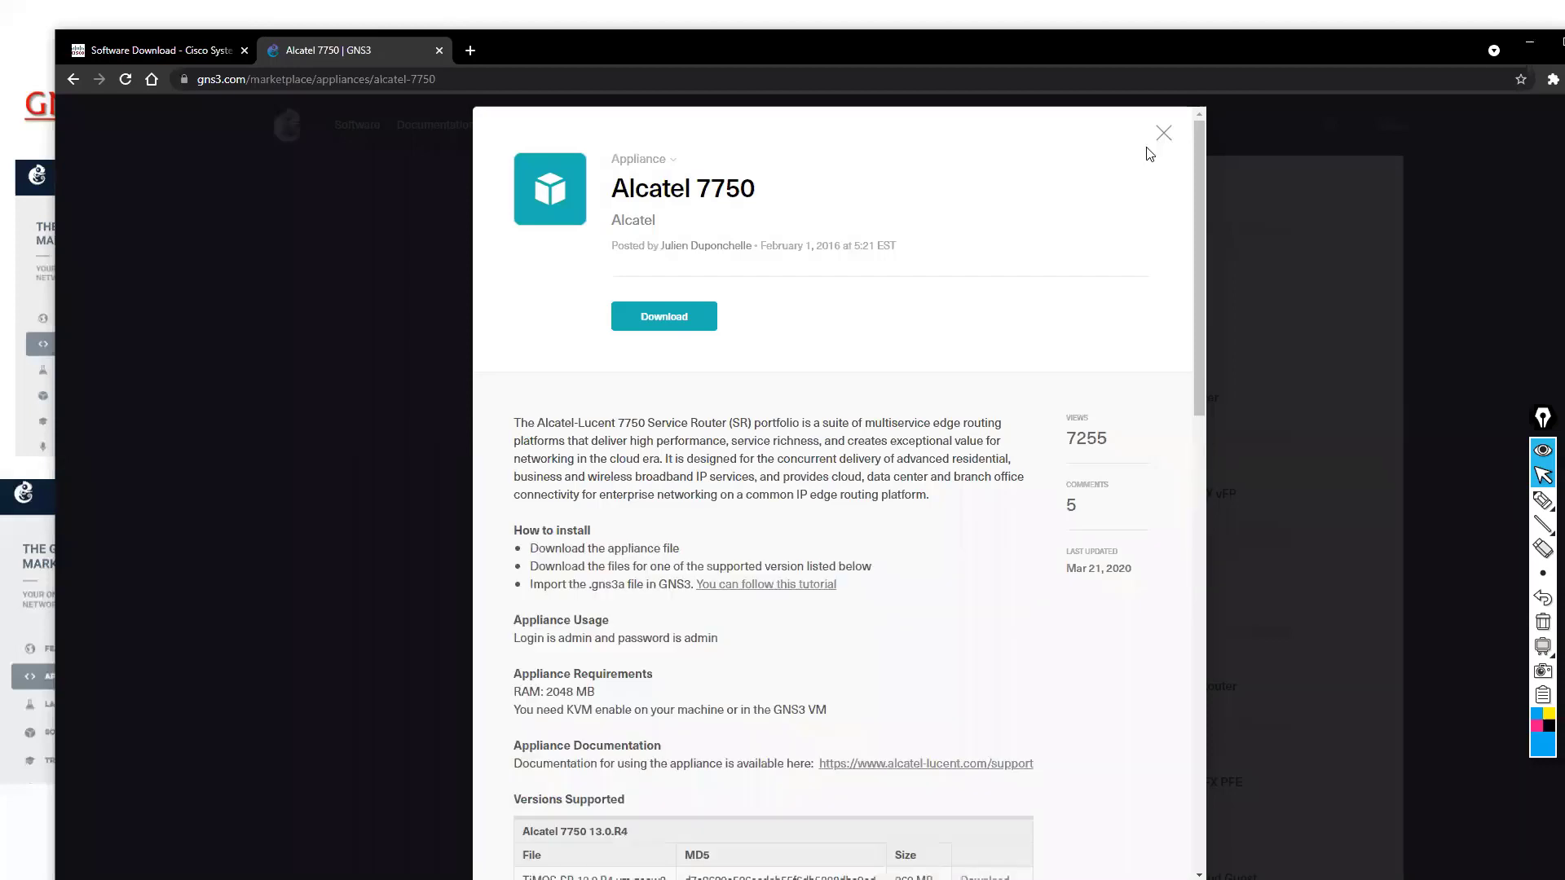
pyautogui.click(1163, 133)
# Step: Find "ftd" within the Appliances page and open the Cisco FTDv appliance
pyautogui.hotkey('ctrl', 'f')
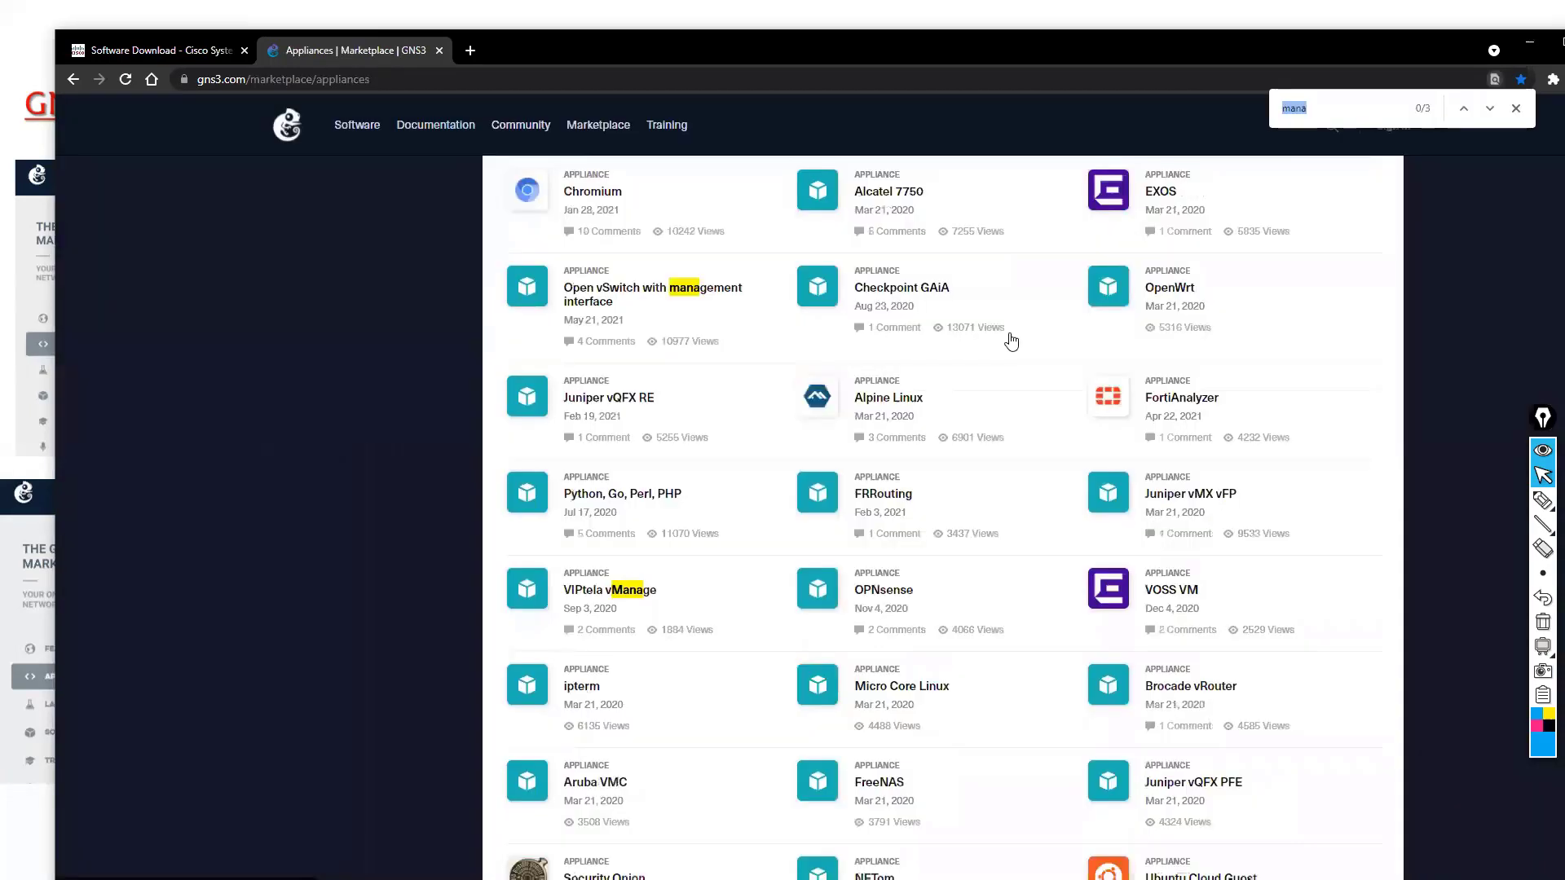
pyautogui.write('ftd')
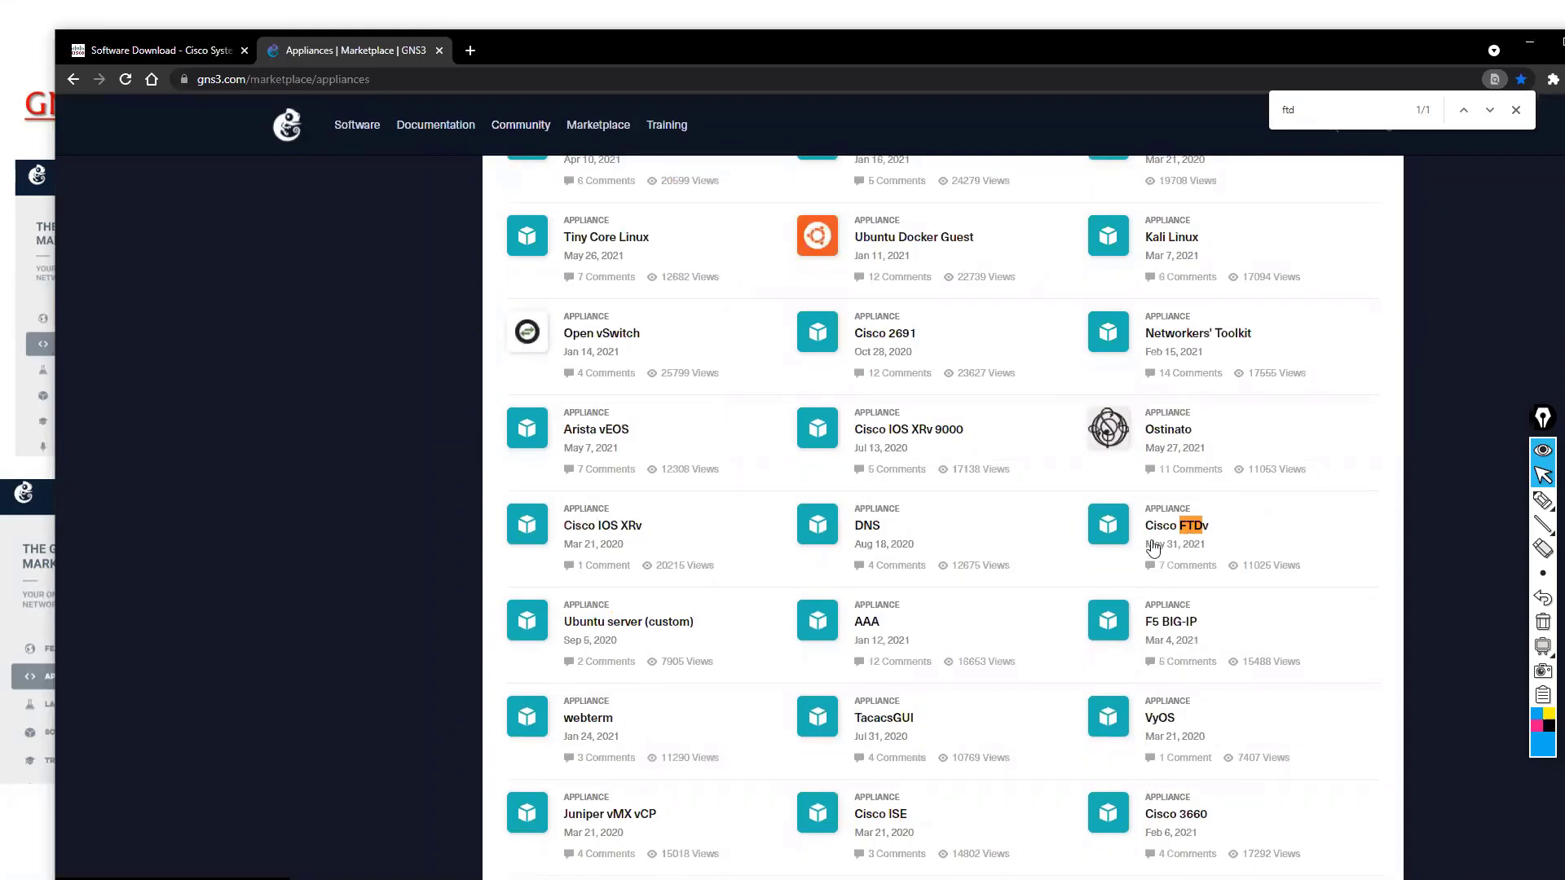
pyautogui.click(1166, 517)
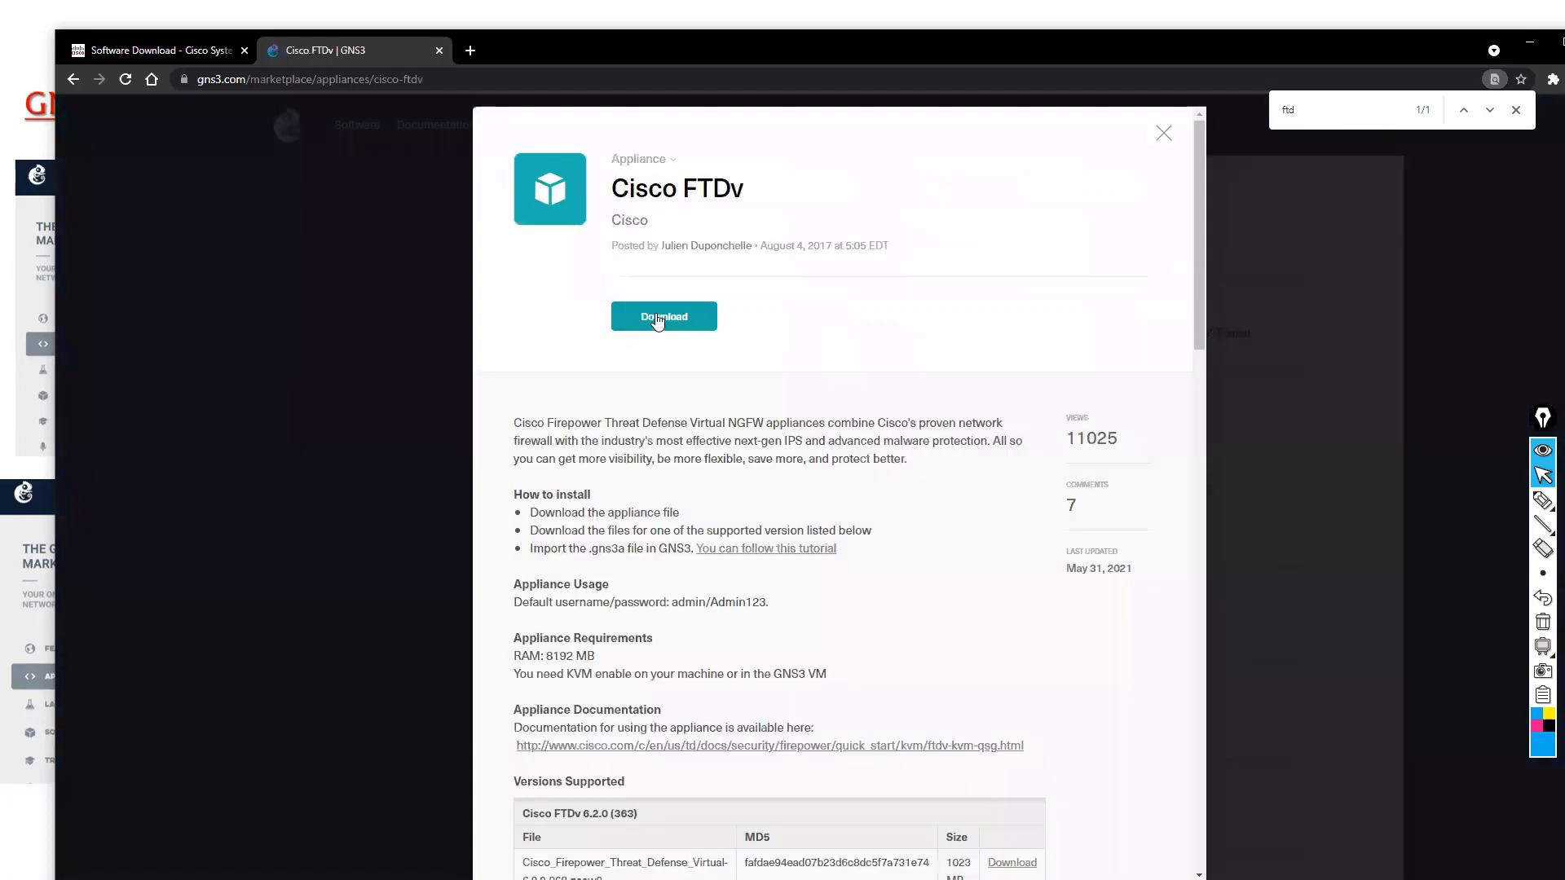
# Step: Download the cisco-ftdv appliance file to the Desktop and close the Cisco FTDv page
pyautogui.click(657, 314)
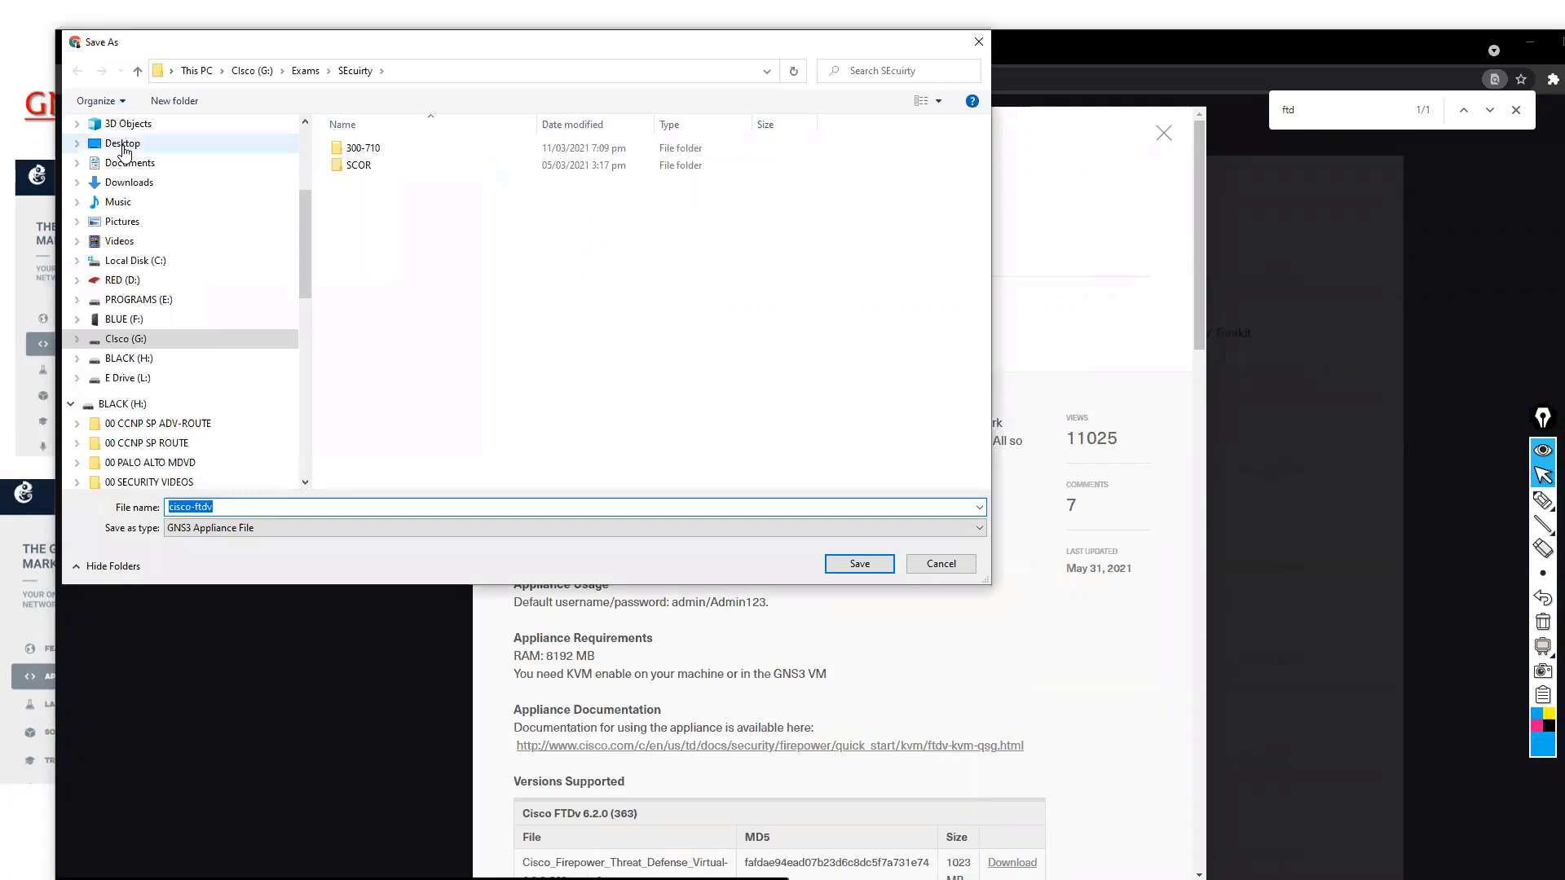
pyautogui.click(122, 144)
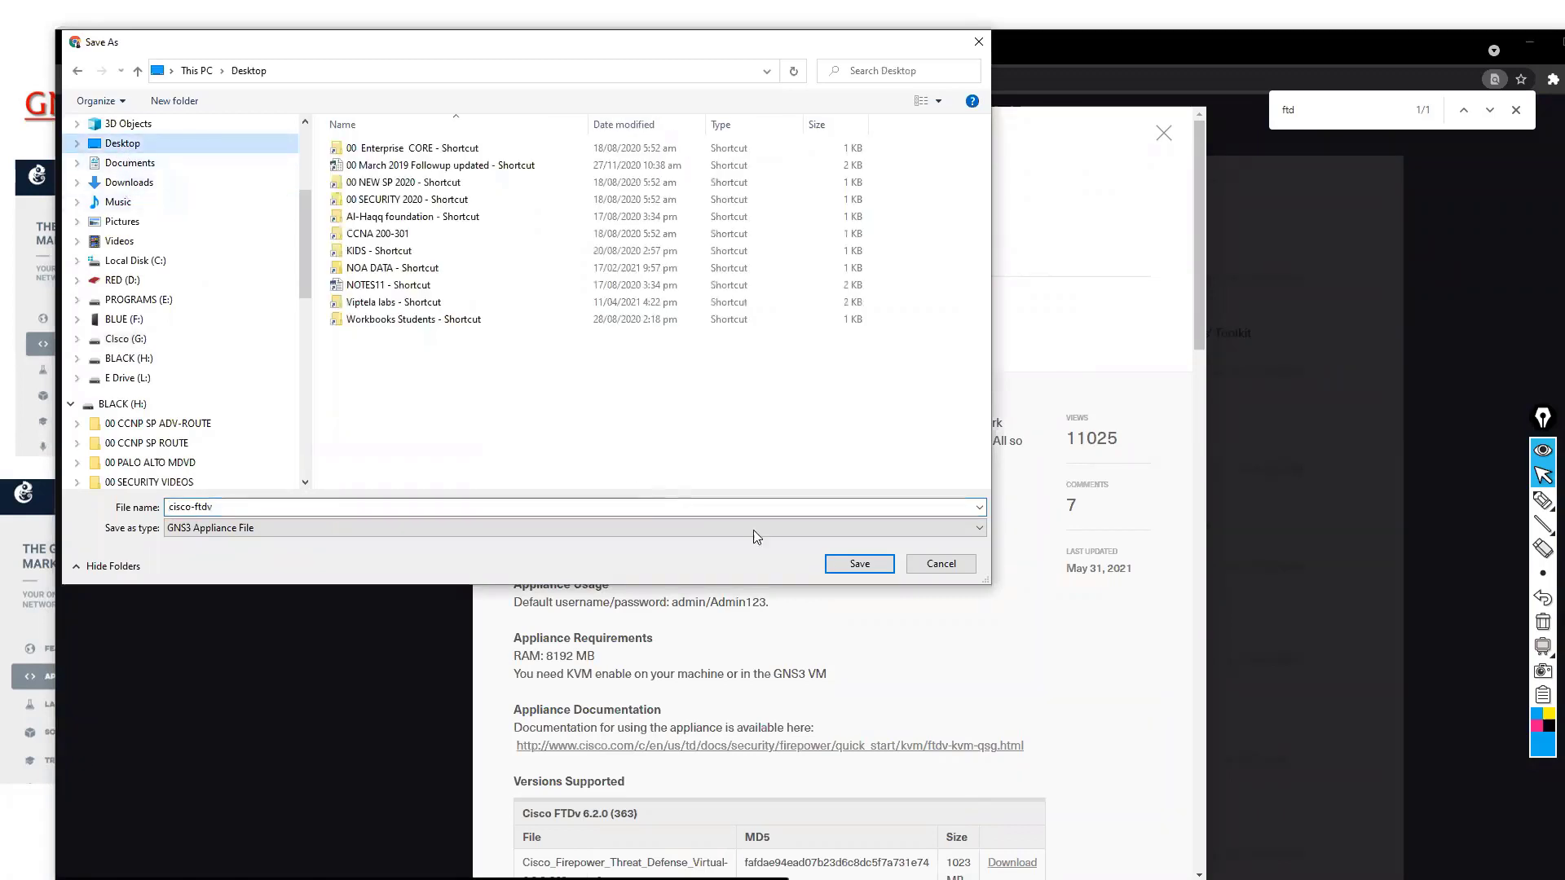
pyautogui.click(884, 564)
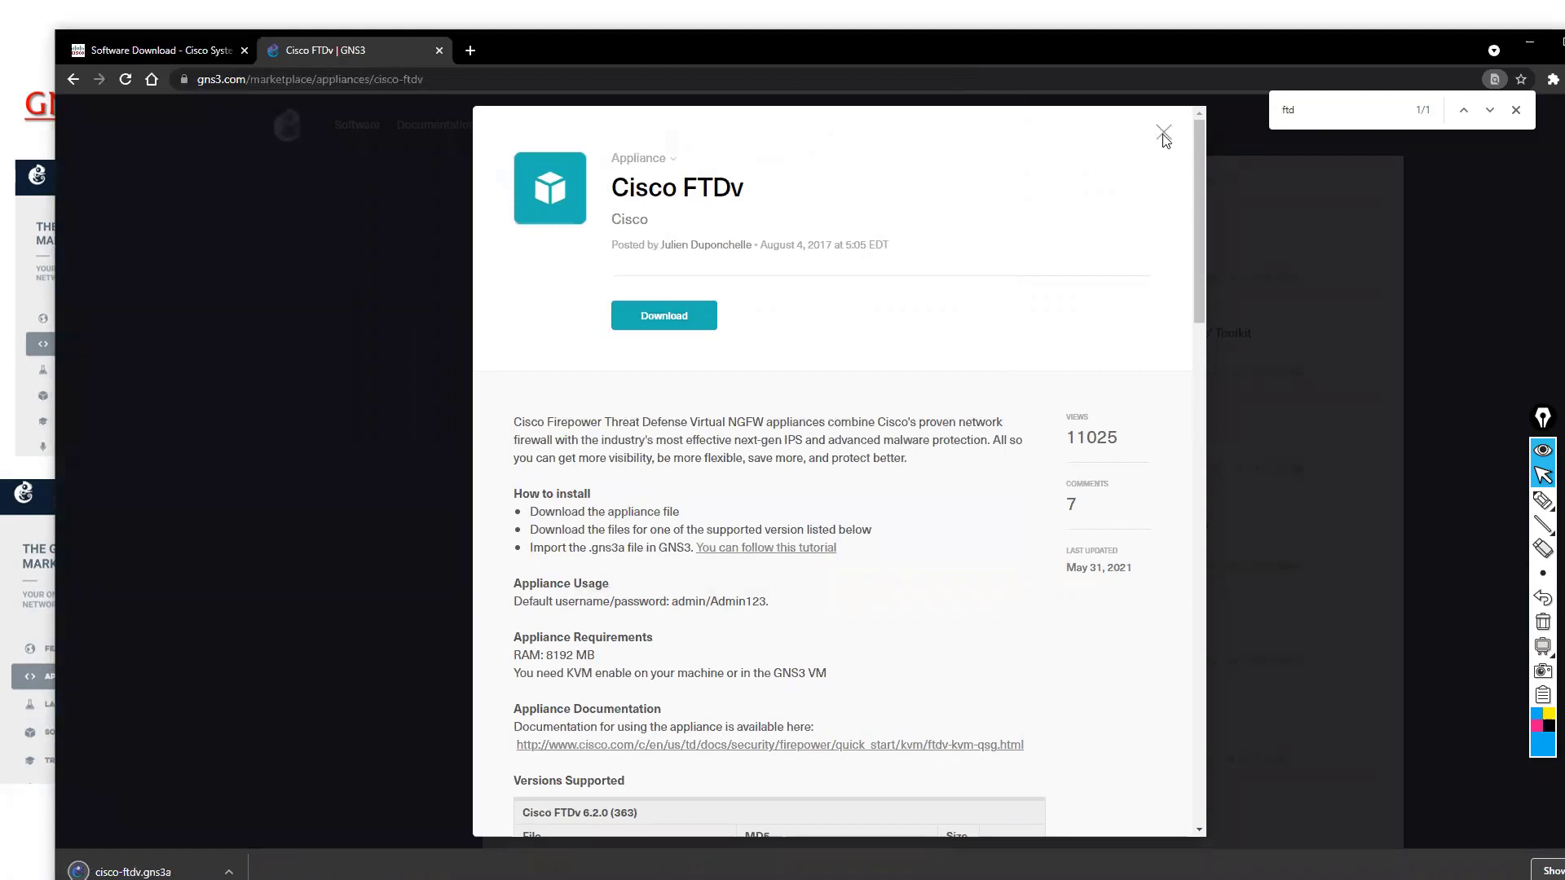
pyautogui.click(1163, 135)
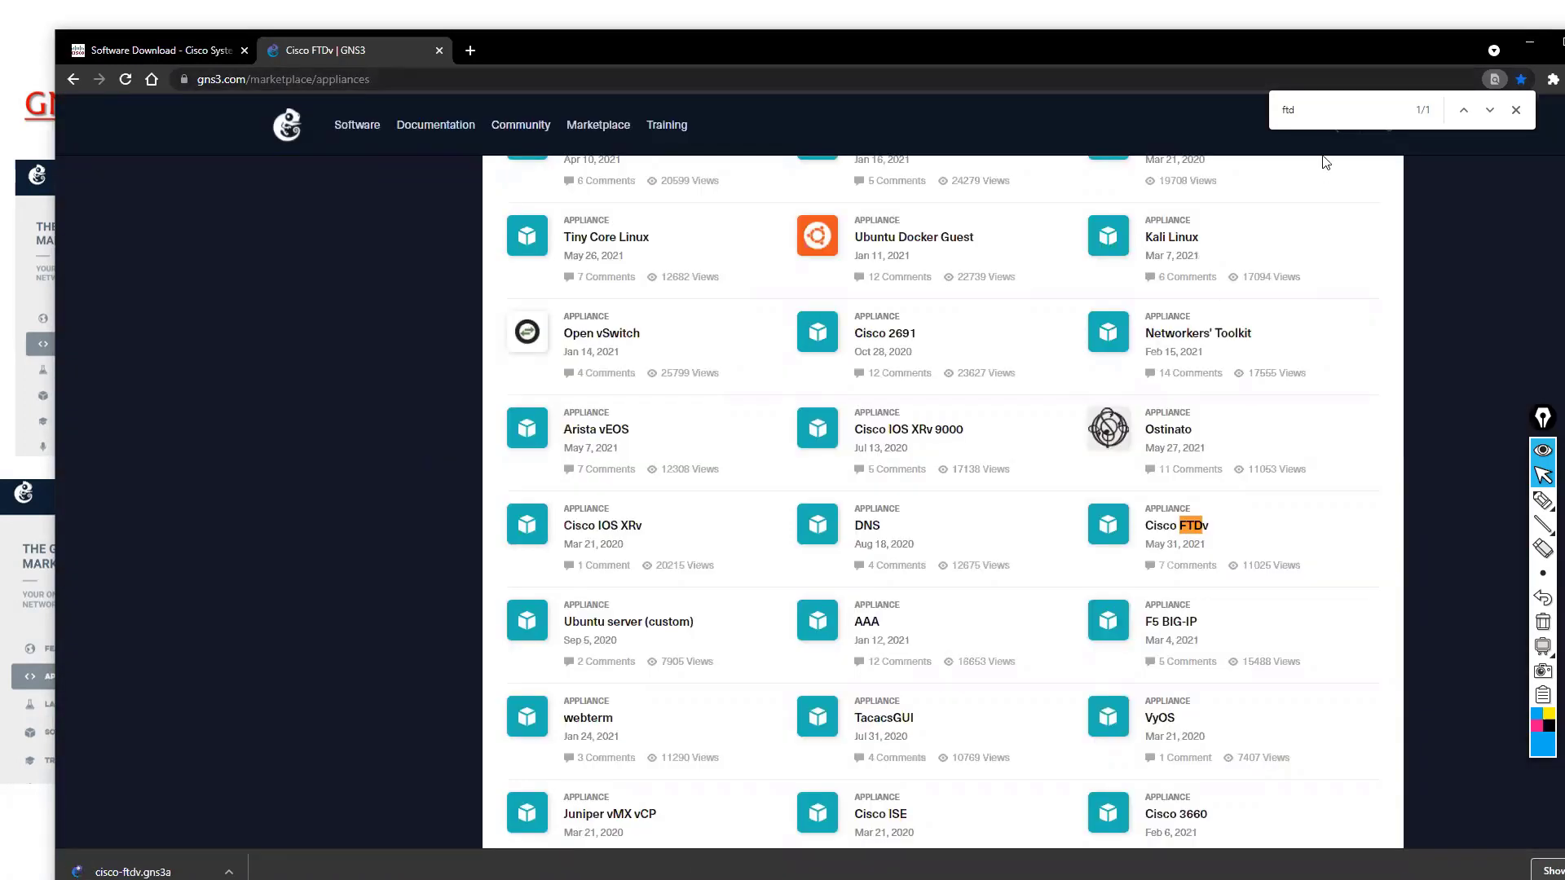
# Step: Find "fmc" within the Appliances page, open Cisco FMCv and download the cisco-fmcv appliance file to the Desktop
pyautogui.doubleClick(1304, 109)
pyautogui.write('fmc')
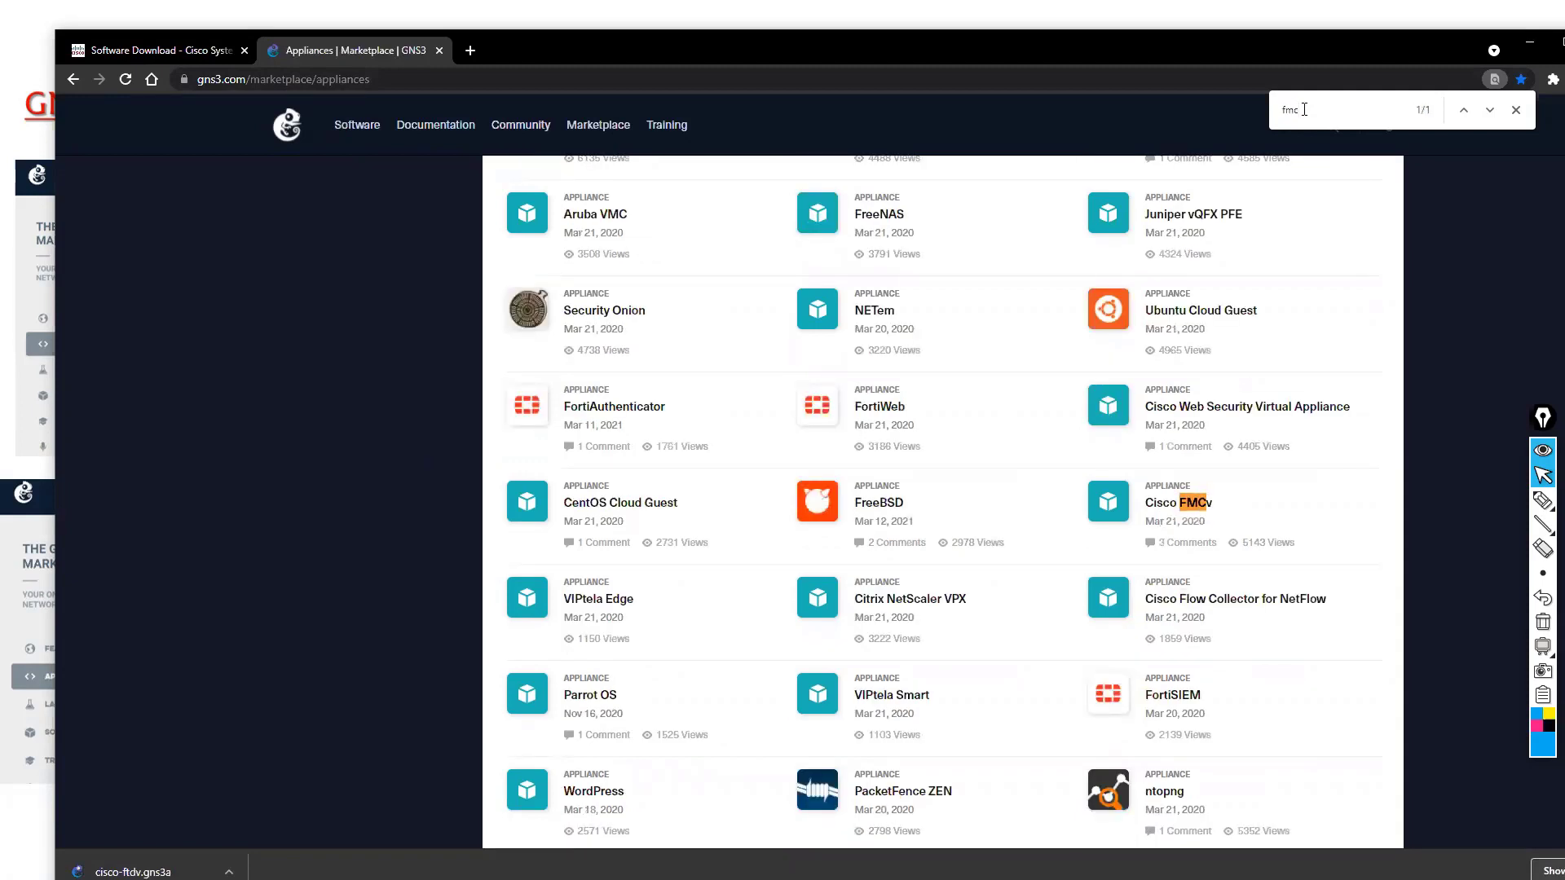
pyautogui.click(1158, 511)
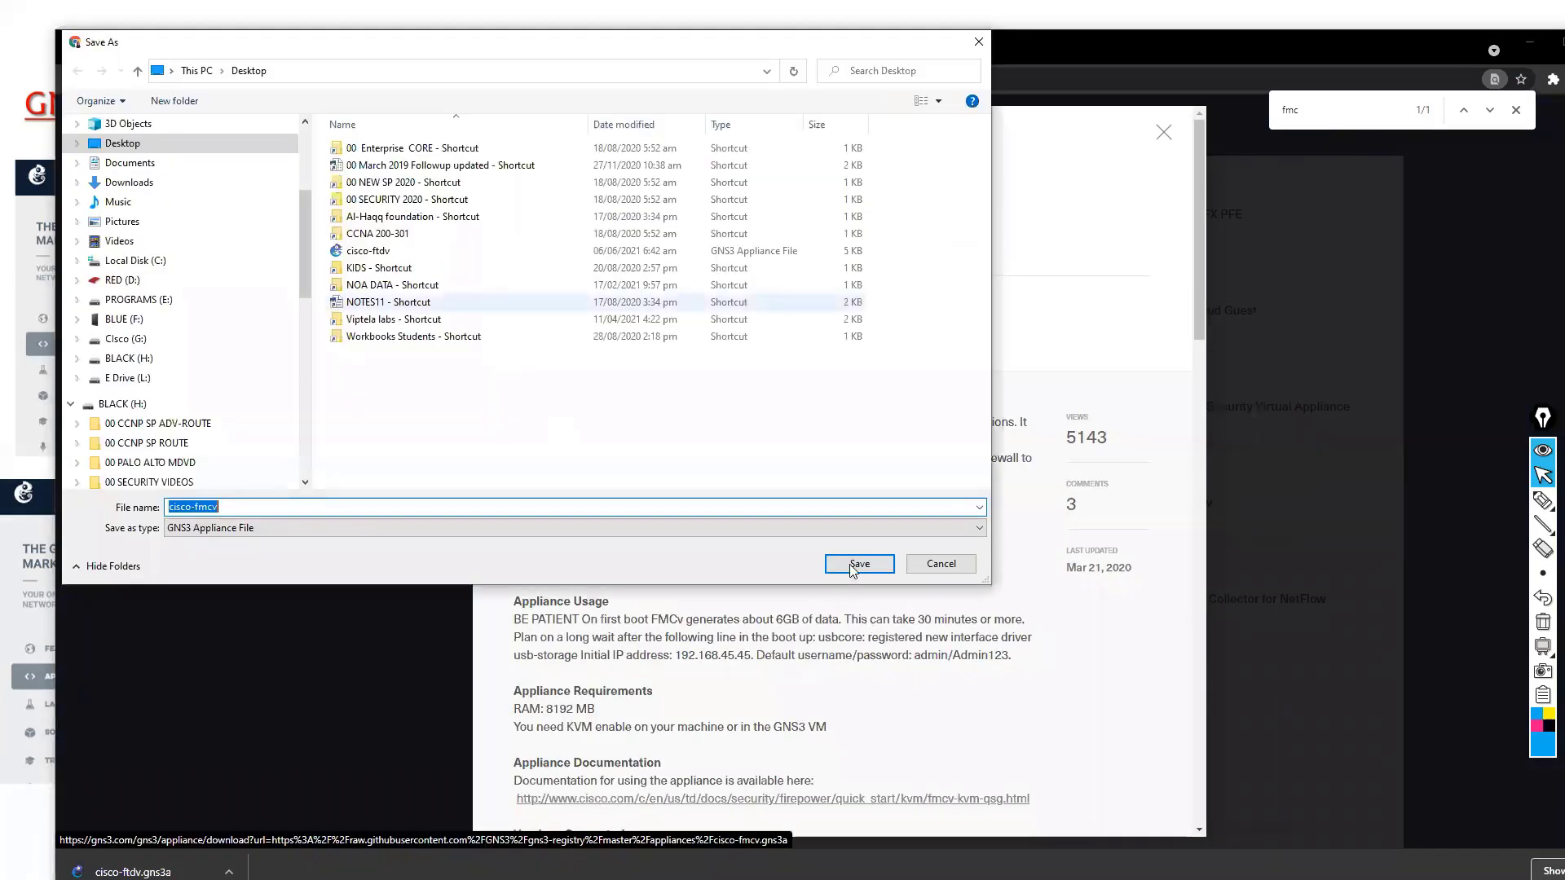
pyautogui.click(859, 564)
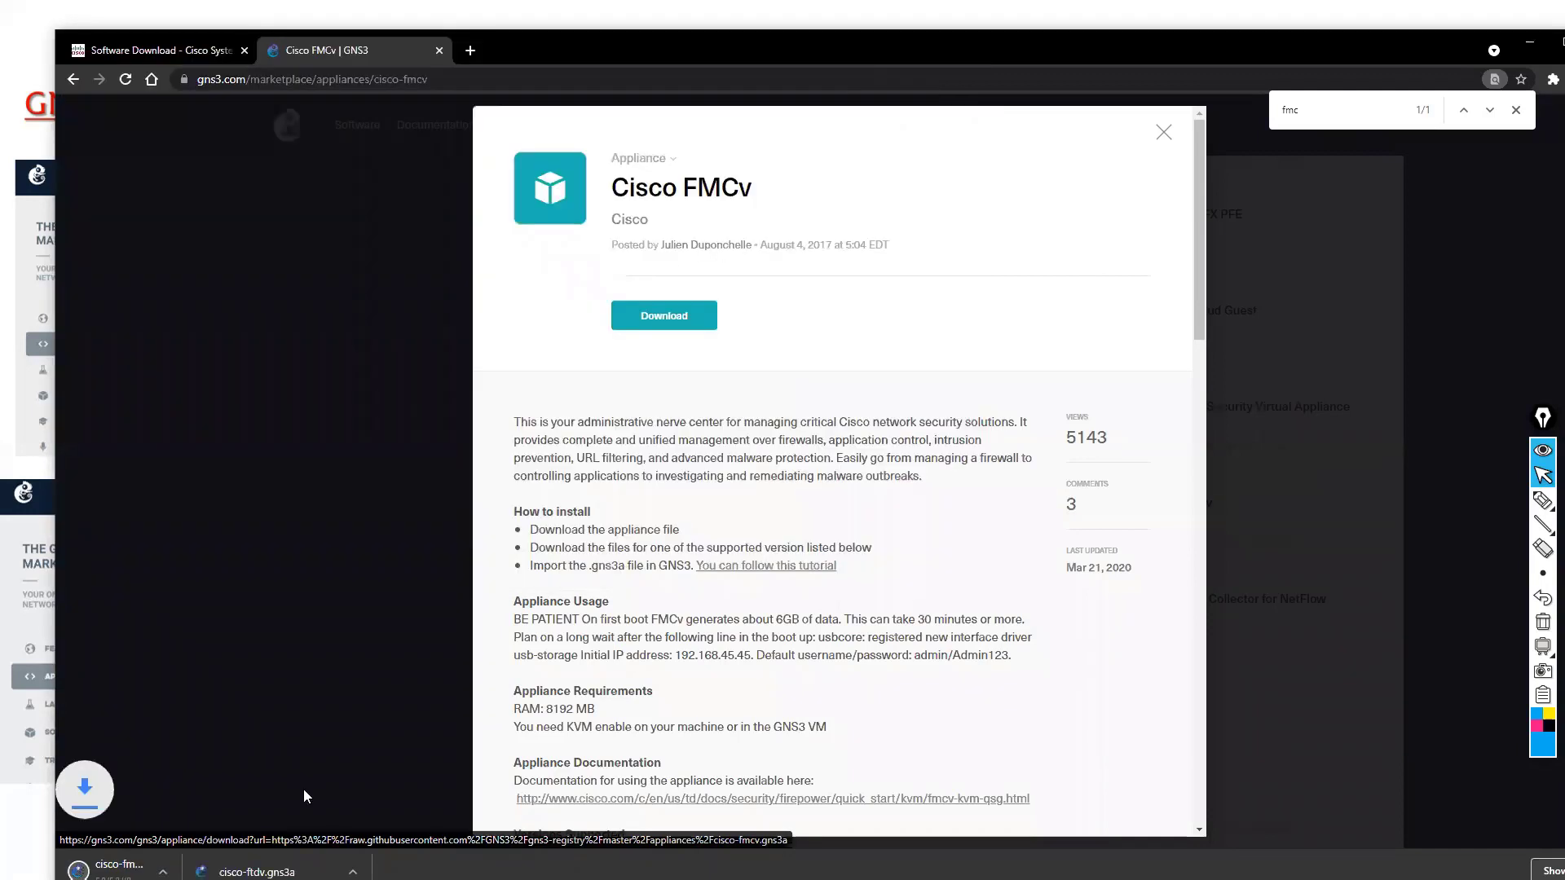
# Step: Leave the browser and switch to the GNS3 application window
pyautogui.click(1529, 43)
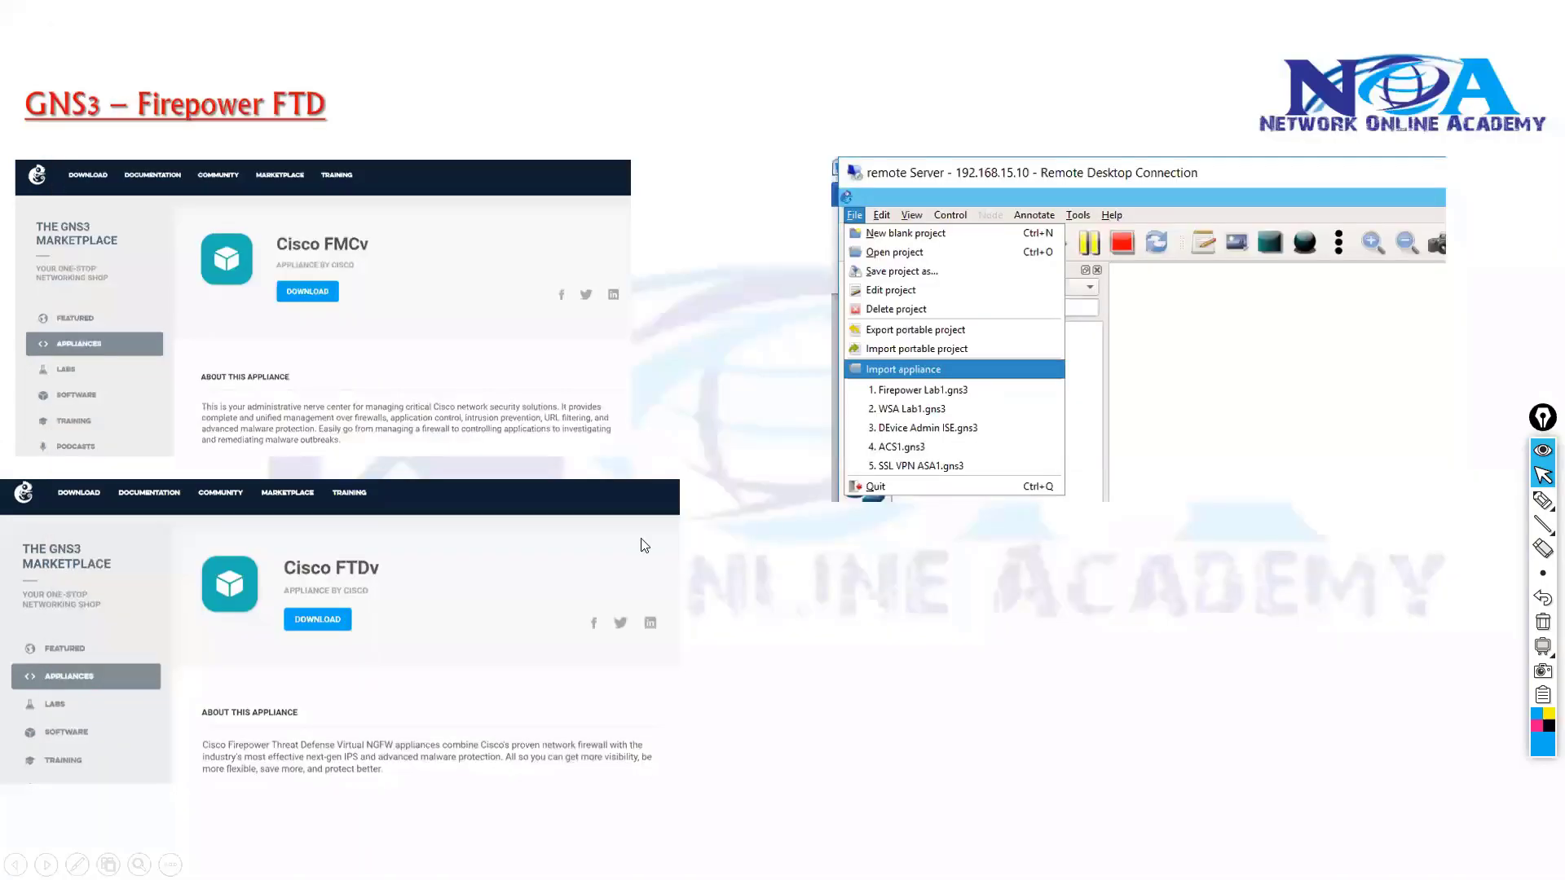
pyautogui.hotkey('alt', 'Tab')
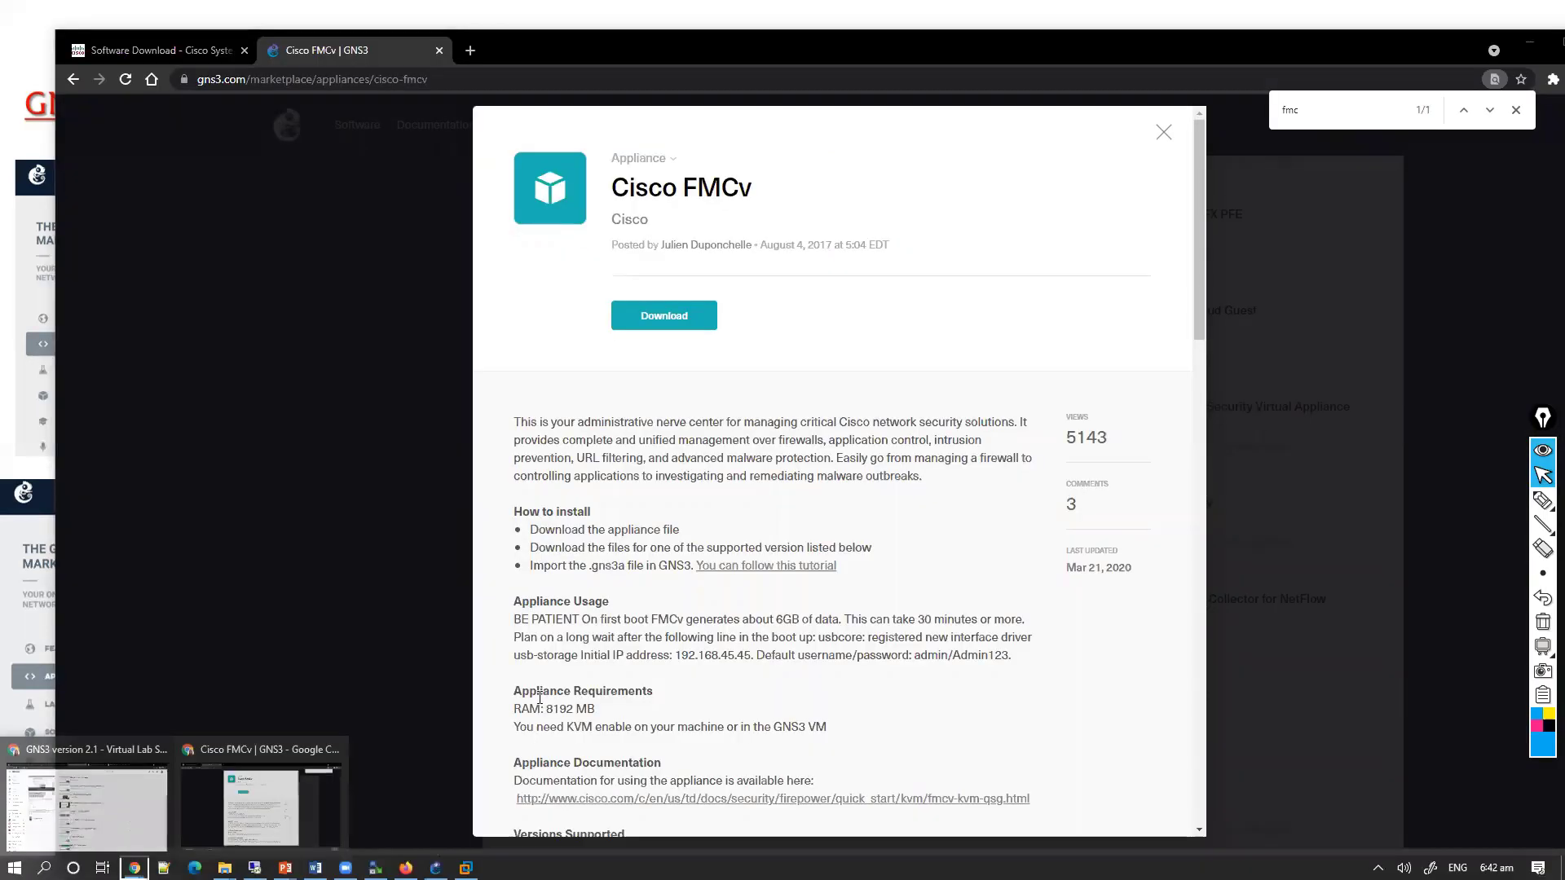
pyautogui.click(435, 868)
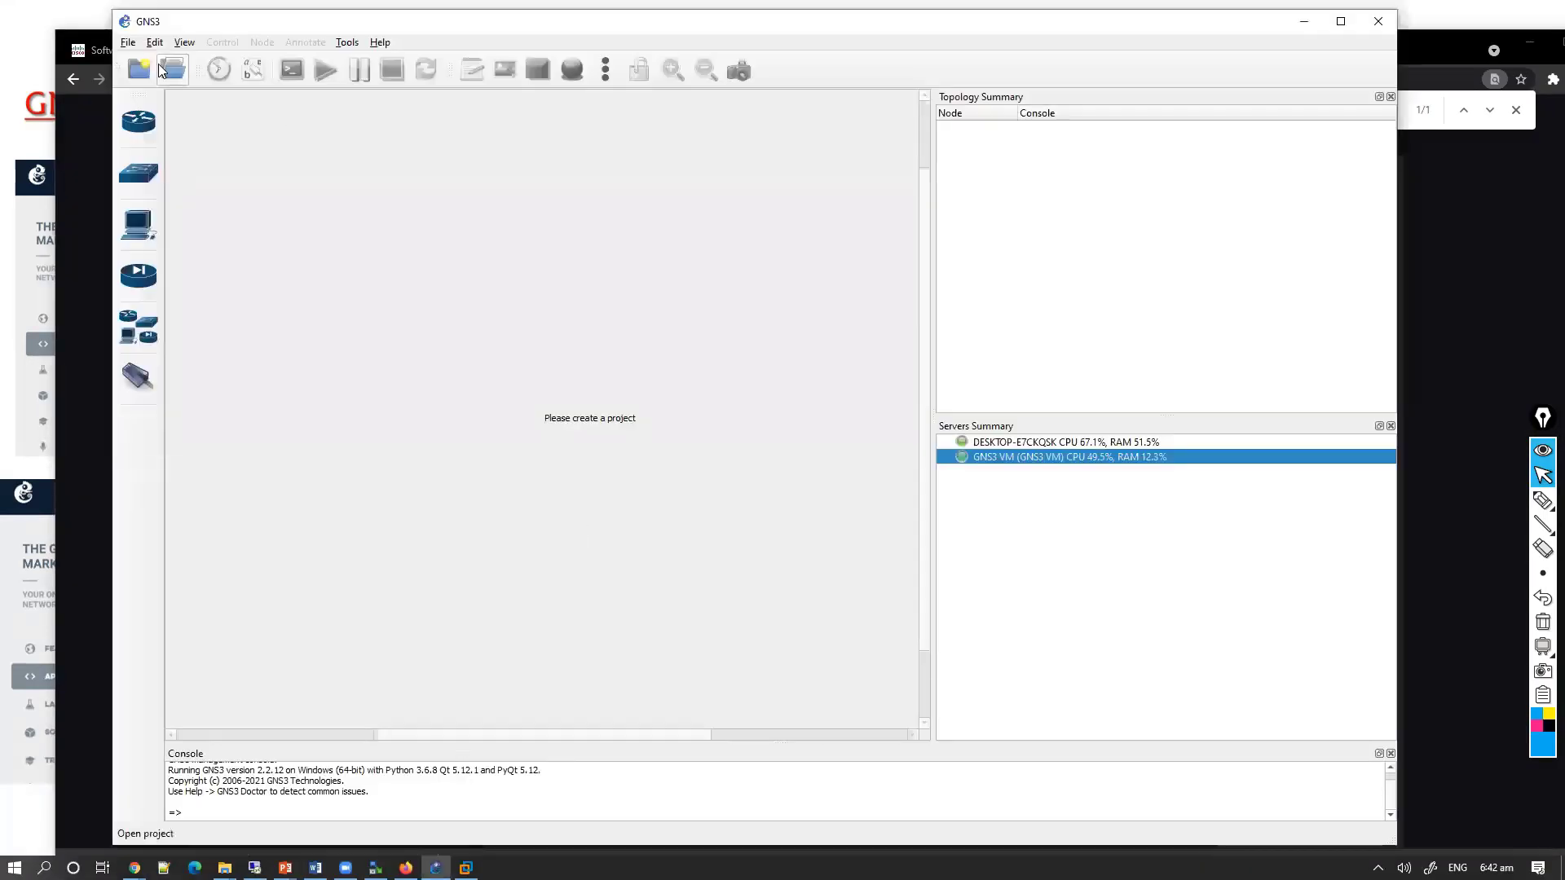
pyautogui.click(128, 43)
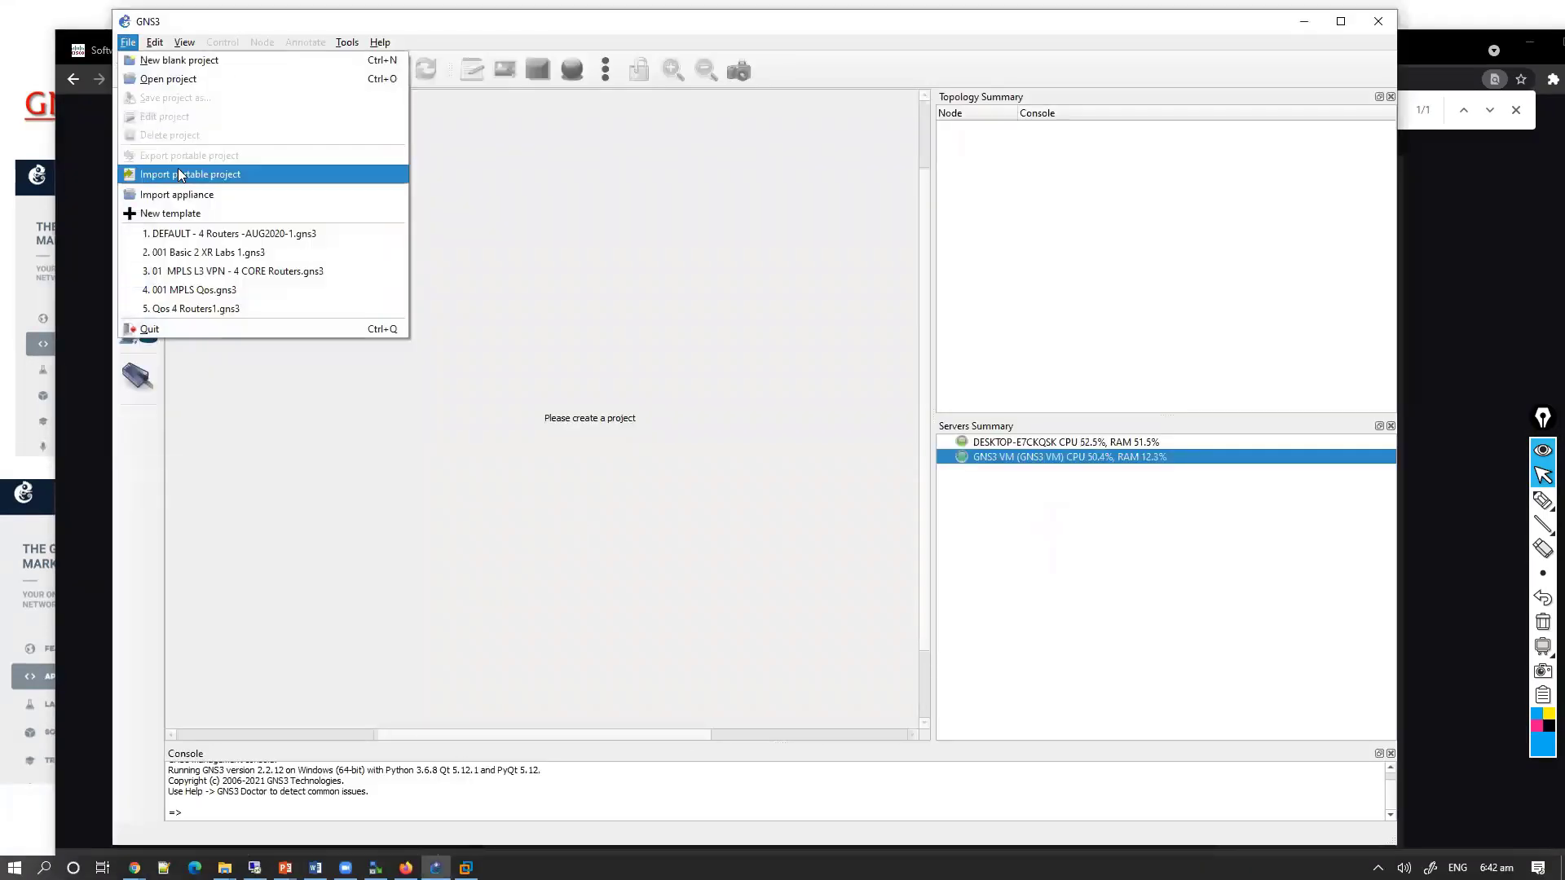
pyautogui.click(179, 174)
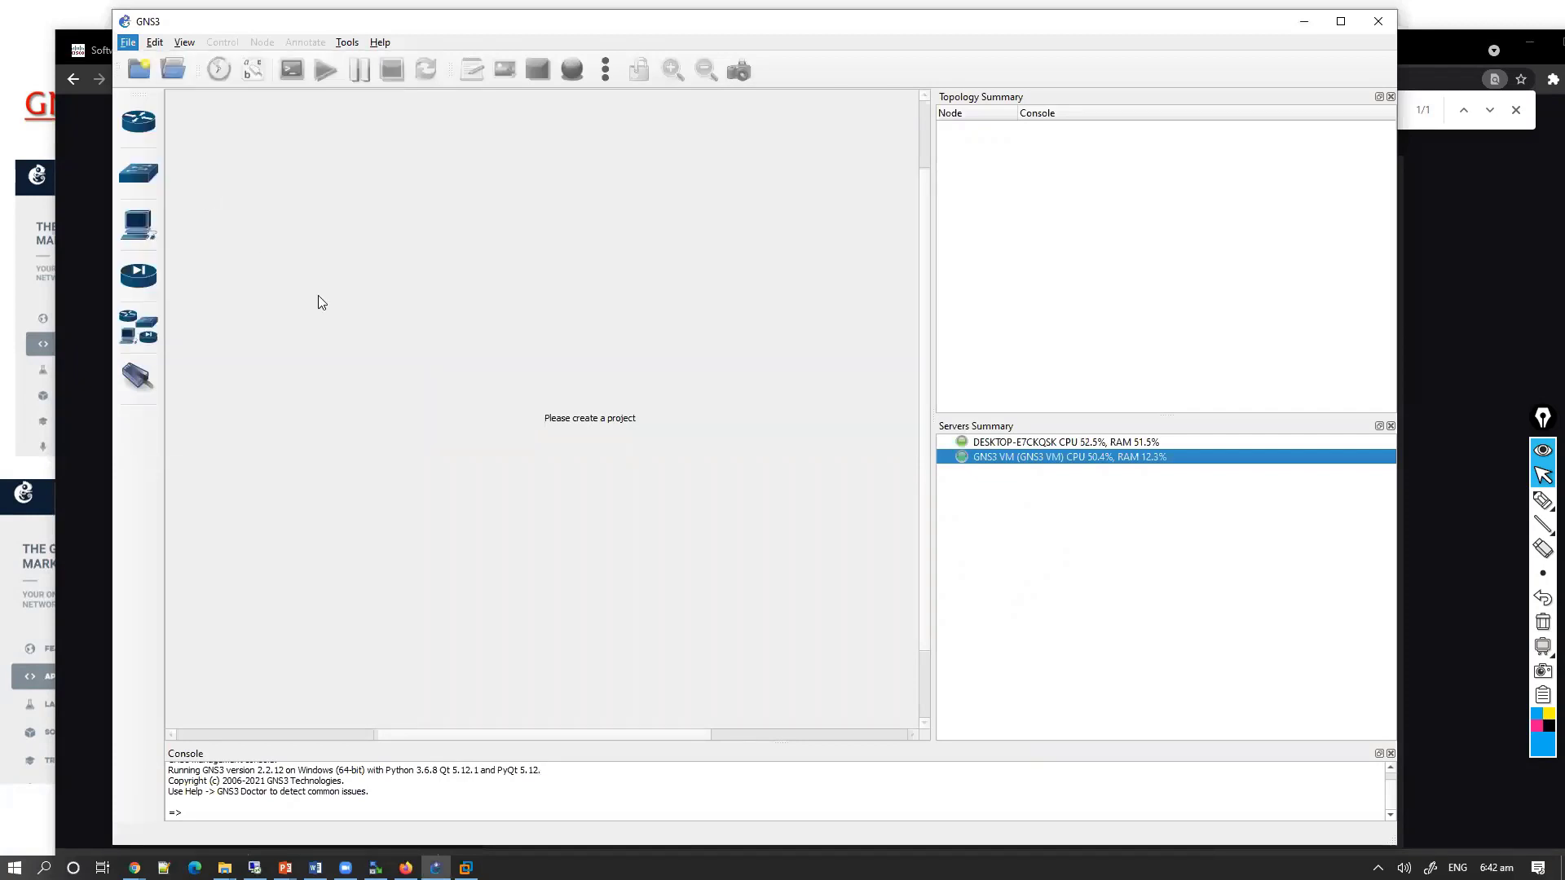
pyautogui.click(834, 448)
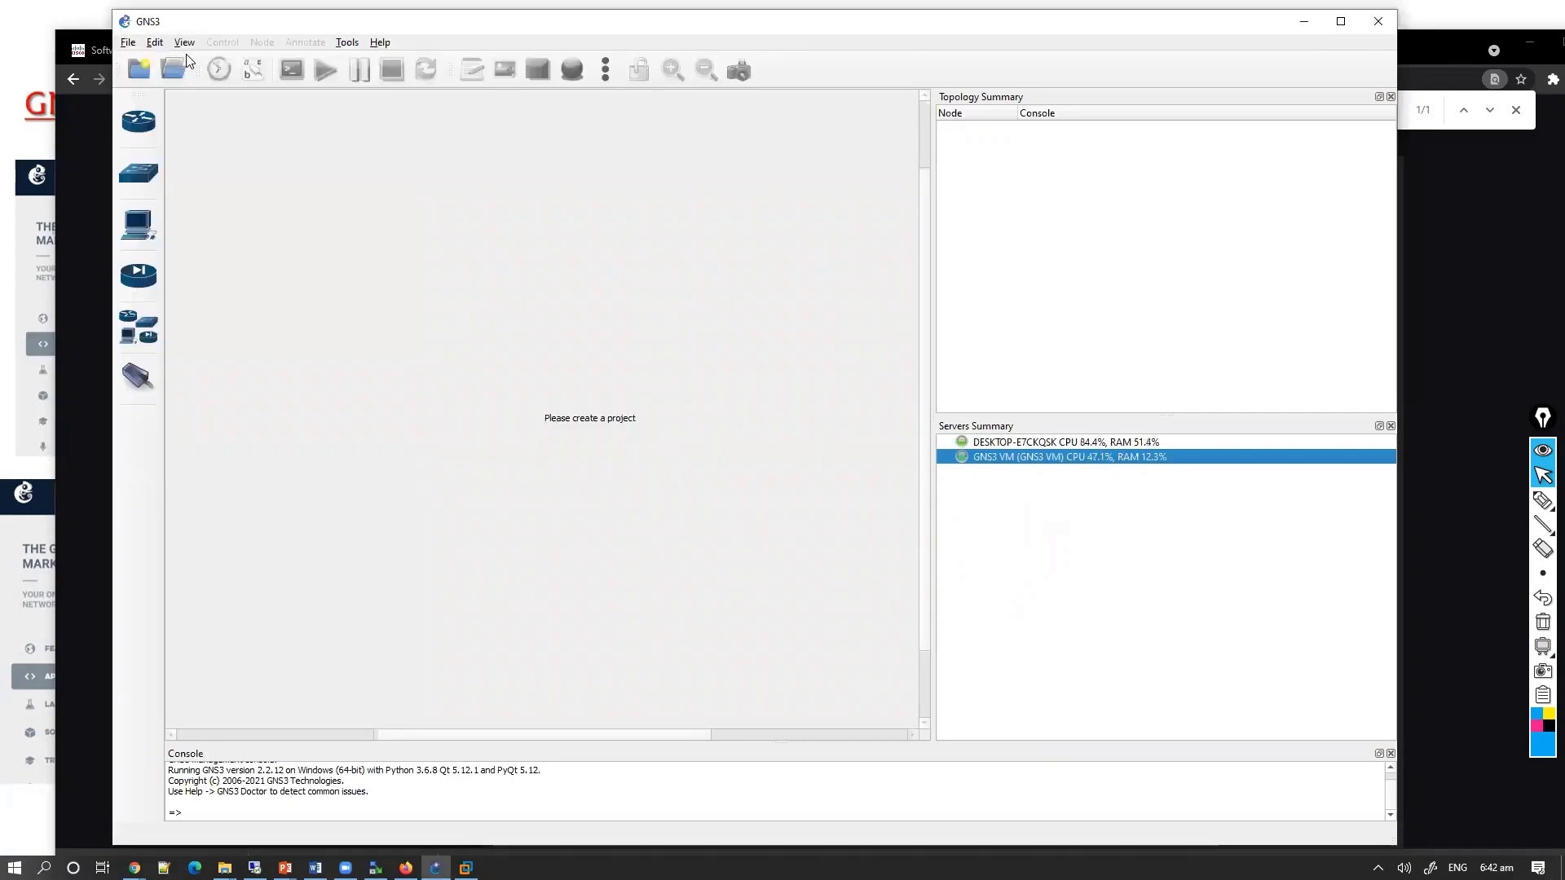
# Step: Import the cisco-ftdv appliance file from the Desktop to start the Cisco FTDv installation
pyautogui.click(129, 44)
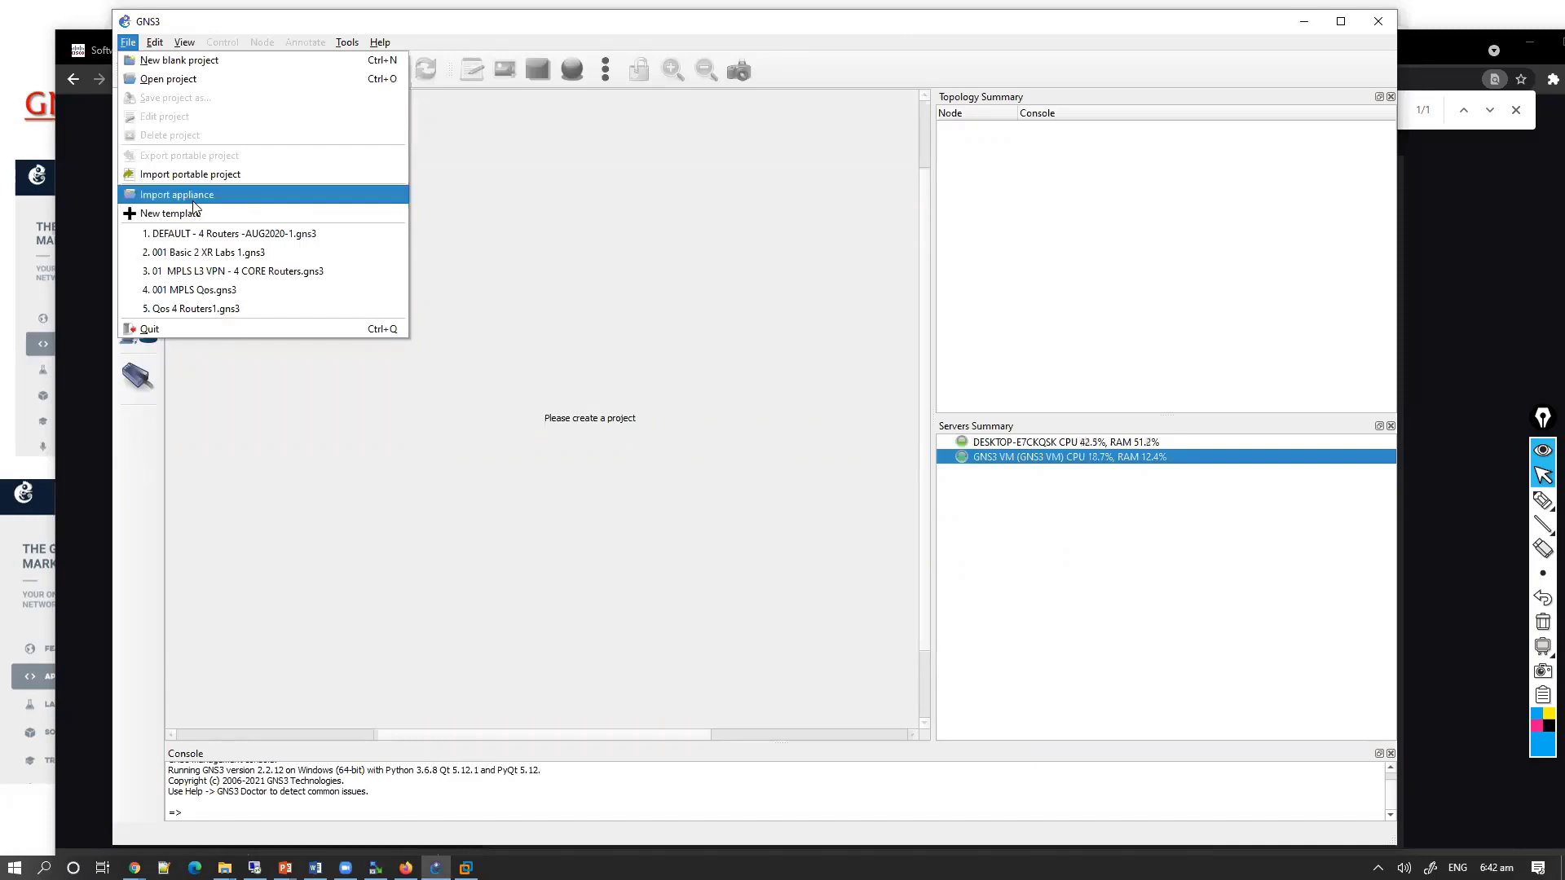
pyautogui.click(194, 203)
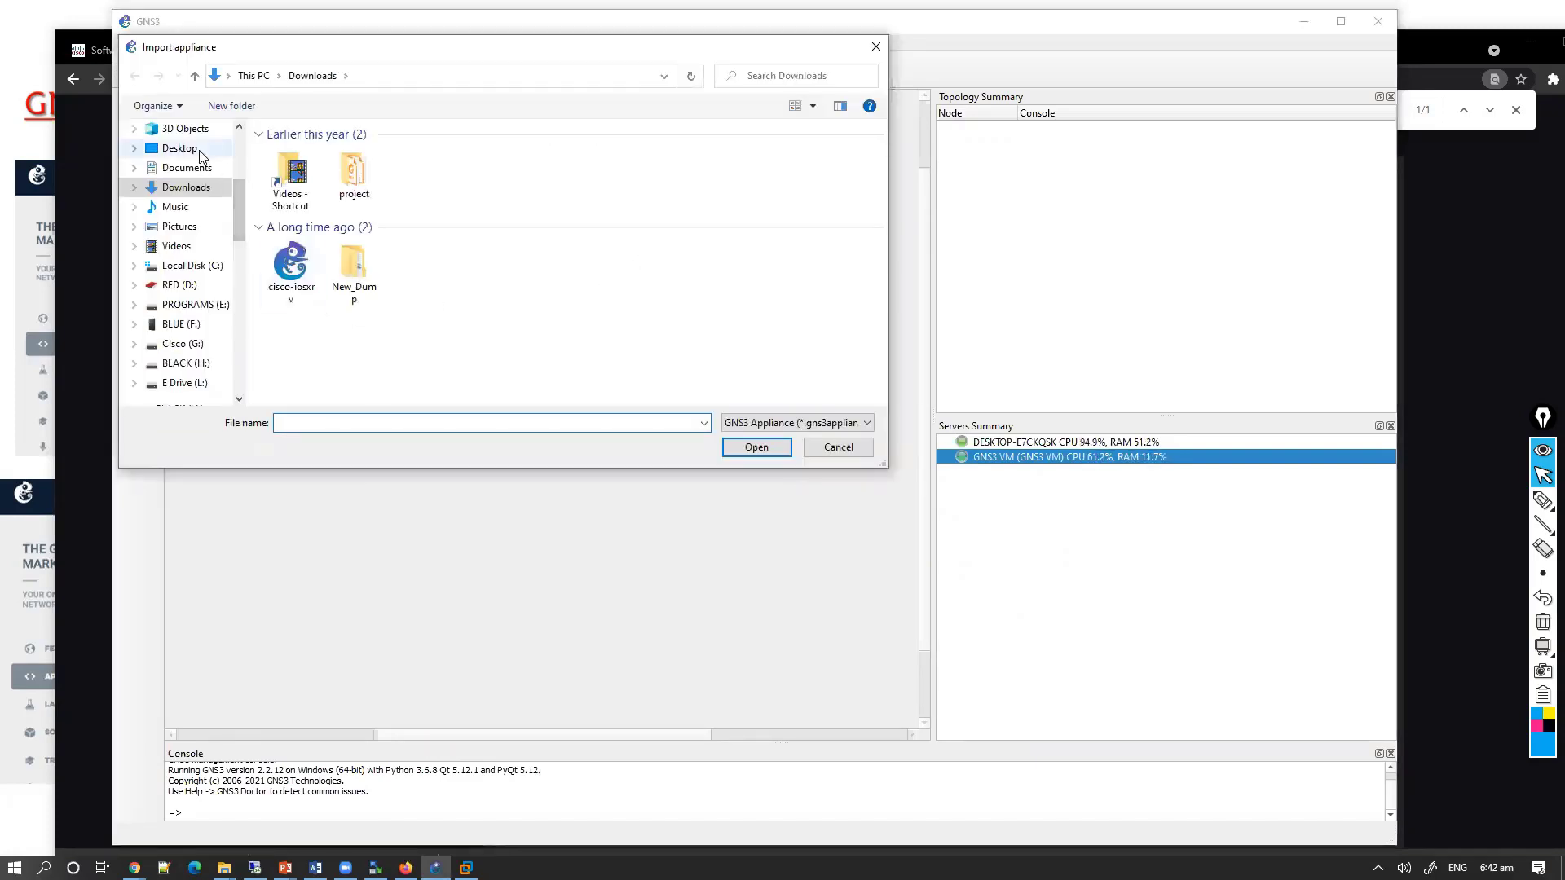
pyautogui.click(177, 148)
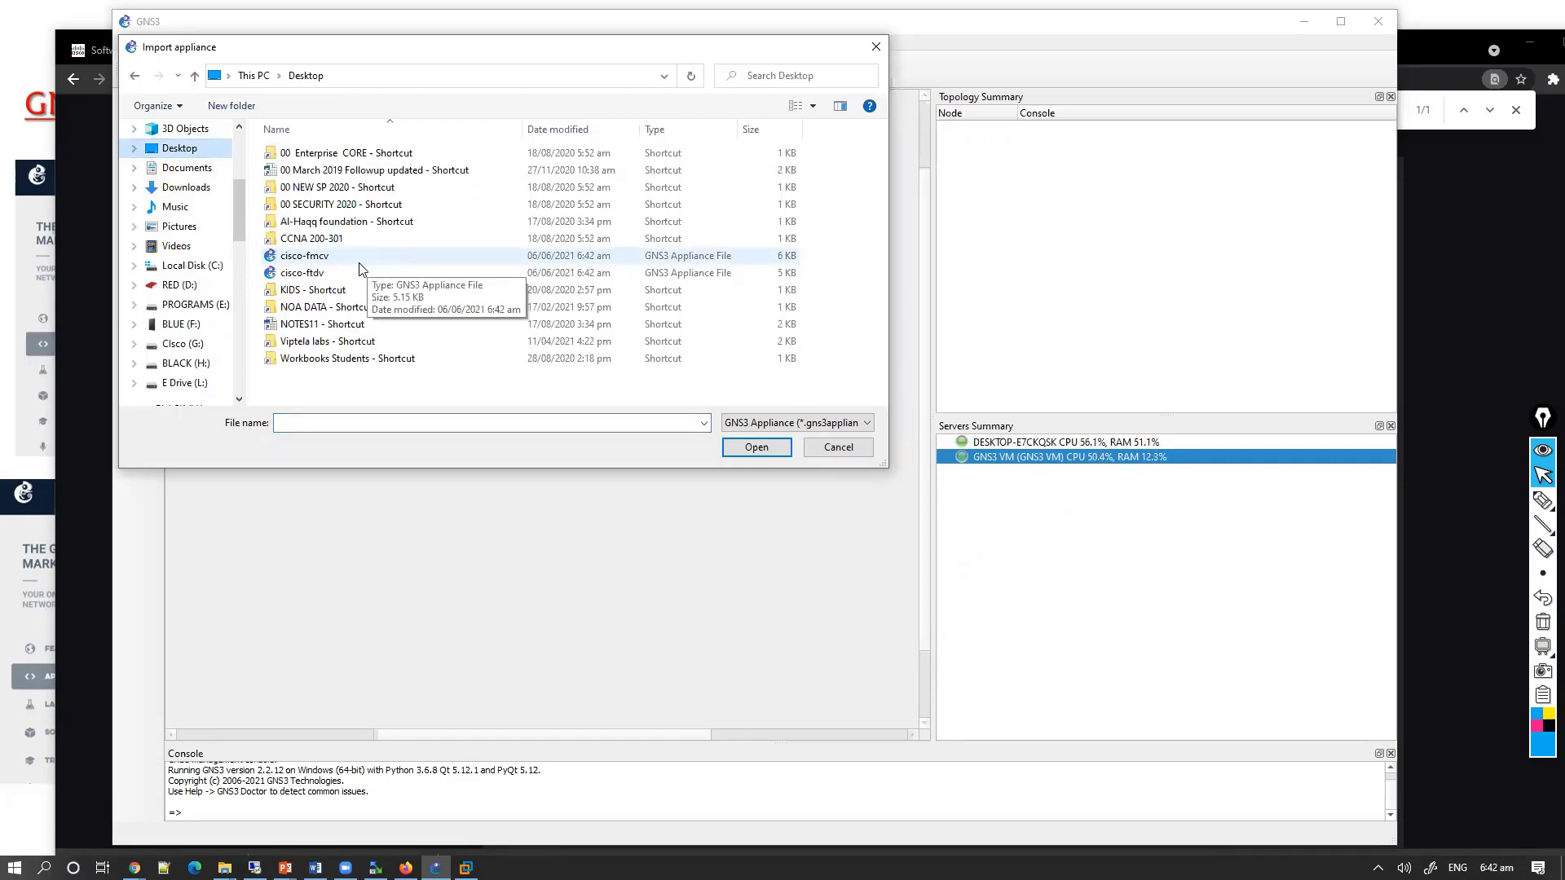
pyautogui.doubleClick(318, 275)
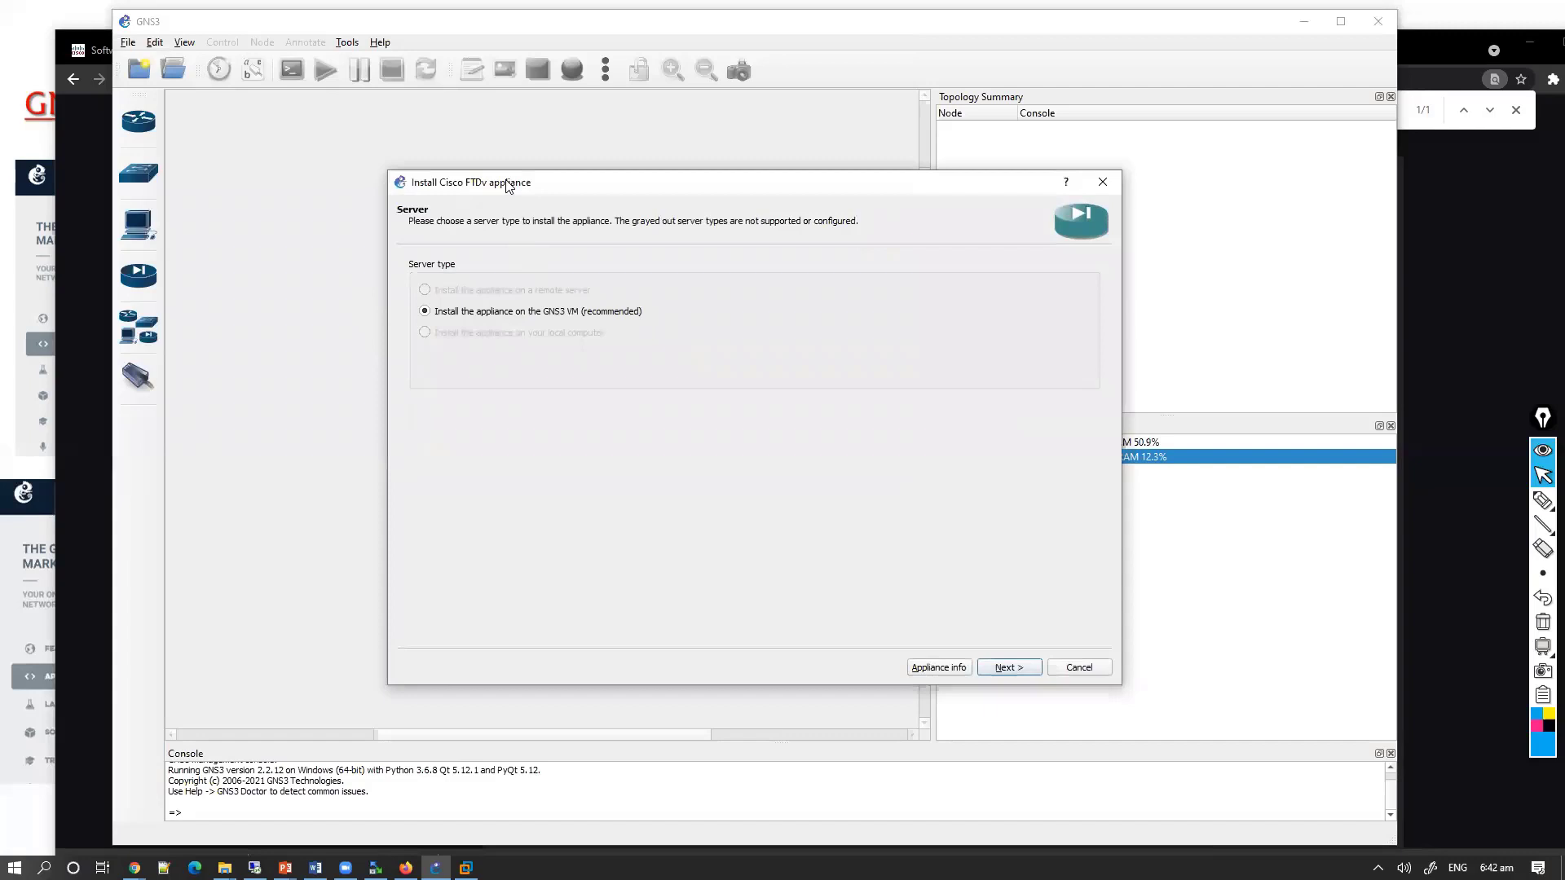
# Step: Choose the GNS3 VM as the FTDv install server, keep the default Qemu settings and proceed to the required files
pyautogui.moveTo(507, 186); pyautogui.dragTo(380, 126)
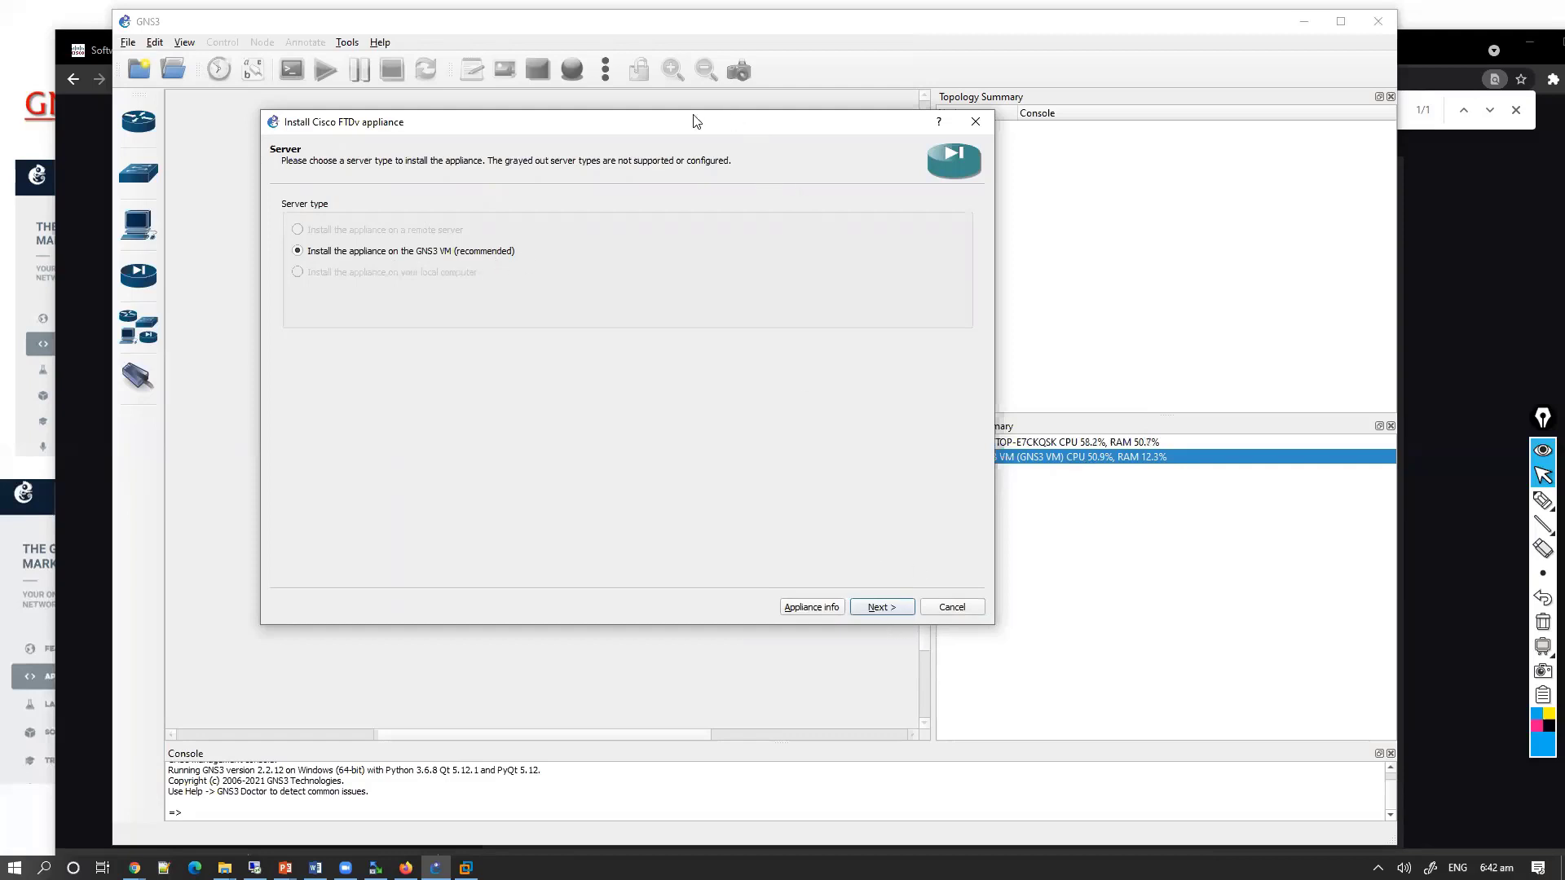
pyautogui.moveTo(693, 114); pyautogui.dragTo(626, 83)
pyautogui.click(810, 575)
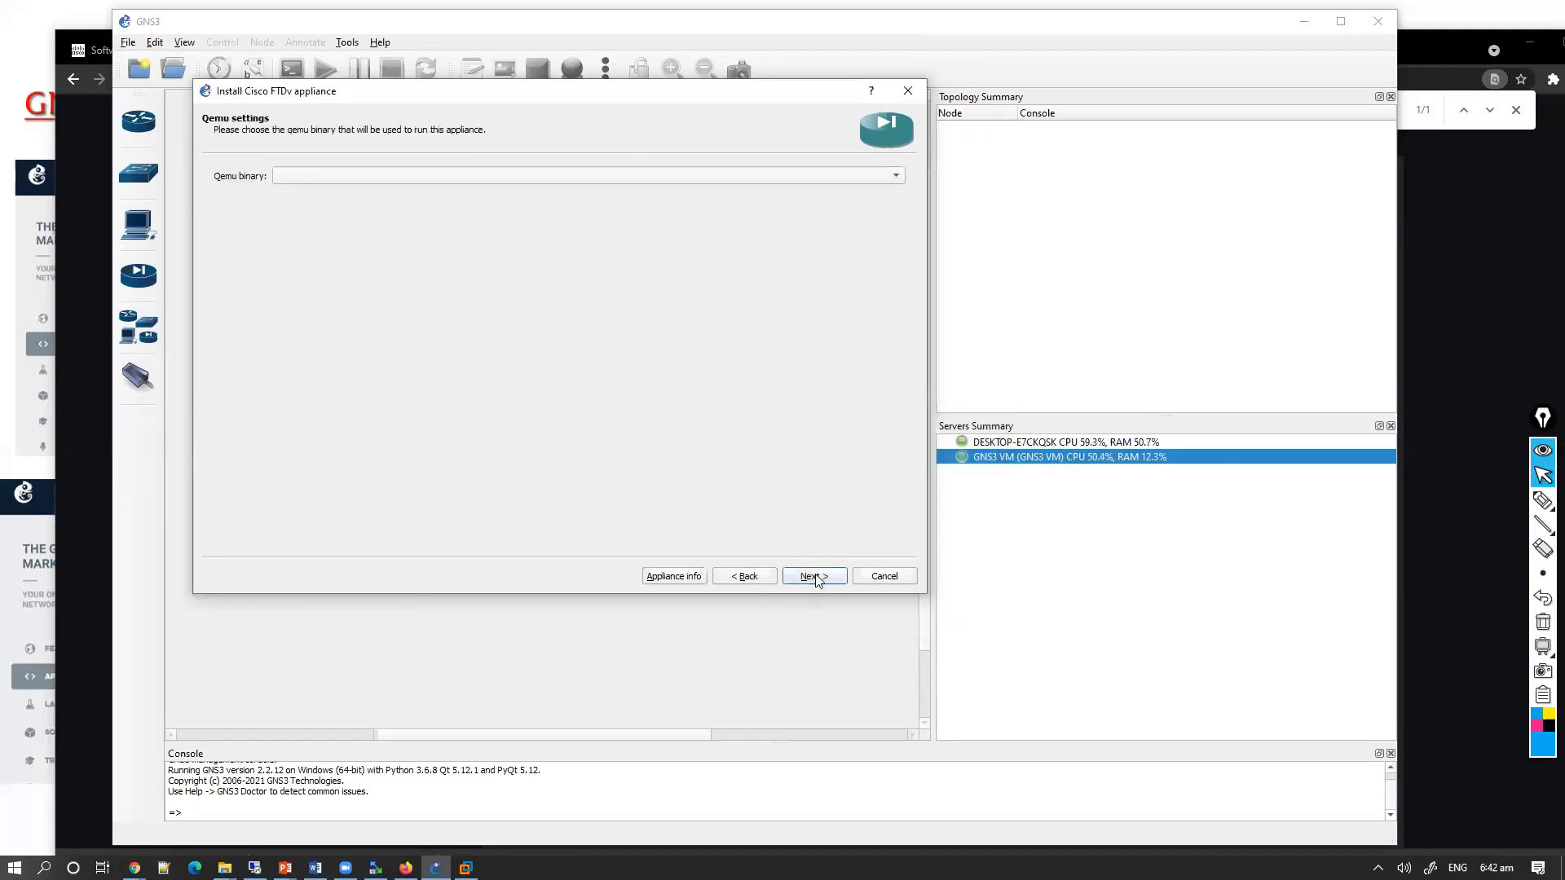
pyautogui.click(802, 577)
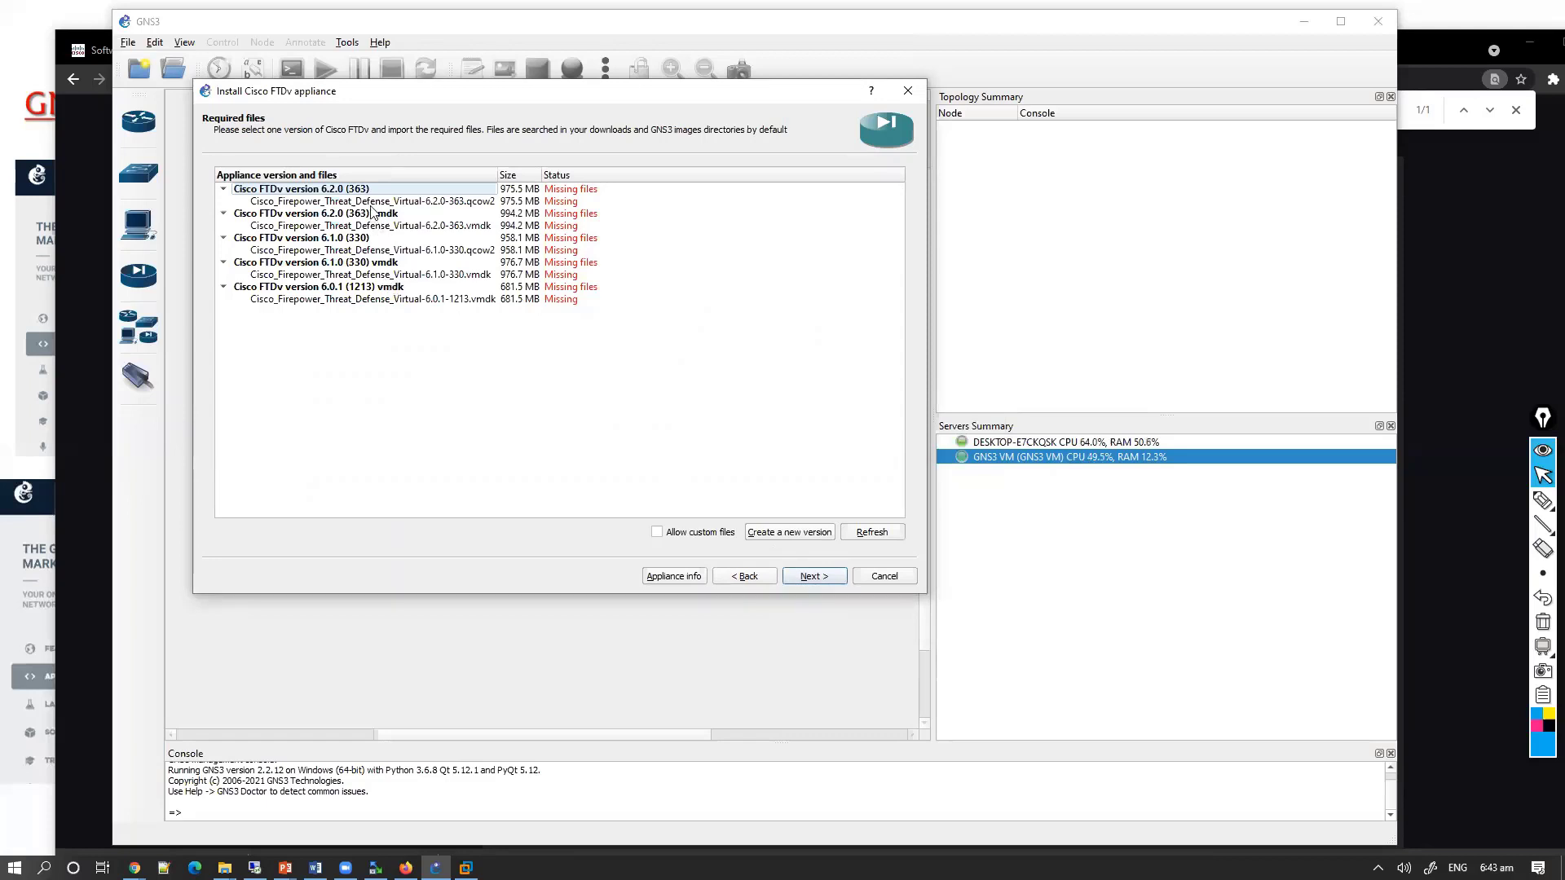
pyautogui.click(352, 300)
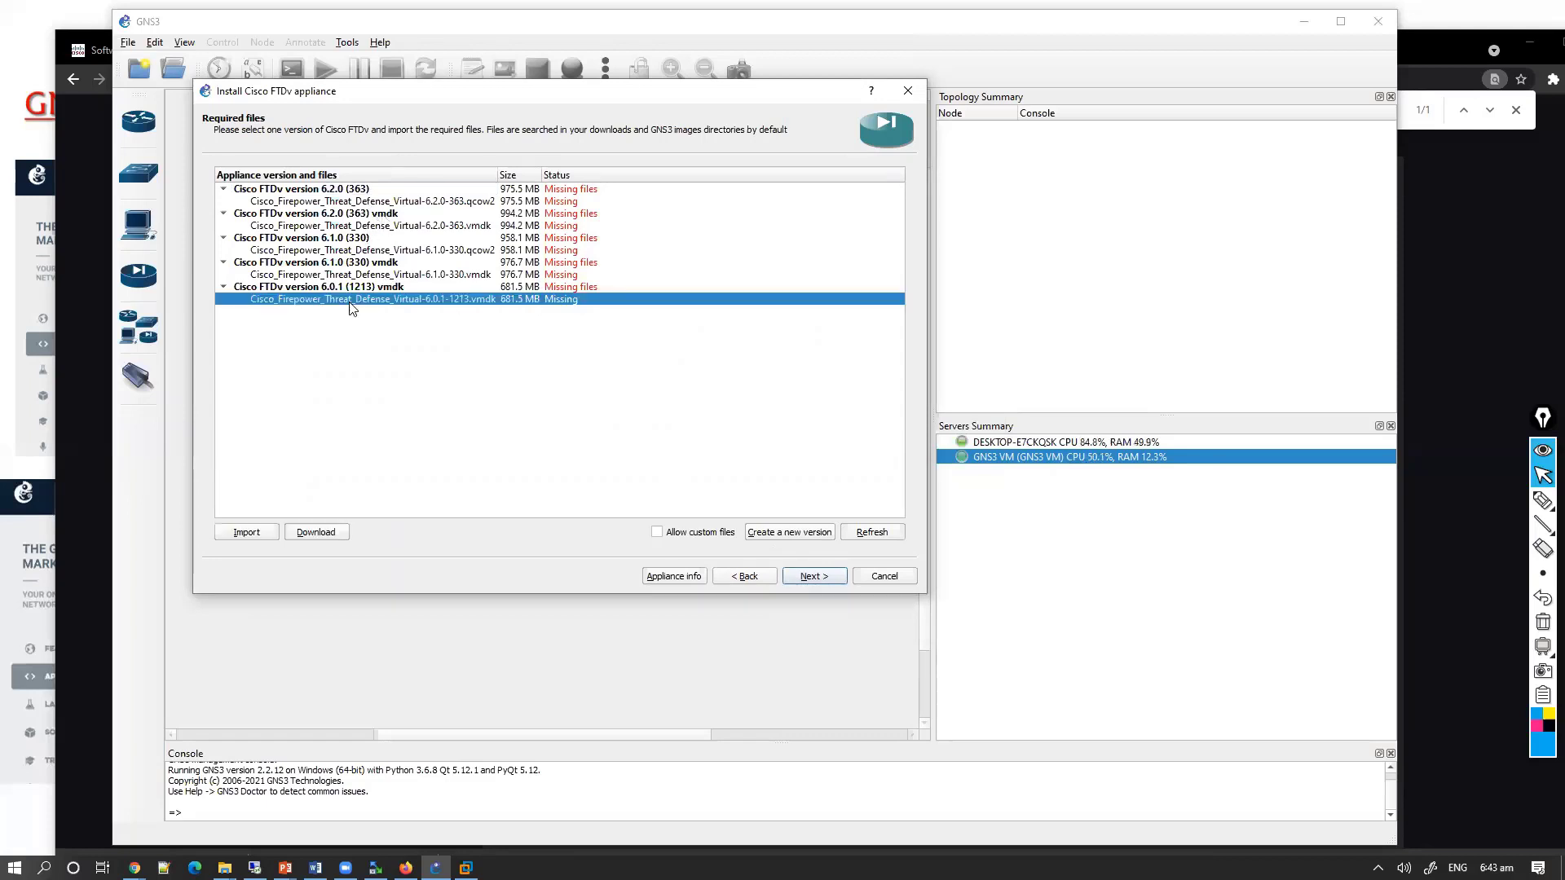
pyautogui.click(244, 532)
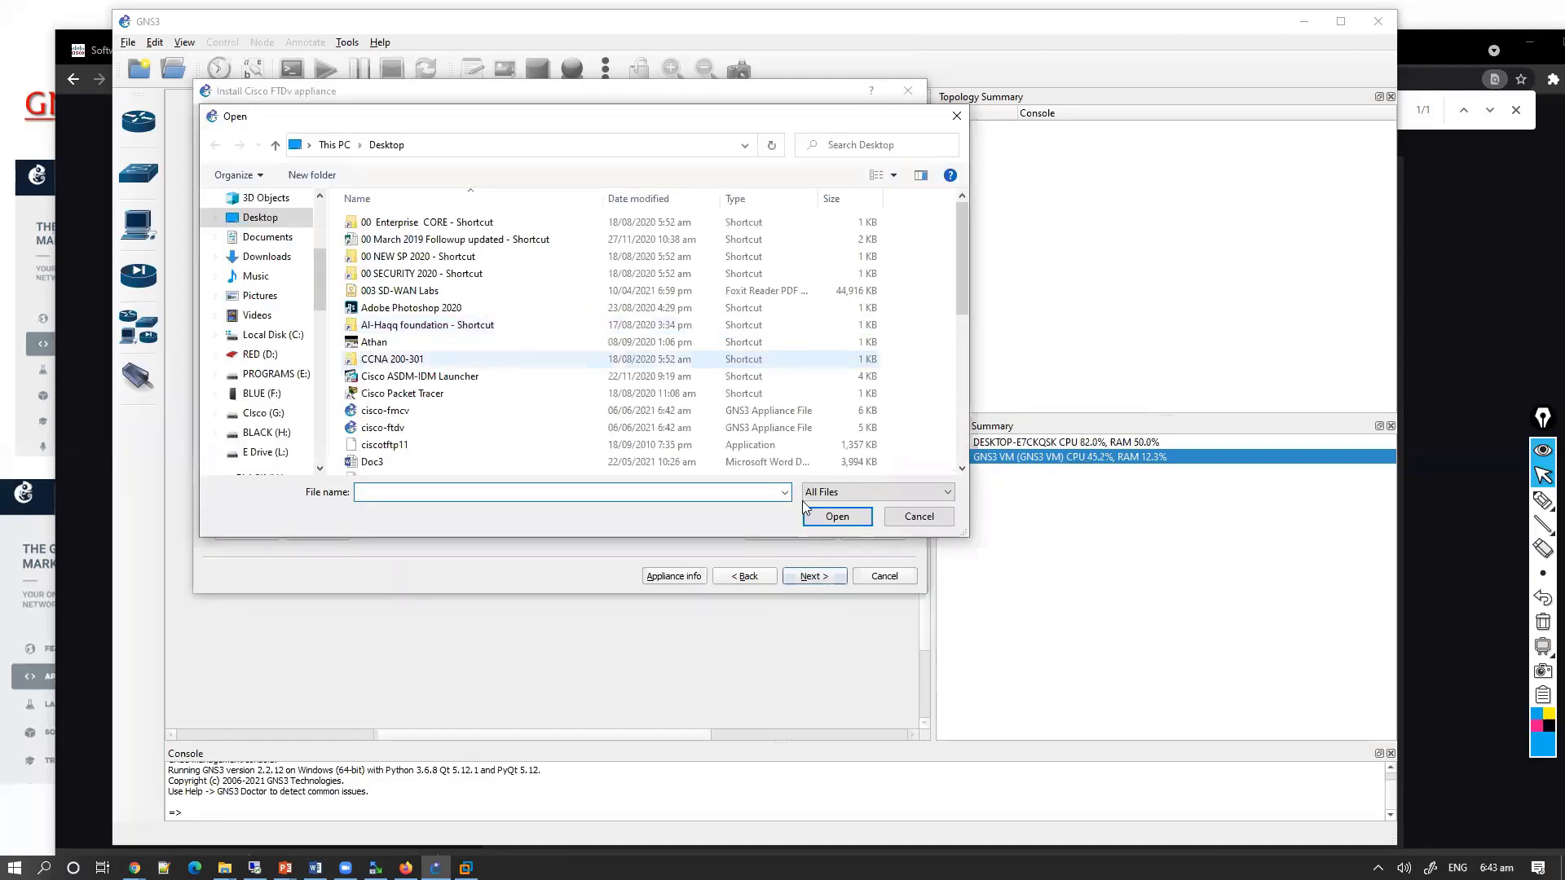
pyautogui.press('Escape')
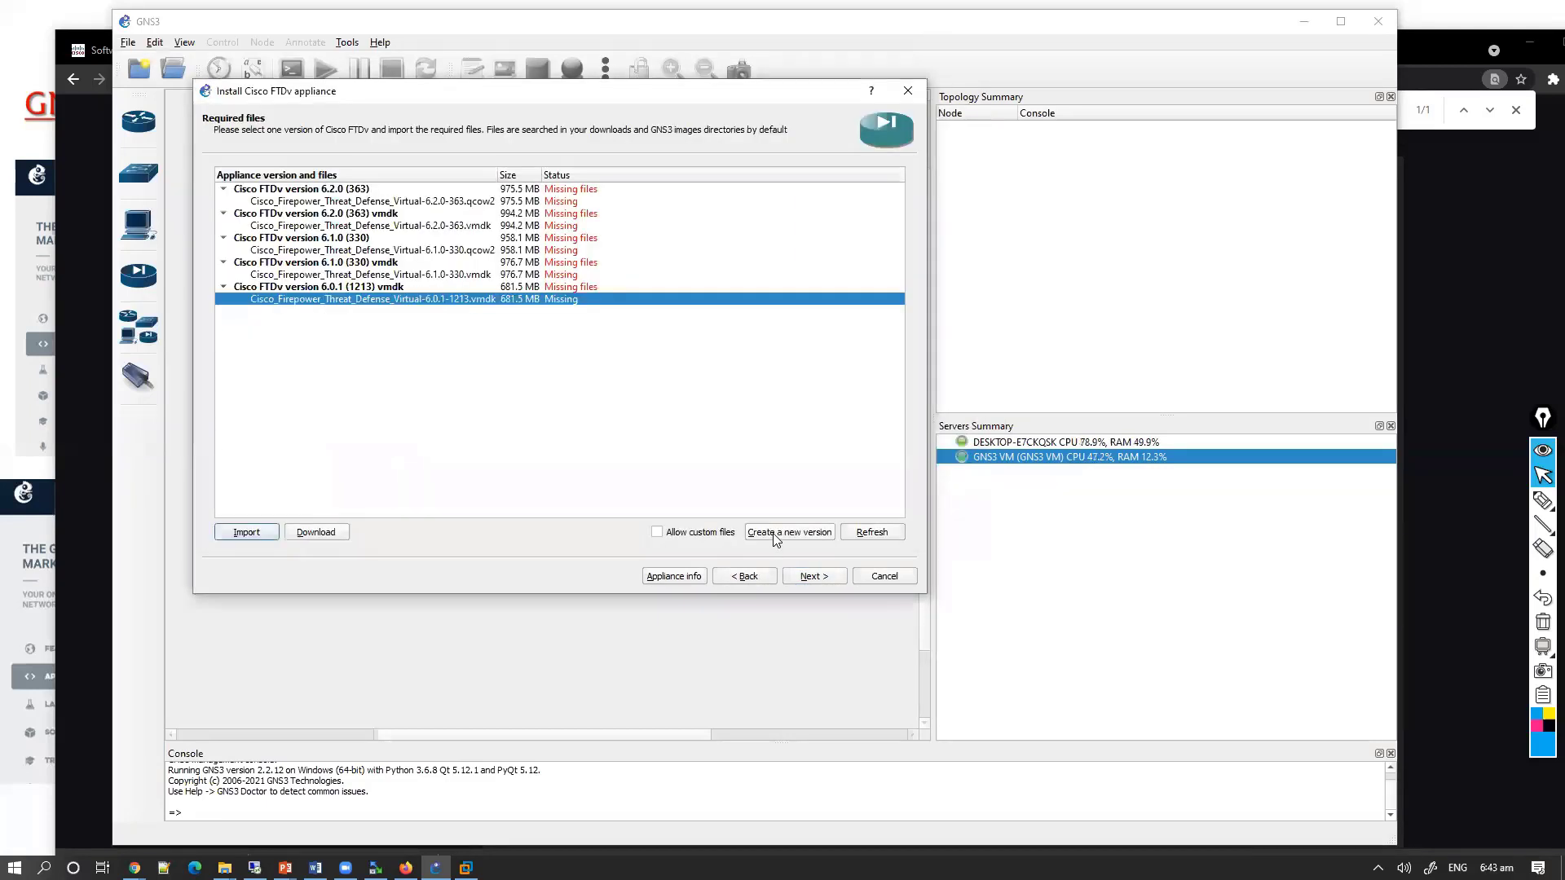
# Step: Create a new Cisco FTDv version named 6.2.2 and select its missing qcow2 image file
pyautogui.click(775, 535)
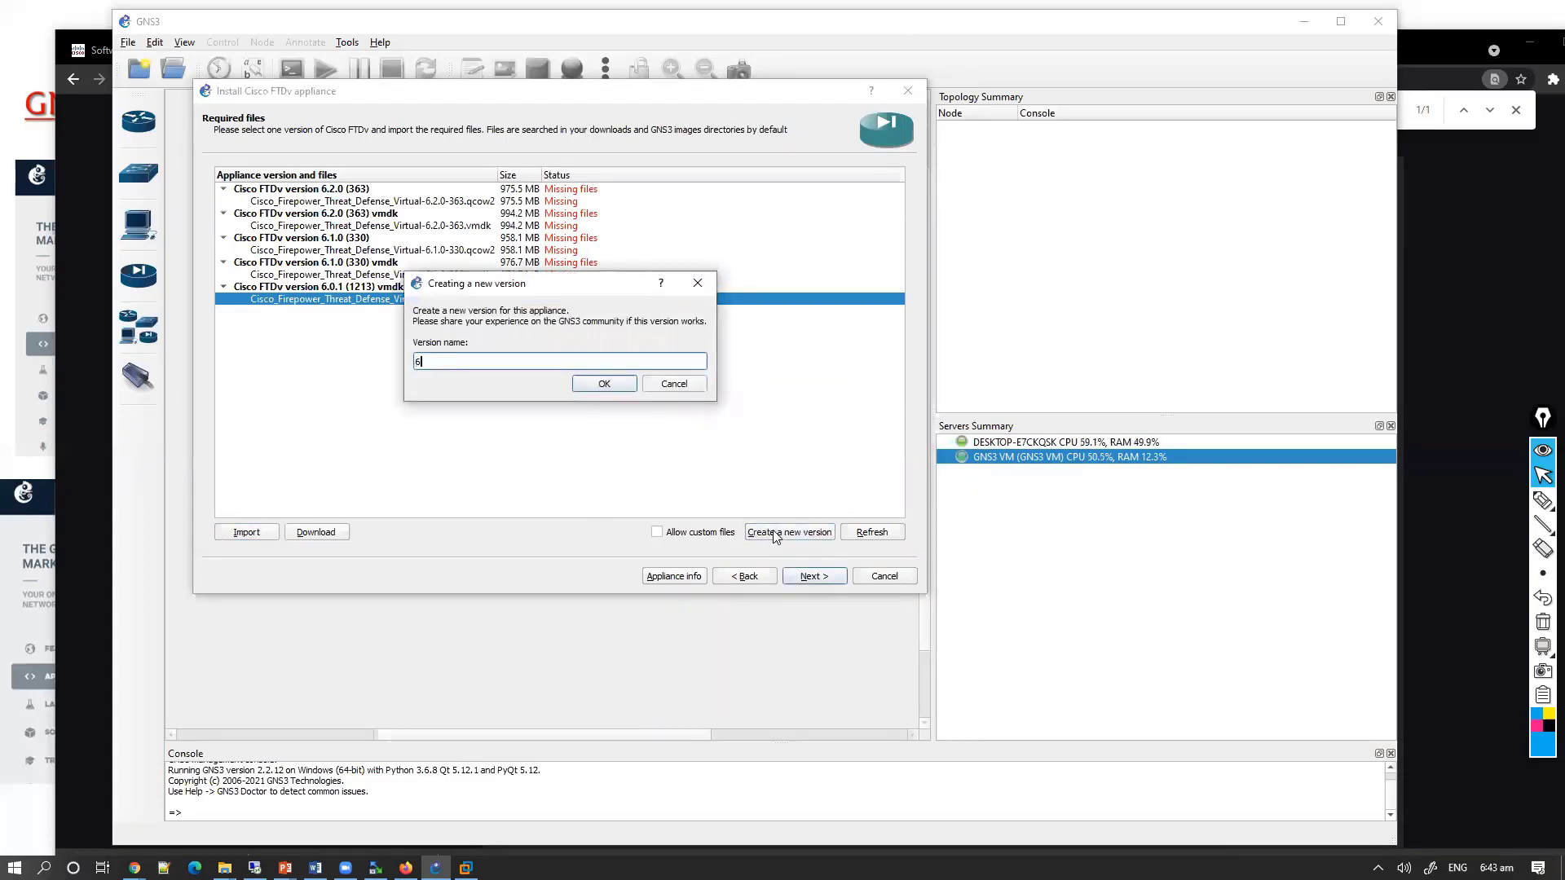
pyautogui.write('6.2.2')
pyautogui.click(608, 386)
pyautogui.click(351, 324)
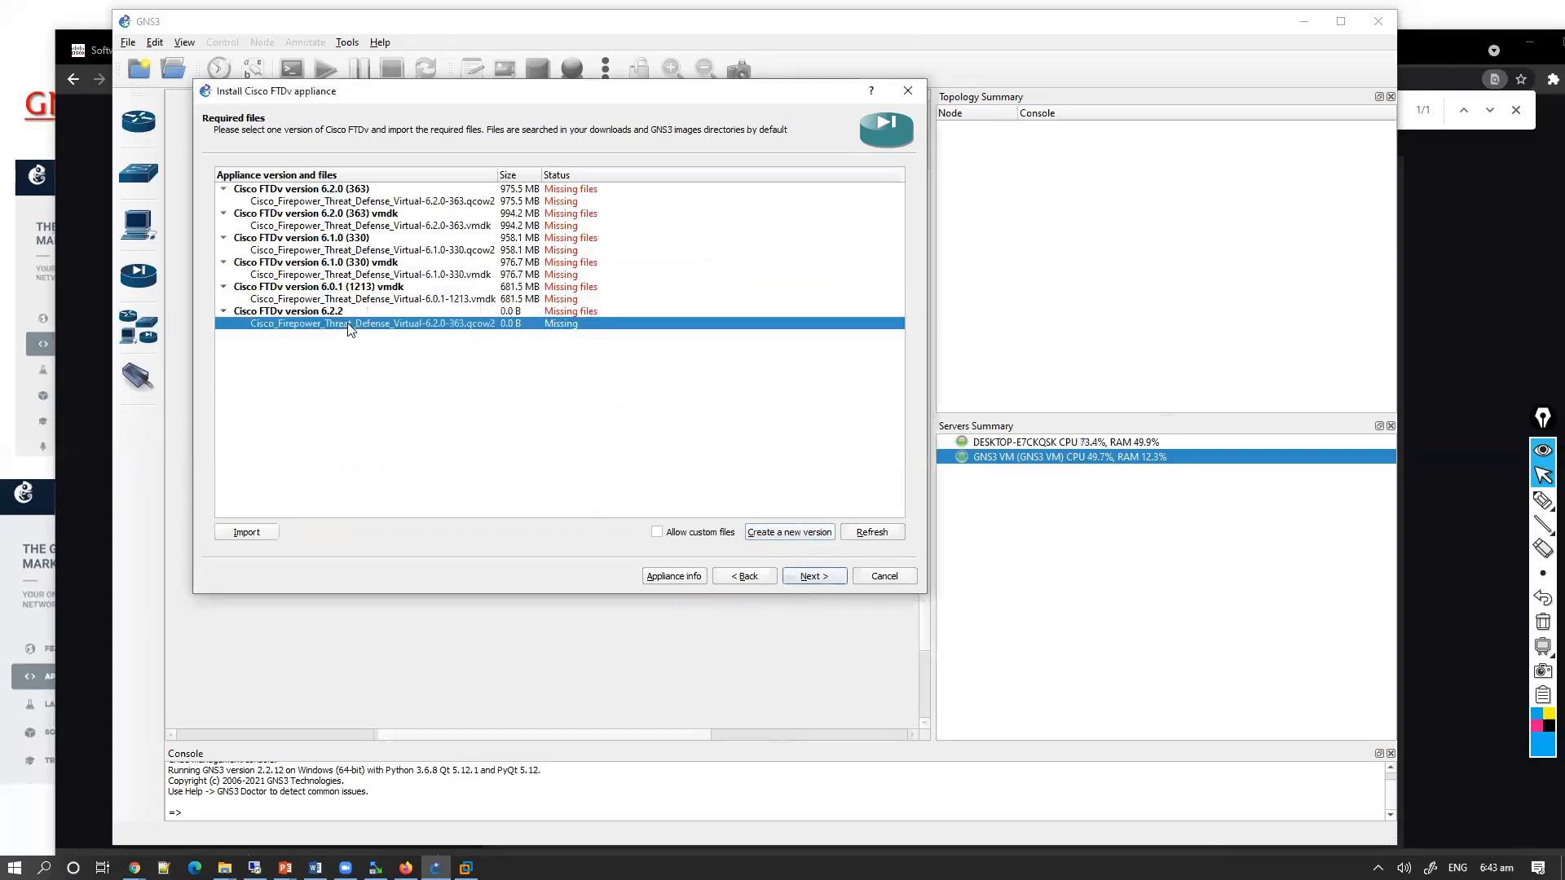
# Step: Start importing virtioa.qcow2 from F:\GNS3_EVE_IMAGES\qemu\firepower6-FTD-6.2.2-81 for FTDv 6.2.2, and cancel the upload
pyautogui.click(246, 531)
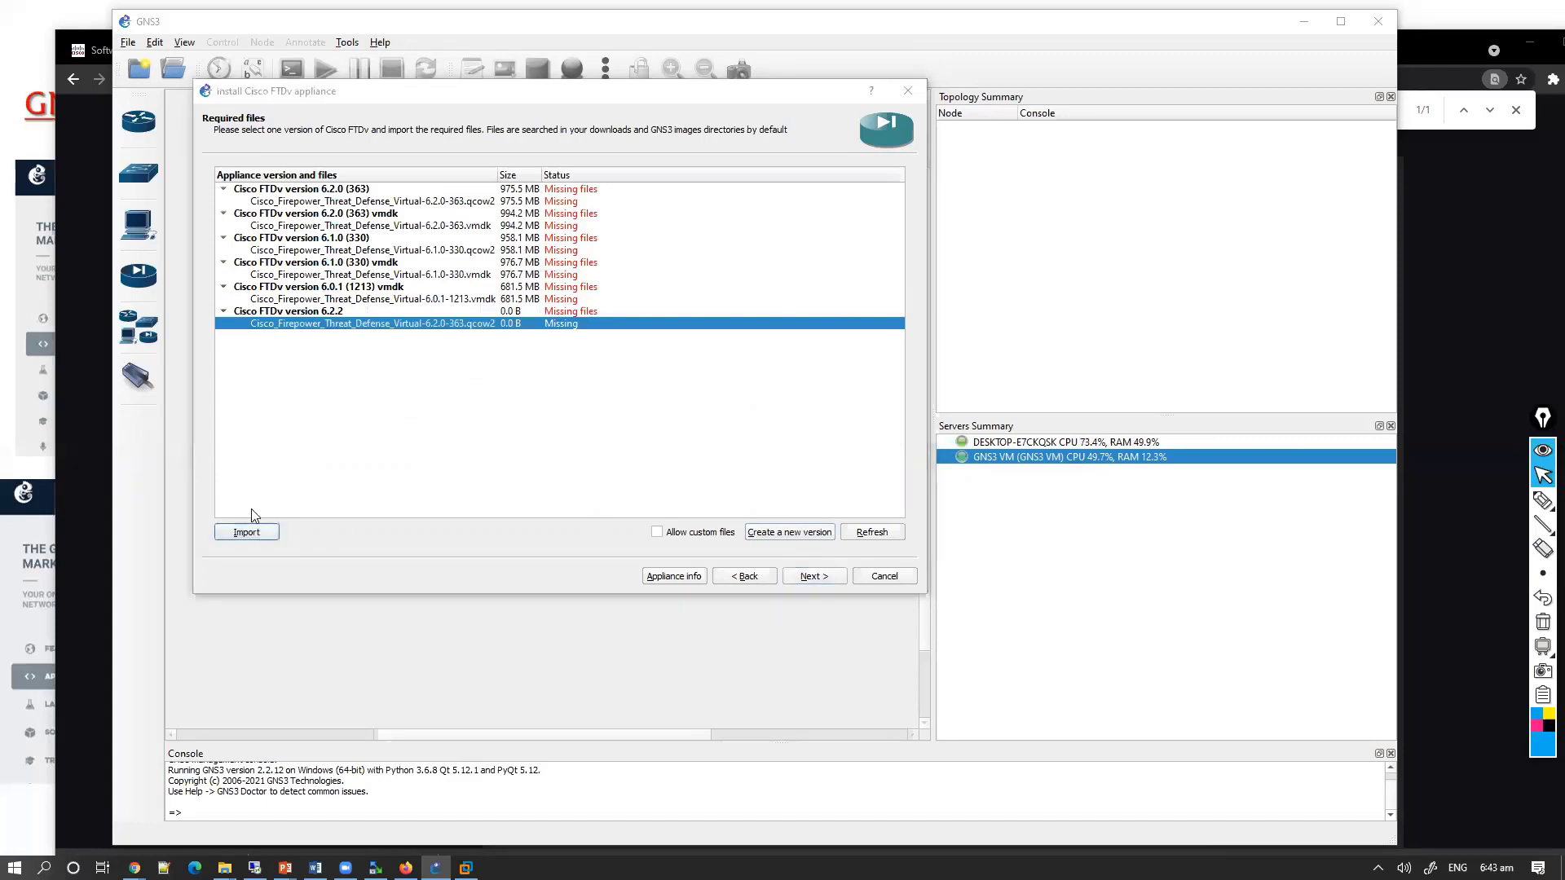
pyautogui.click(261, 394)
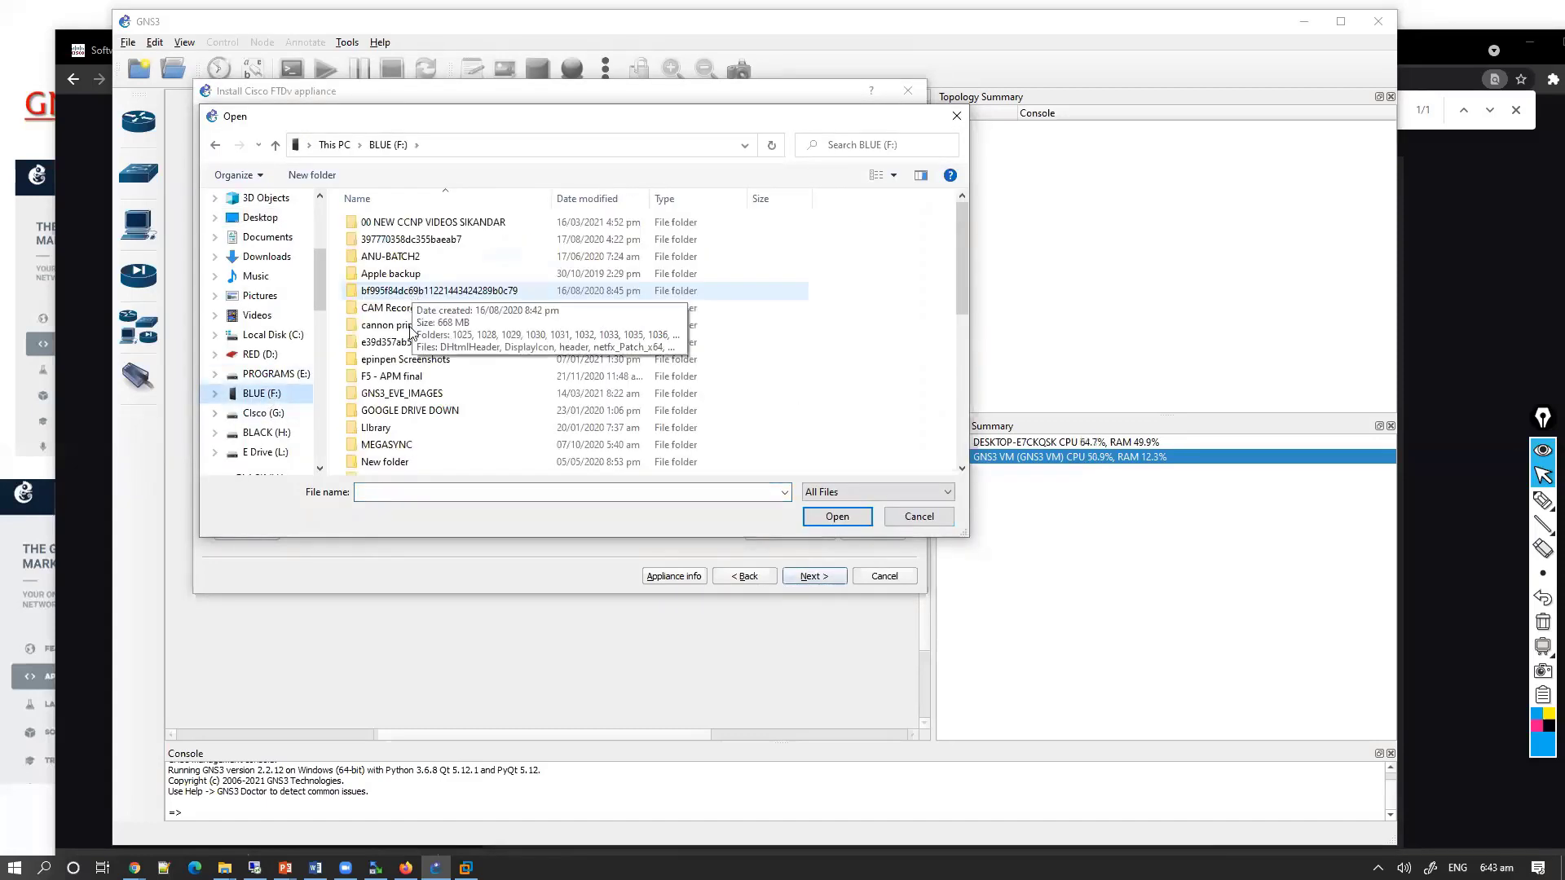
pyautogui.click(408, 359)
pyautogui.doubleClick(406, 393)
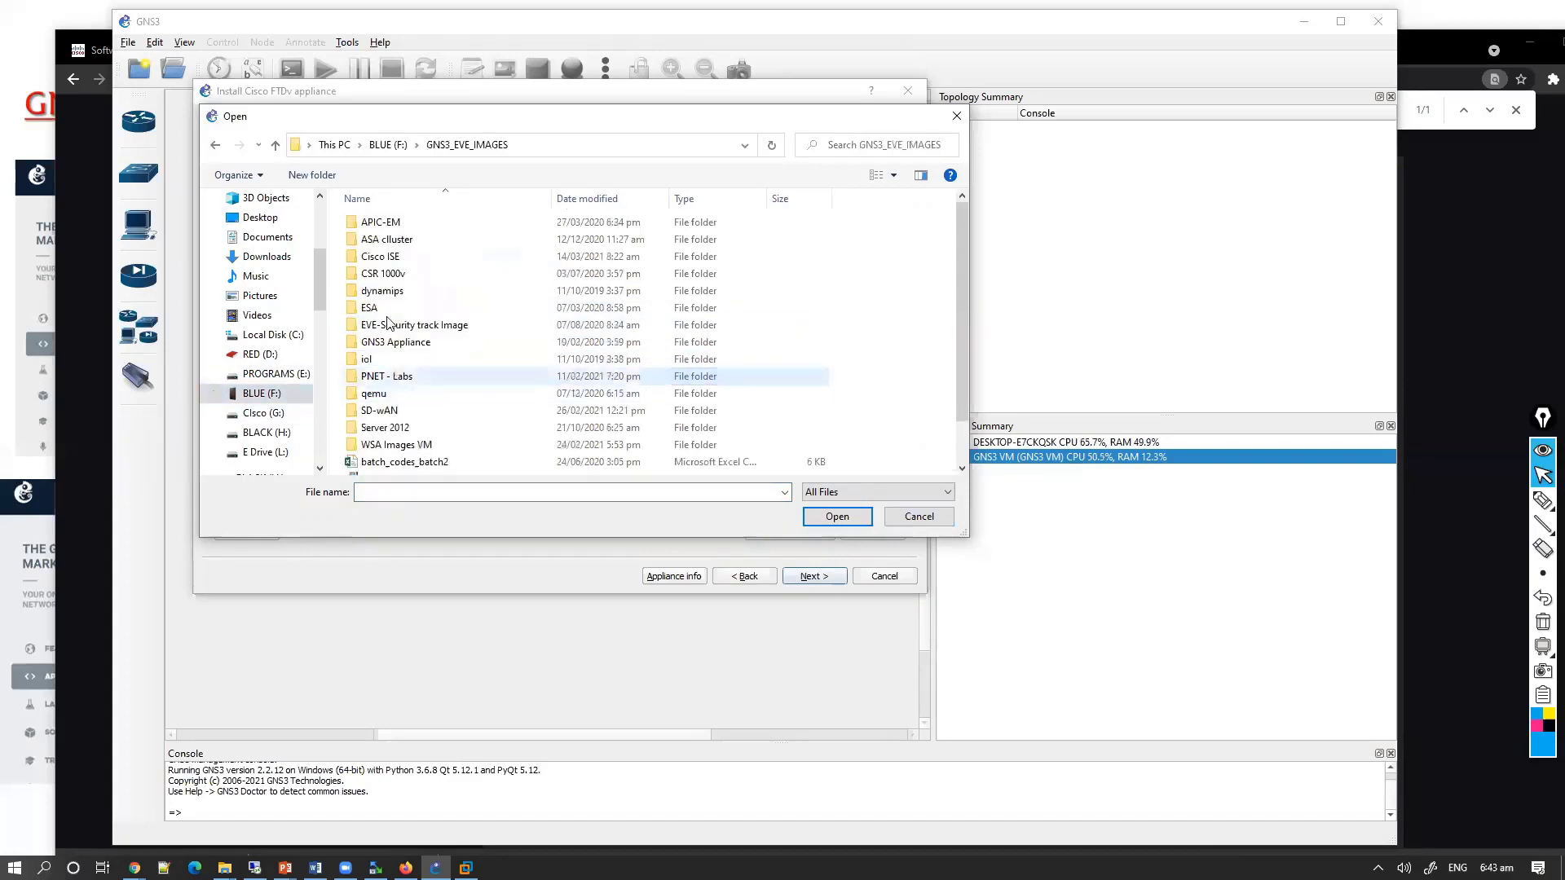
pyautogui.click(416, 325)
pyautogui.doubleClick(375, 393)
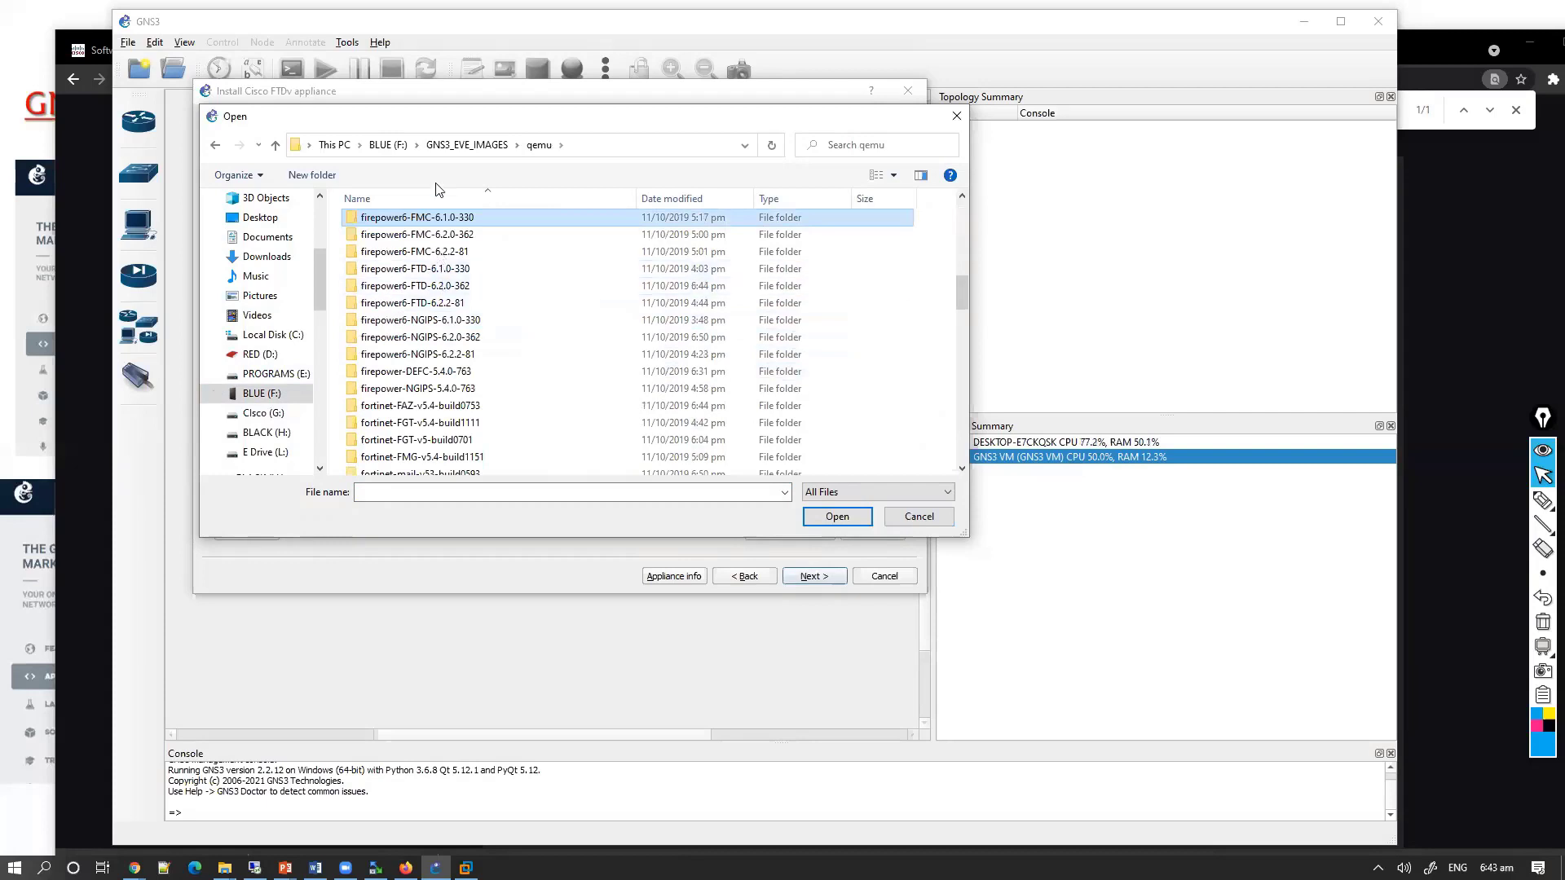
pyautogui.doubleClick(435, 305)
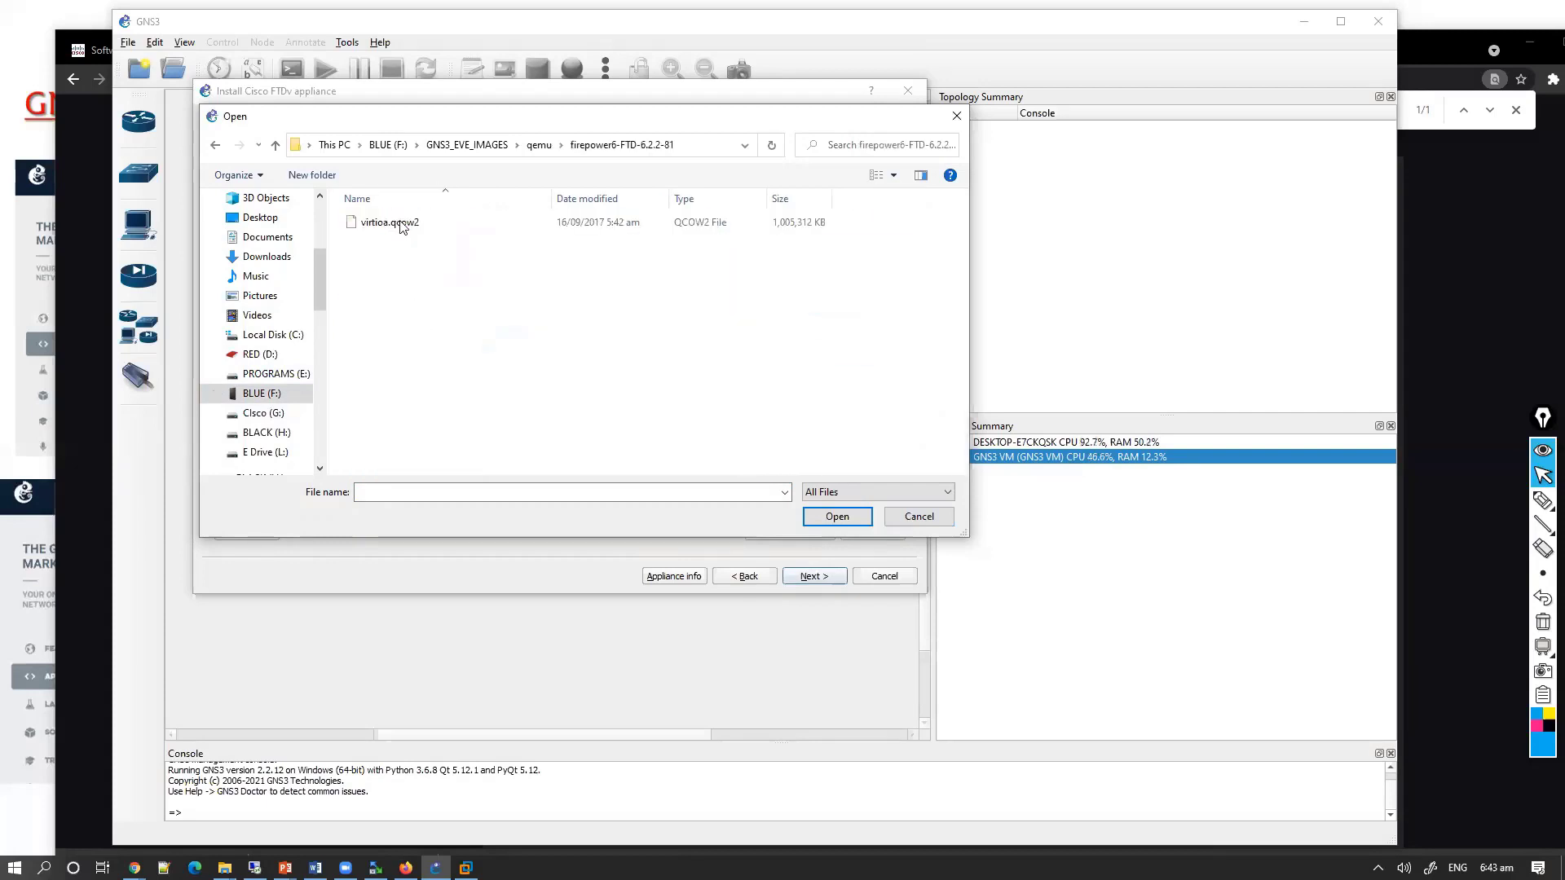
pyautogui.click(402, 228)
pyautogui.press('Return')
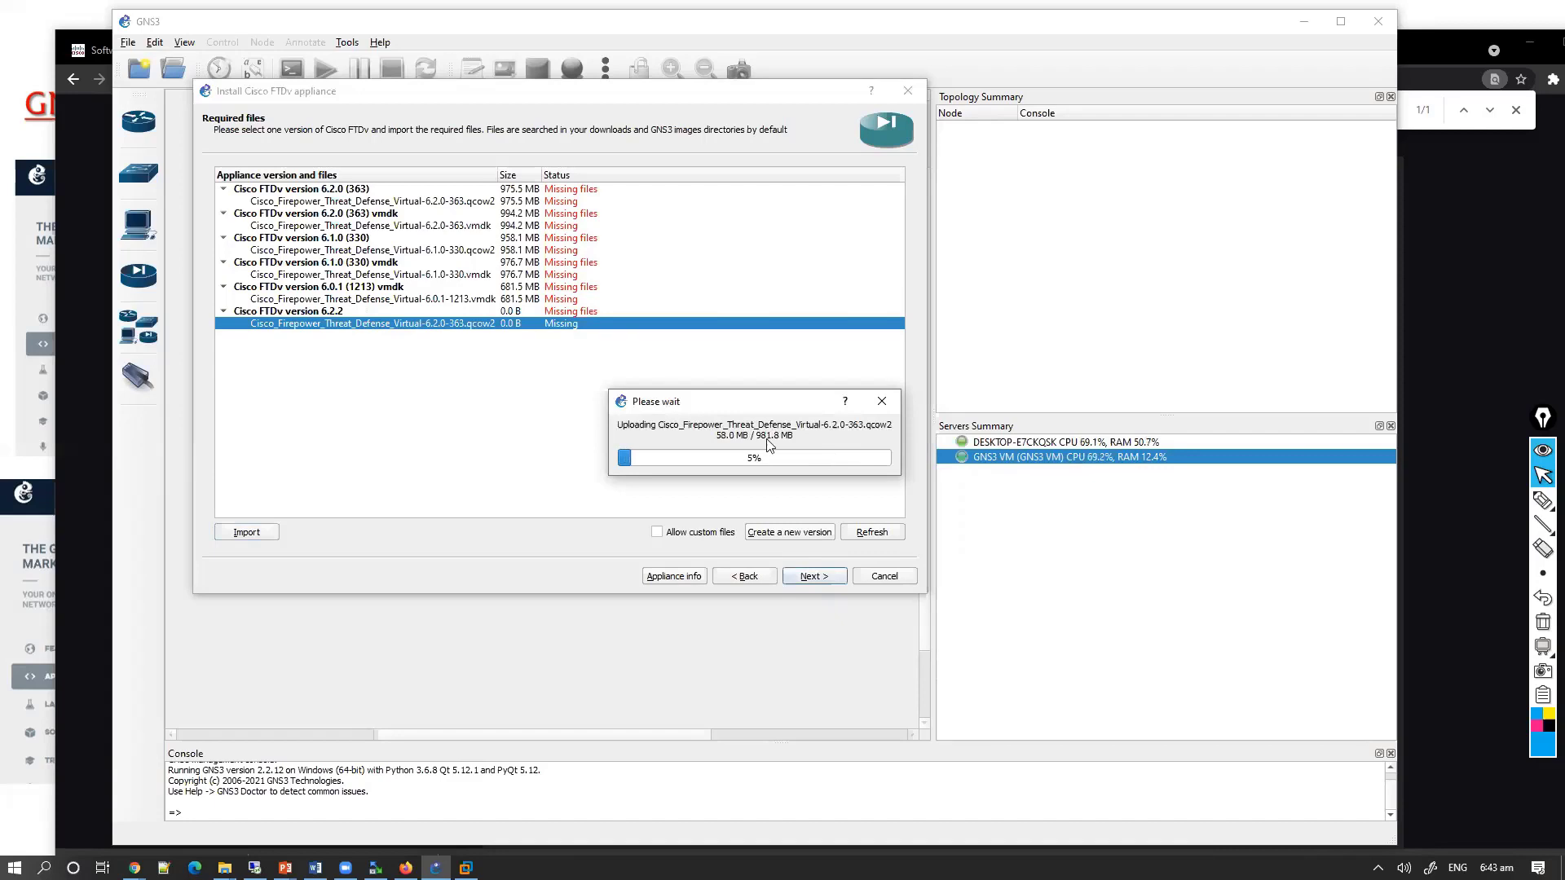
pyautogui.click(881, 401)
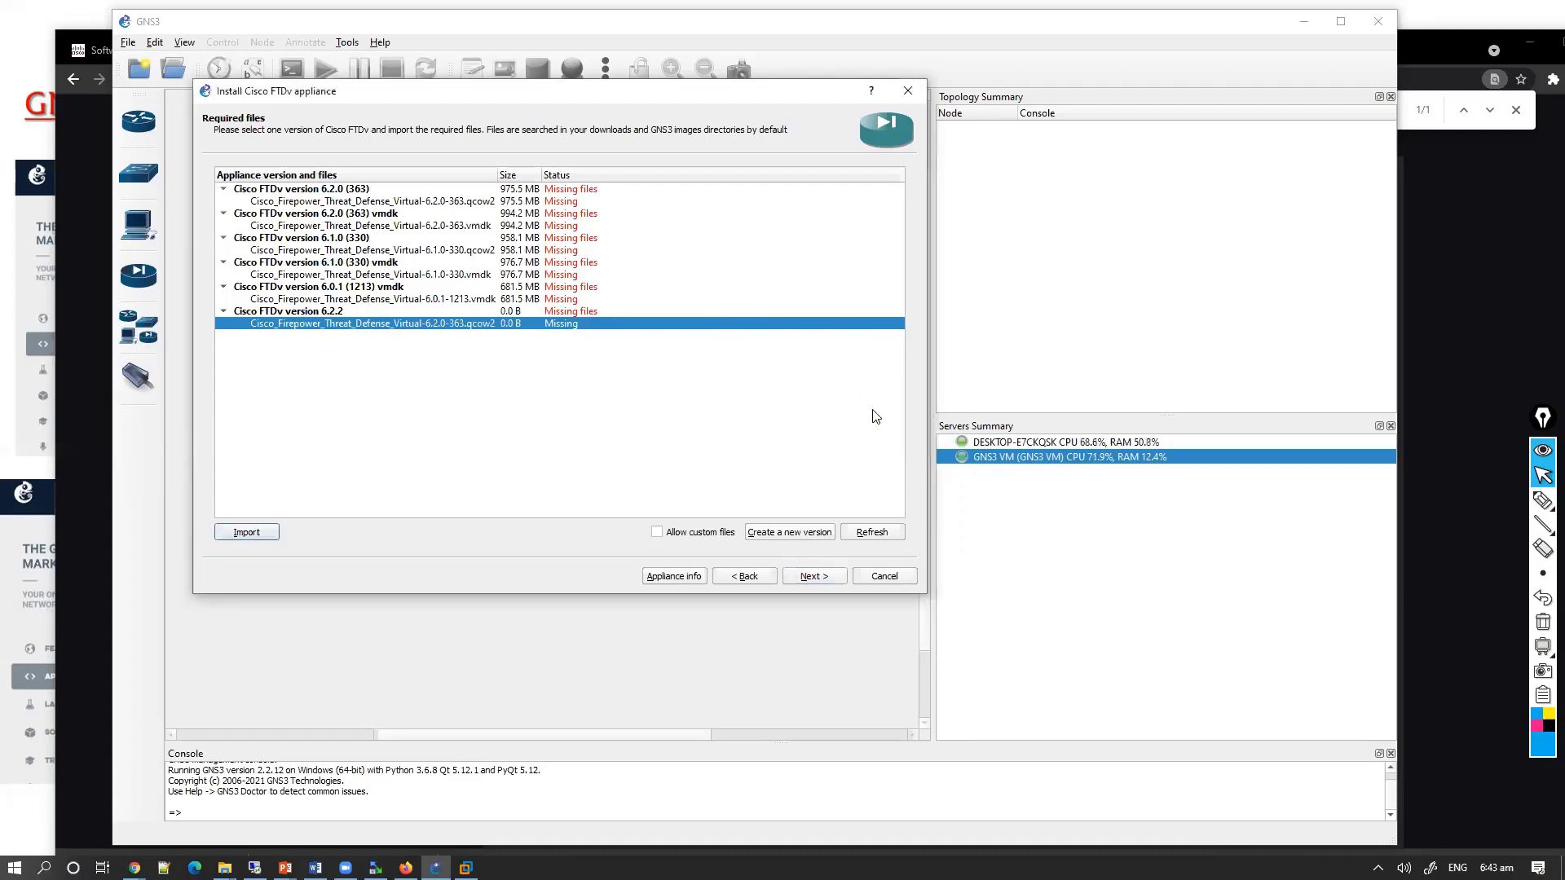
pyautogui.click(872, 407)
pyautogui.click(874, 405)
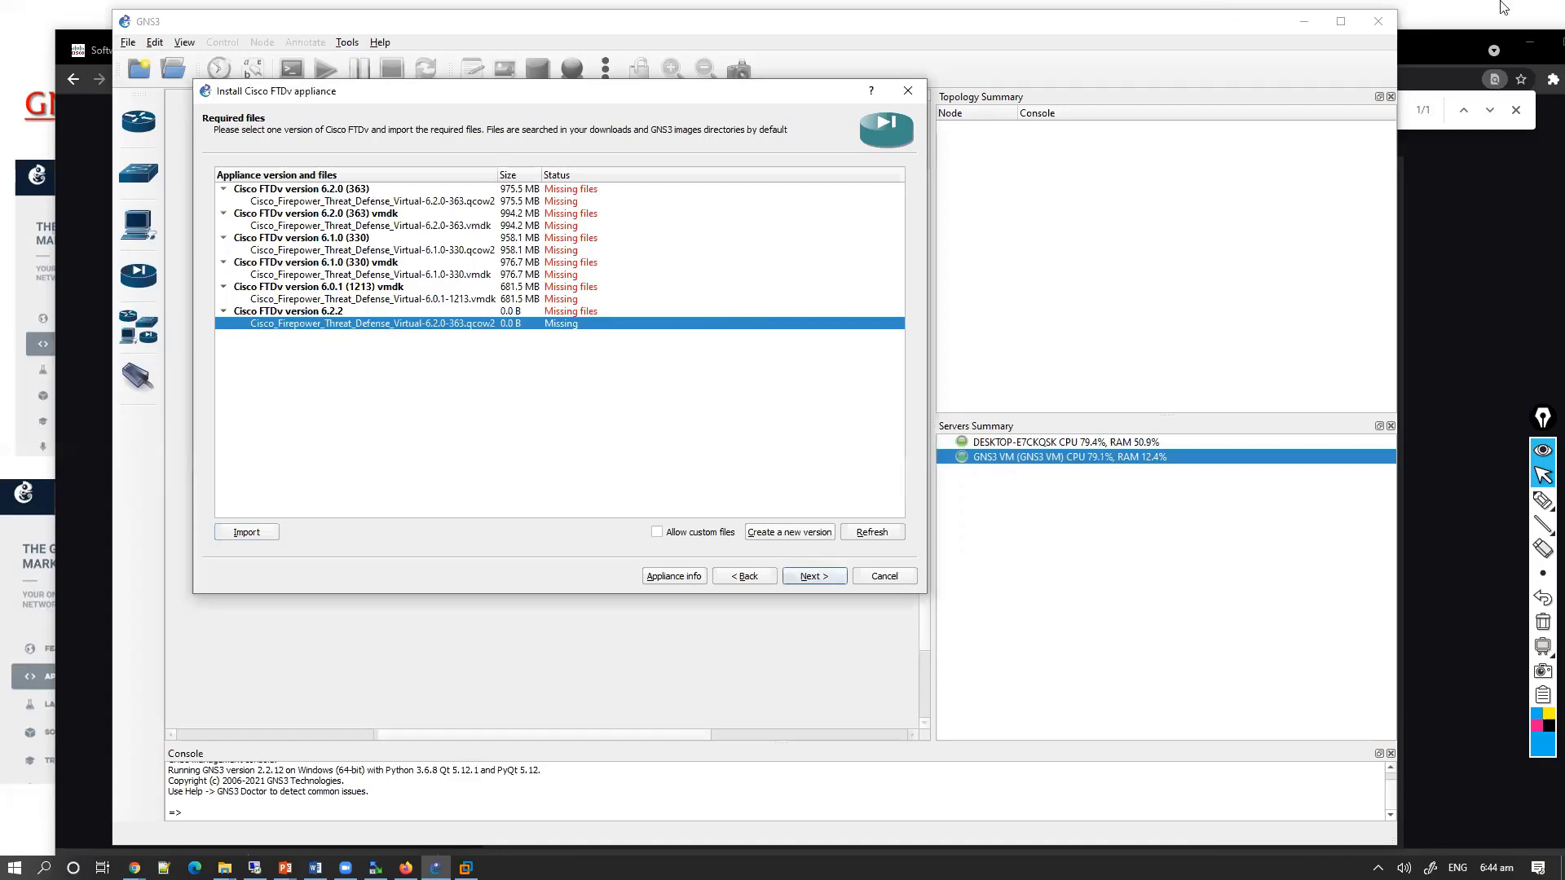
# Step: Switch to the browser window showing Cisco FMCv and minimize it to return to the GNS3 – Firepower FTD slide
pyautogui.click(1435, 143)
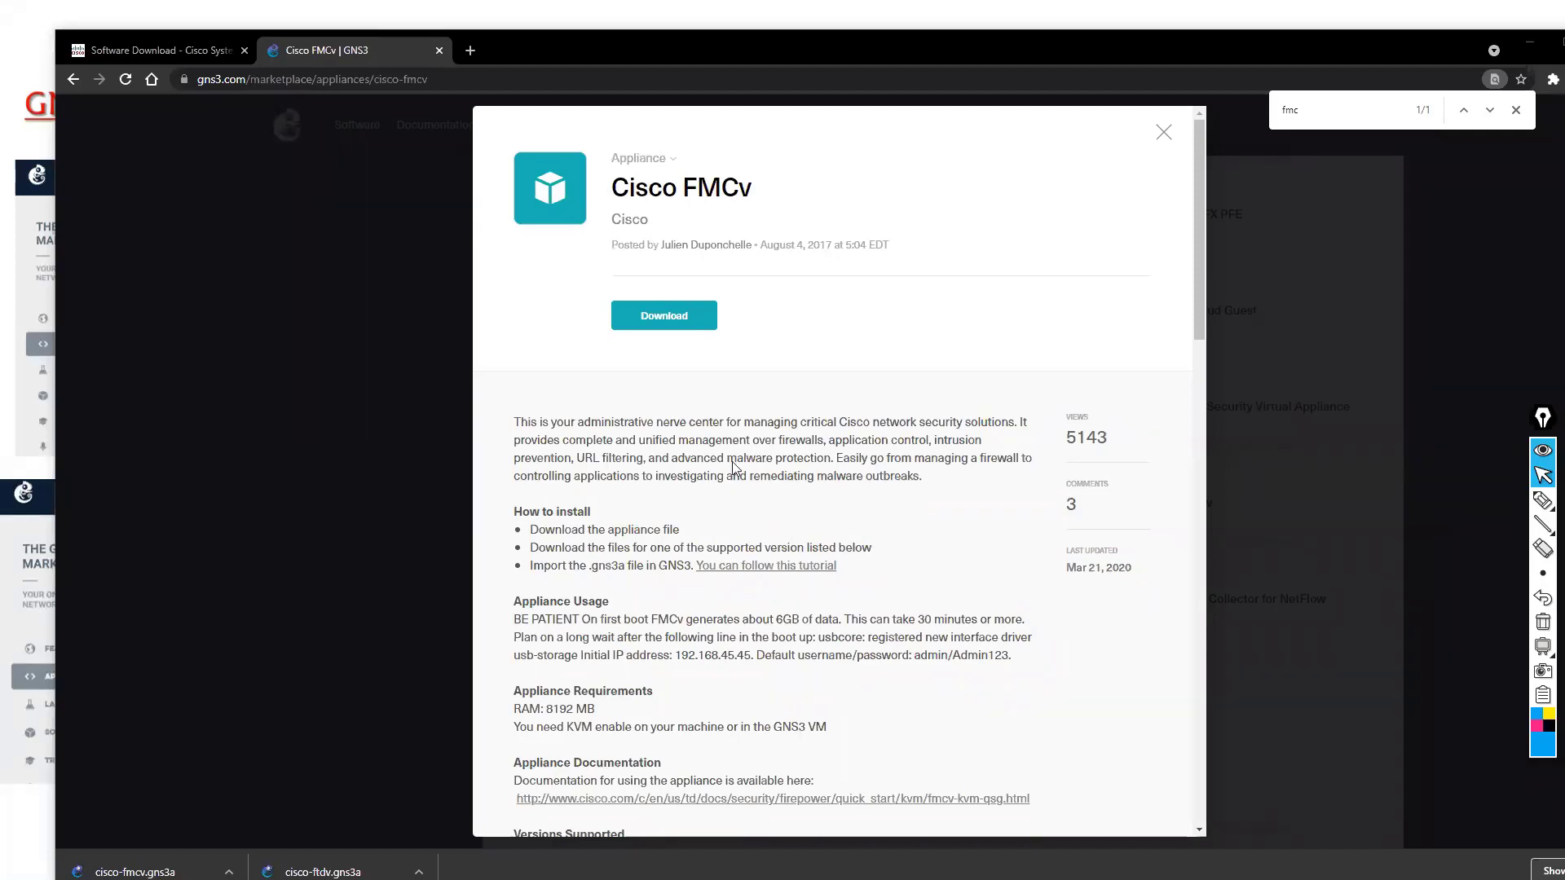
pyautogui.moveTo(540, 47); pyautogui.dragTo(397, 48)
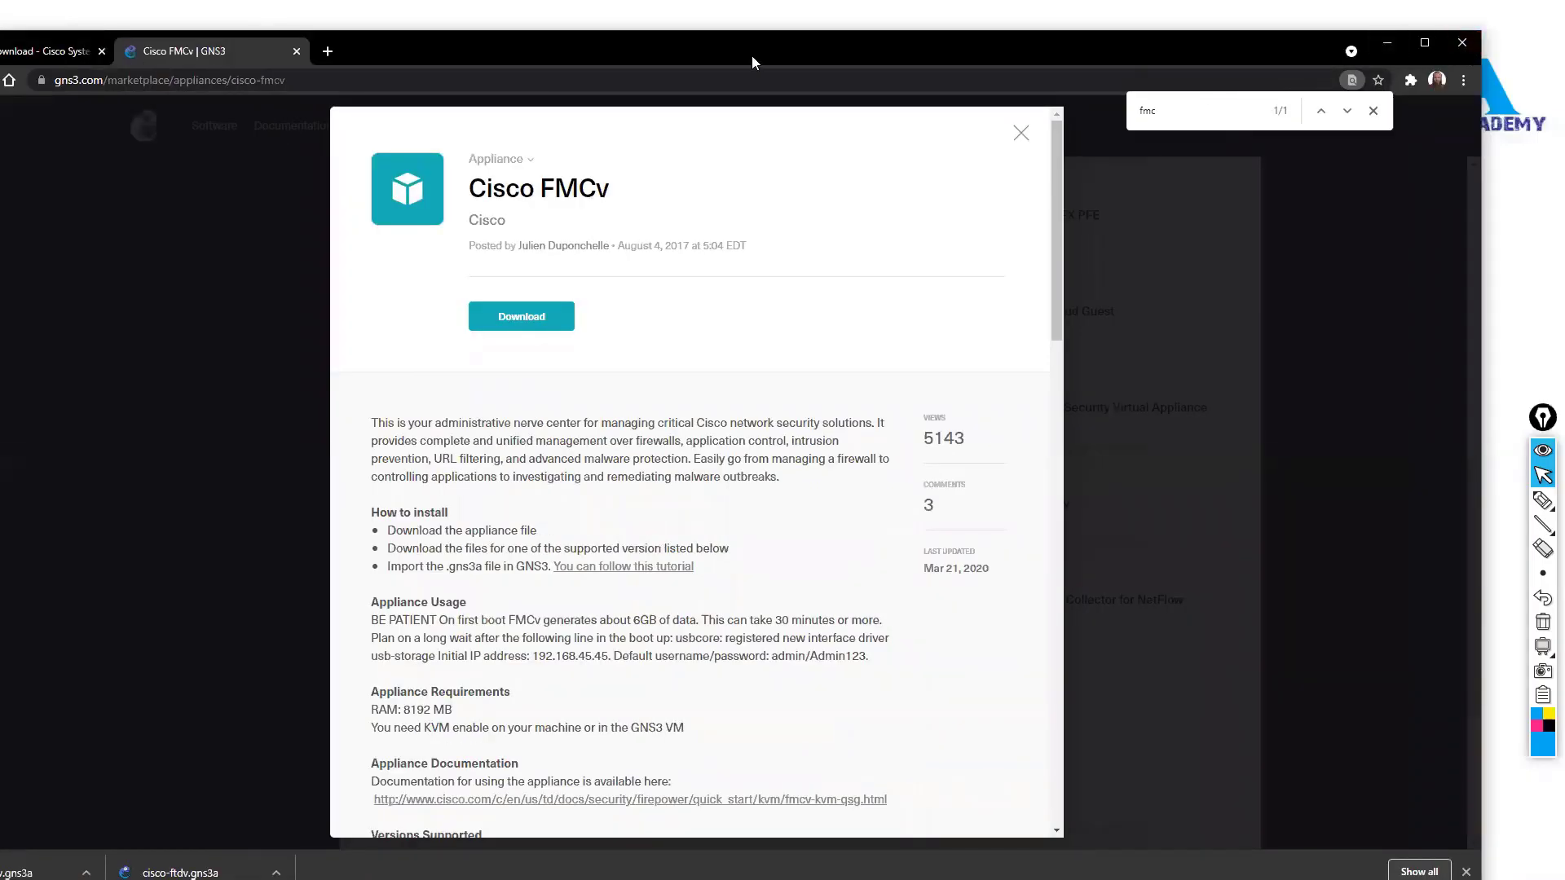
pyautogui.moveTo(751, 54); pyautogui.dragTo(794, 48)
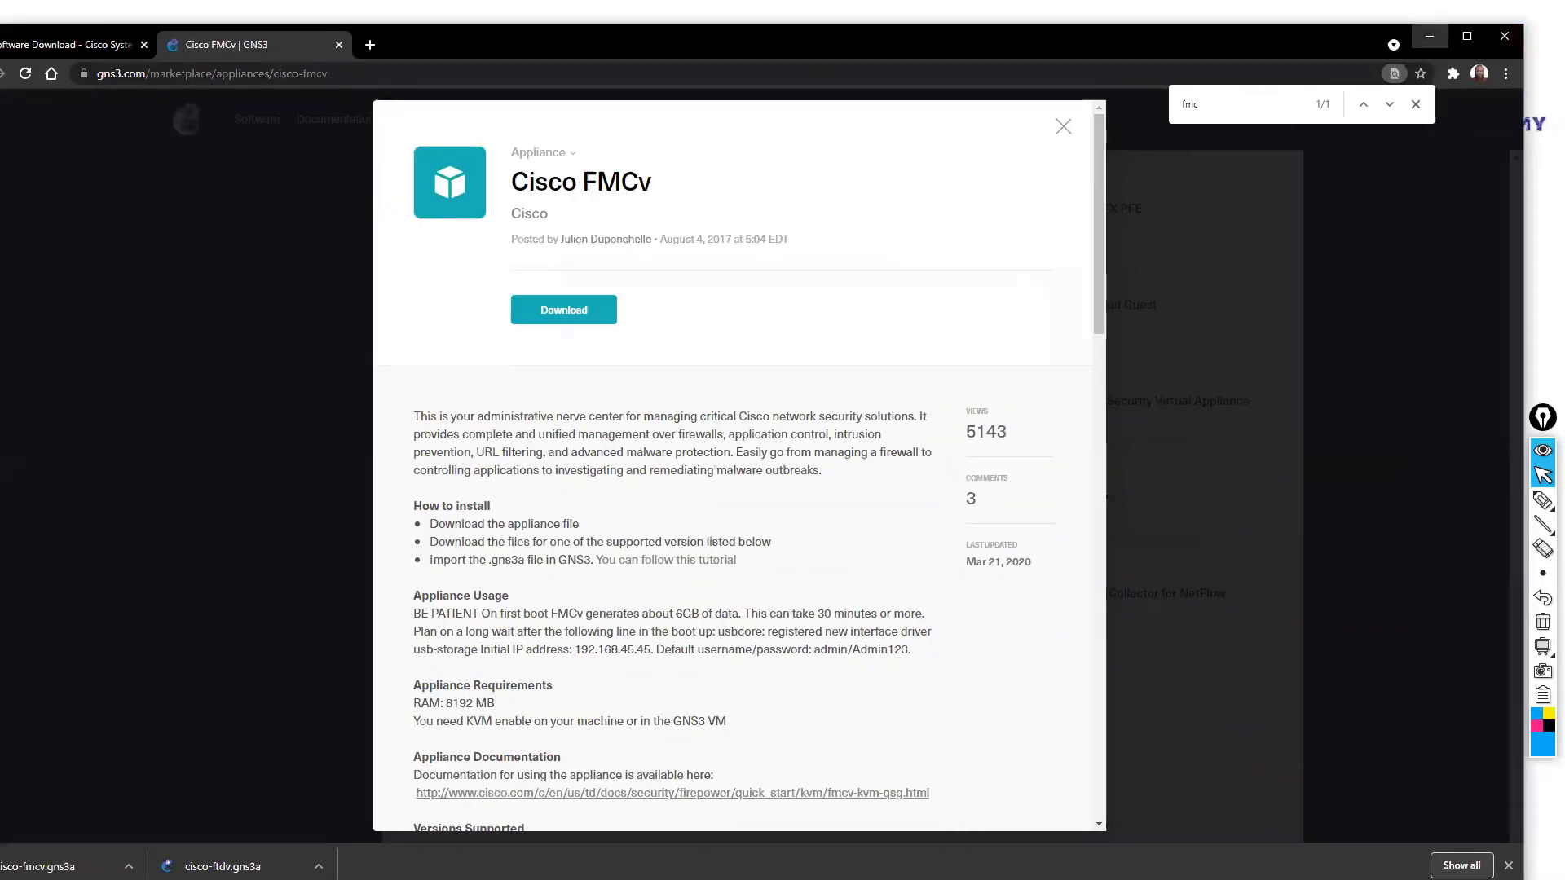
pyautogui.click(1429, 37)
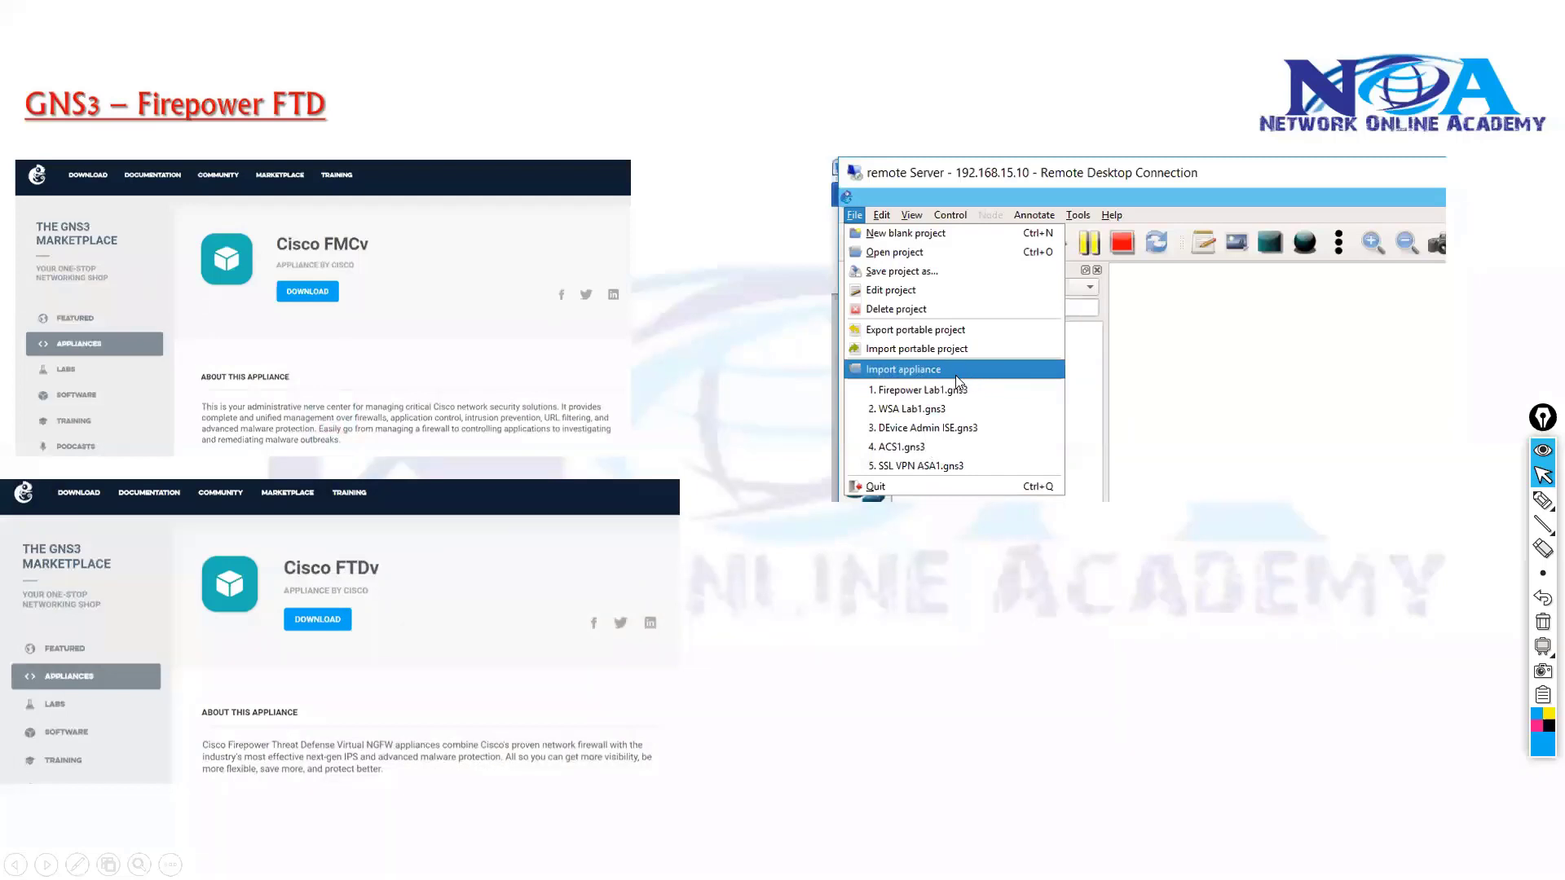
# Step: Circle Import appliance and the FMCv Download button on the slide, add arrows and handwriting, and clear the annotations
pyautogui.hotkey('ctrl', 'shift', '3')
pyautogui.moveTo(927, 351)
pyautogui.mouseDown()
pyautogui.moveTo(949, 383)
pyautogui.moveTo(885, 349)
pyautogui.moveTo(436, 303)
pyautogui.moveTo(440, 319)
pyautogui.mouseUp()
pyautogui.moveTo(339, 274)
pyautogui.mouseDown()
pyautogui.moveTo(312, 348)
pyautogui.moveTo(314, 272)
pyautogui.mouseUp()
pyautogui.moveTo(341, 286)
pyautogui.mouseDown()
pyautogui.moveTo(495, 157)
pyautogui.moveTo(499, 176)
pyautogui.mouseUp()
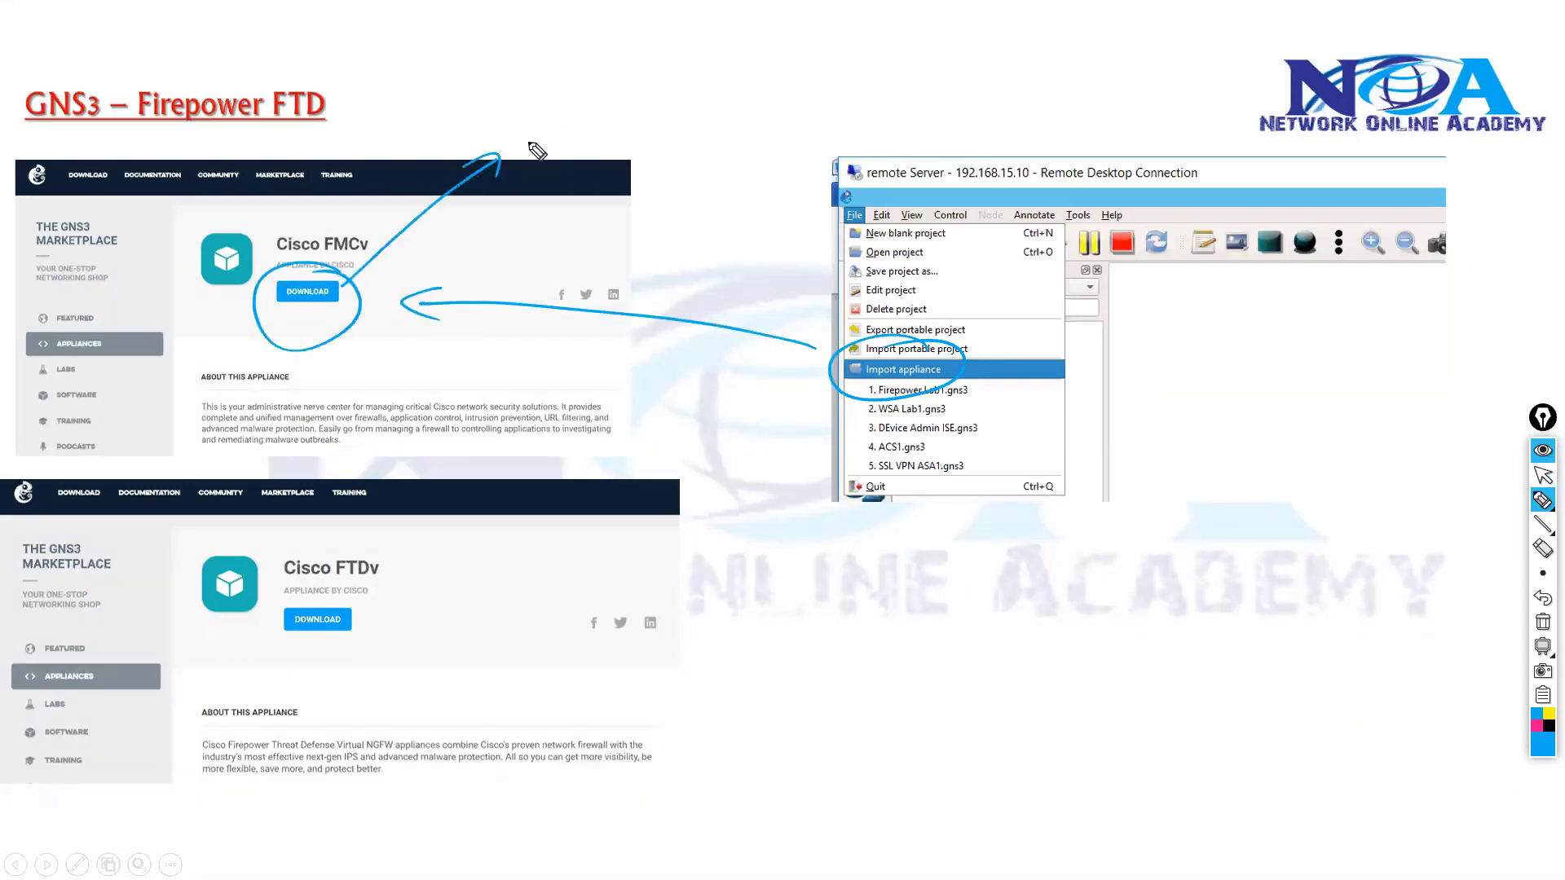
pyautogui.moveTo(523, 120); pyautogui.dragTo(554, 153)
pyautogui.moveTo(586, 122)
pyautogui.mouseDown()
pyautogui.moveTo(575, 149)
pyautogui.moveTo(666, 152)
pyautogui.mouseUp()
pyautogui.moveTo(672, 140); pyautogui.dragTo(706, 171)
pyautogui.hotkey('ctrl', 'shift', '7')
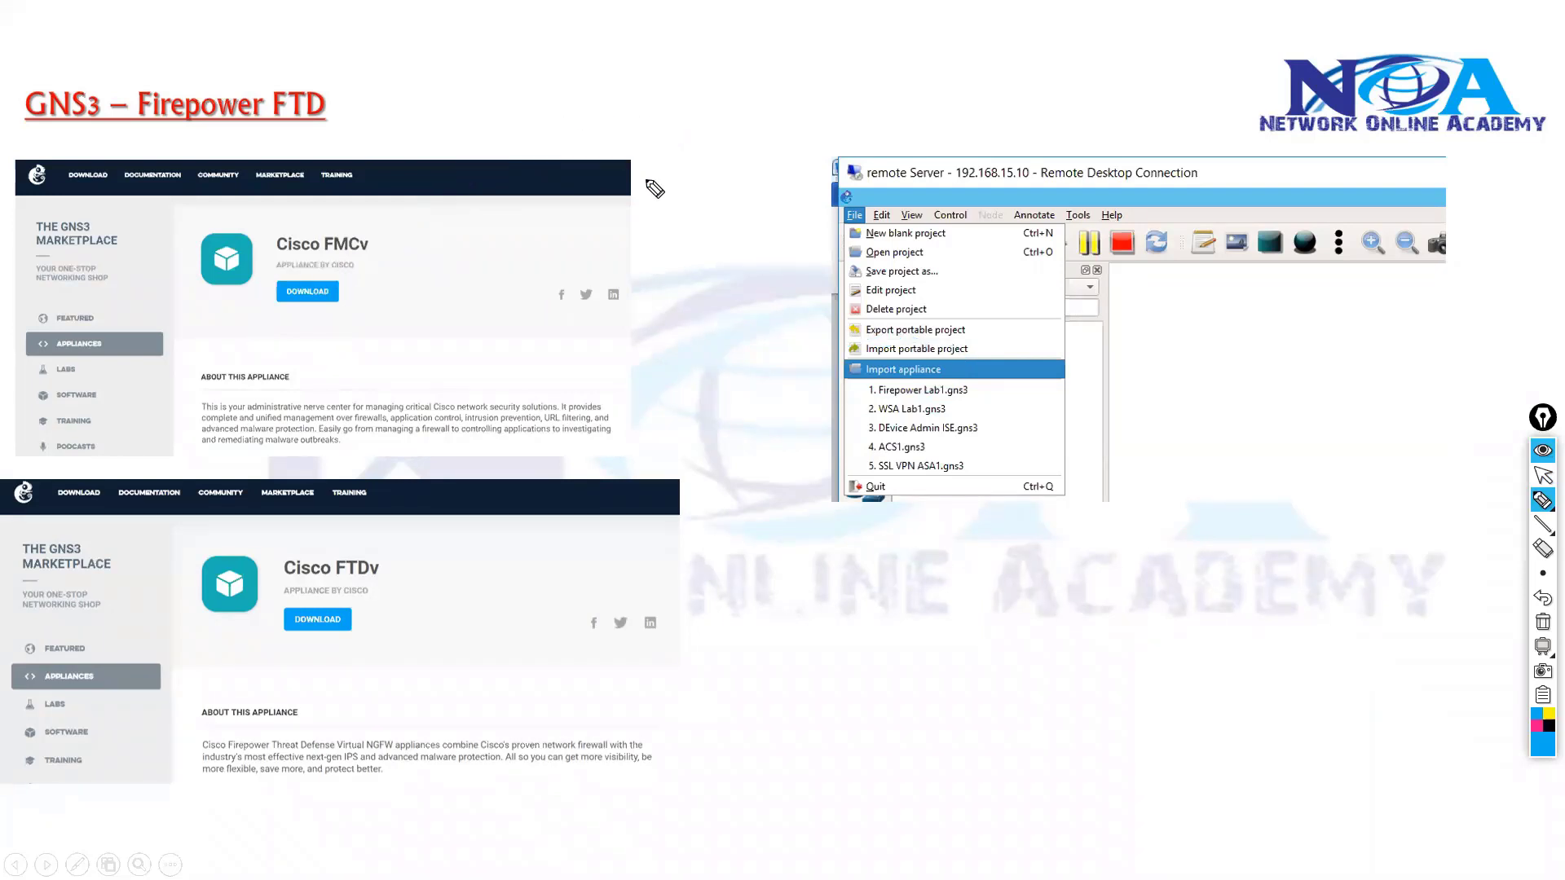
pyautogui.hotkey('ctrl', 'shift', '2')
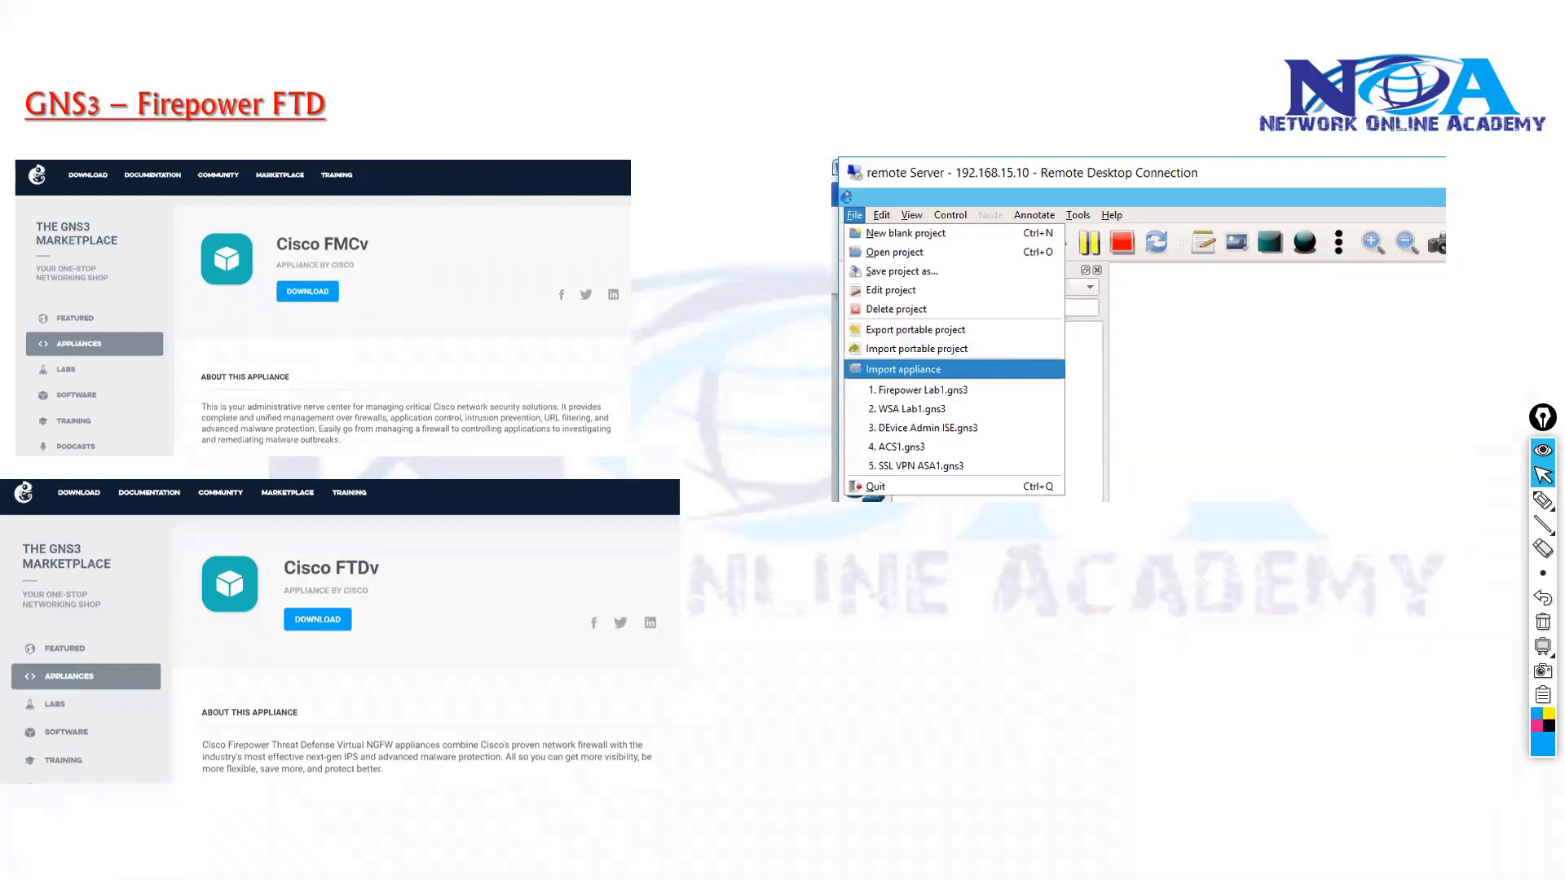
# Step: Handwrite a core and 32 GB RAM note below the slide's GNS3 menu picture, circle the 32 thickly, underline the note and erase everything
pyautogui.hotkey('ctrl', 'shift', '3')
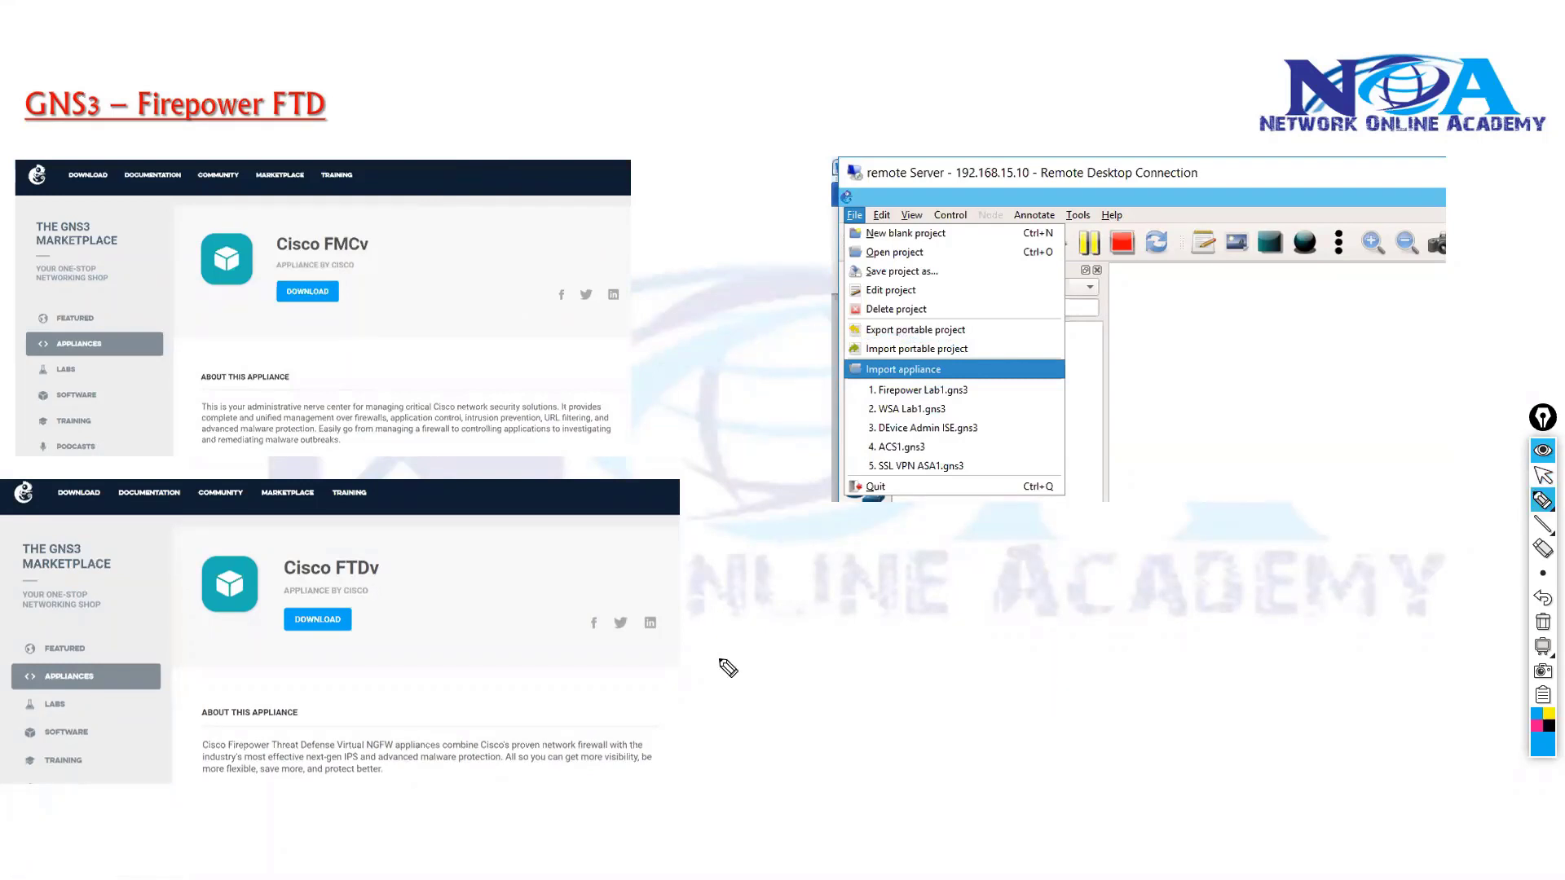
pyautogui.moveTo(829, 551)
pyautogui.mouseDown()
pyautogui.moveTo(849, 584)
pyautogui.moveTo(903, 572)
pyautogui.moveTo(935, 601)
pyautogui.moveTo(1042, 584)
pyautogui.mouseUp()
pyautogui.moveTo(1069, 566)
pyautogui.mouseDown()
pyautogui.moveTo(1088, 582)
pyautogui.moveTo(1145, 582)
pyautogui.mouseUp()
pyautogui.scroll(5, 970, 541)
pyautogui.moveTo(970, 541); pyautogui.dragTo(999, 598)
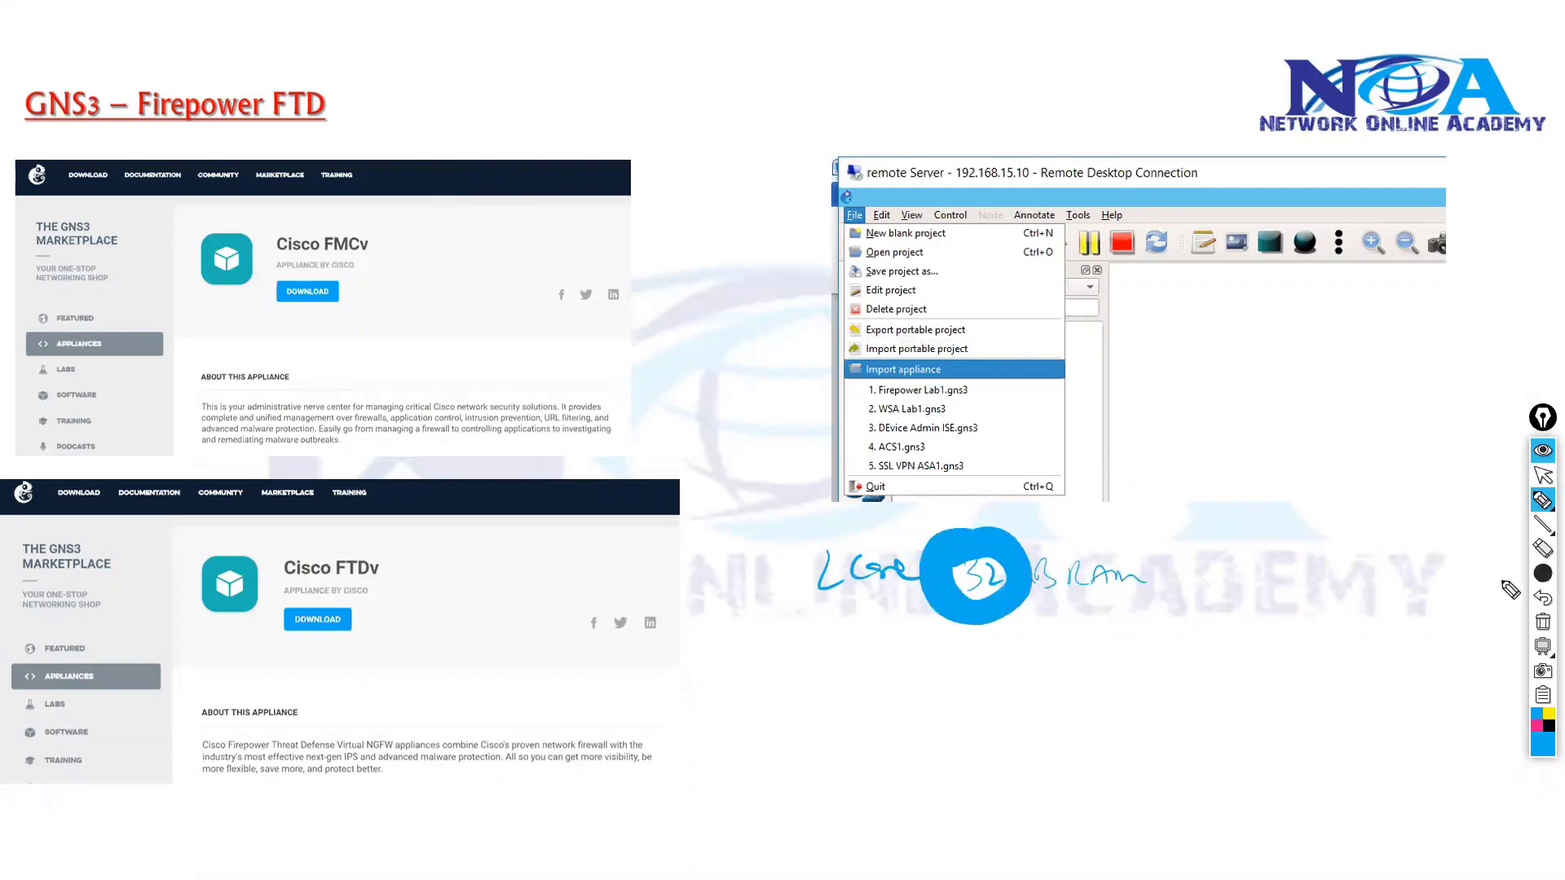
pyautogui.scroll(-5, 1010, 595)
pyautogui.moveTo(839, 619); pyautogui.dragTo(1088, 618)
pyautogui.hotkey('ctrl', 'shift', '7')
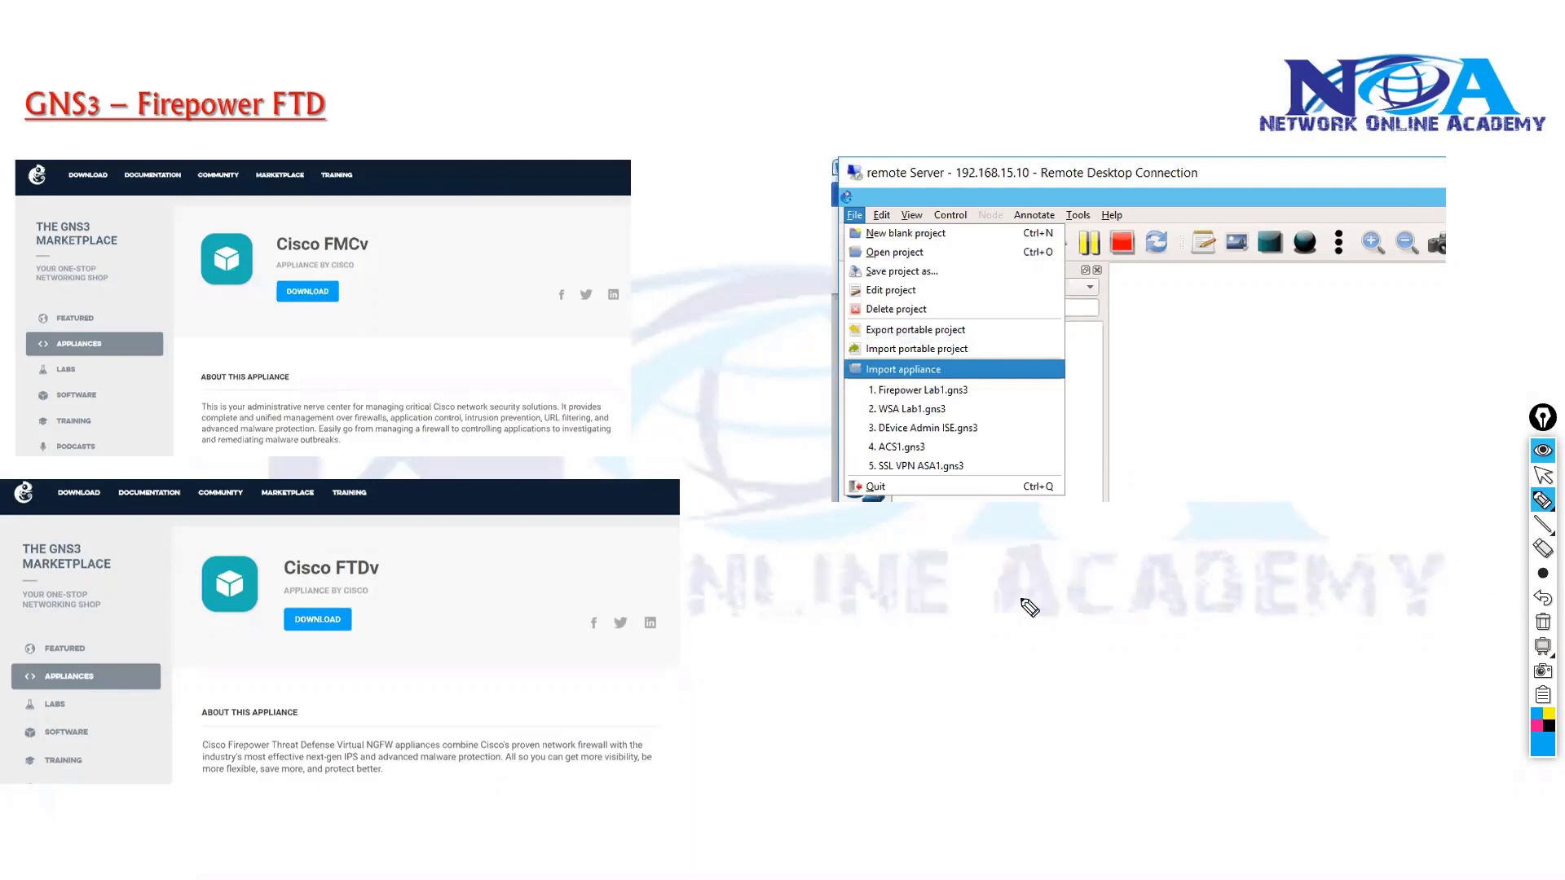
pyautogui.hotkey('ctrl', 'shift', '2')
pyautogui.moveTo(1542, 570)
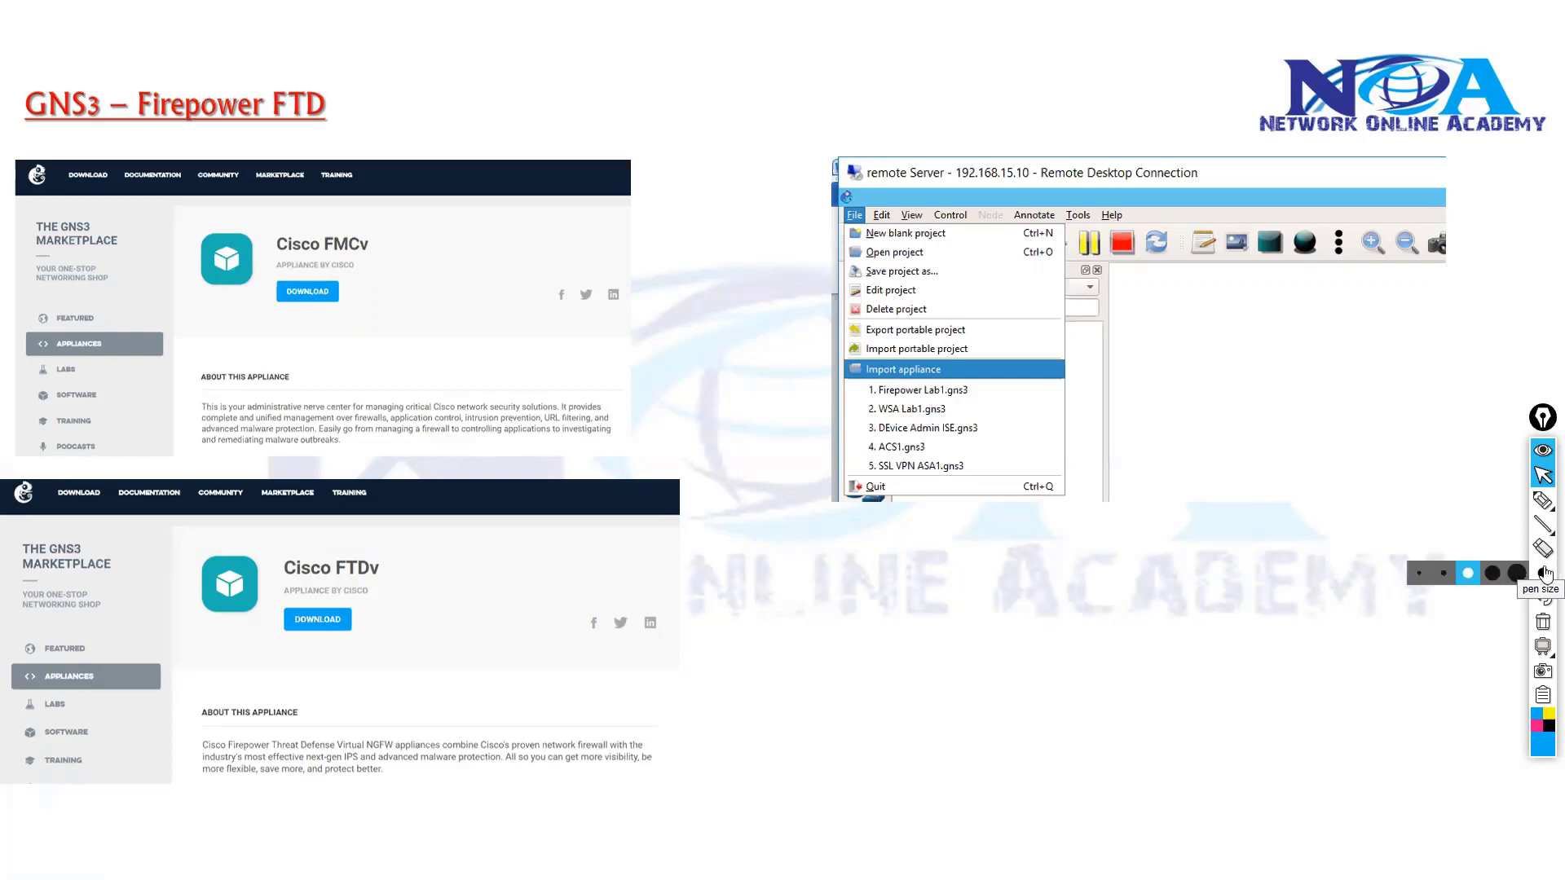